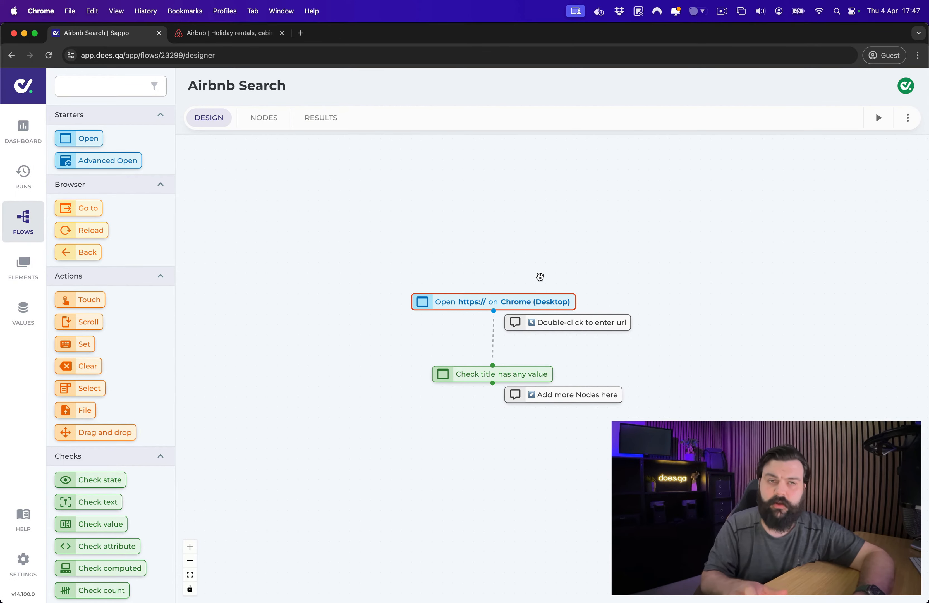
pyautogui.doubleClick(536, 302)
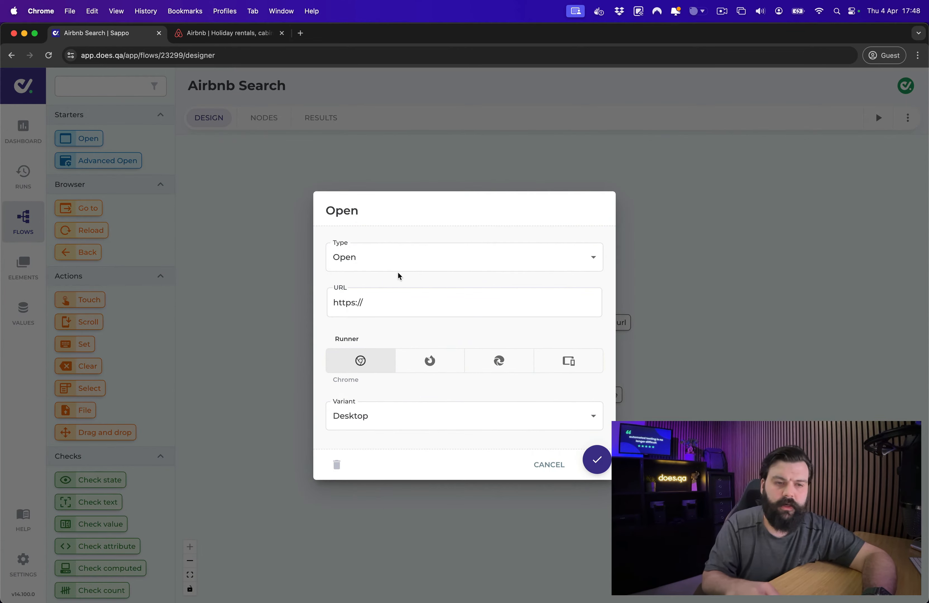
pyautogui.click(417, 309)
pyautogui.write('ai')
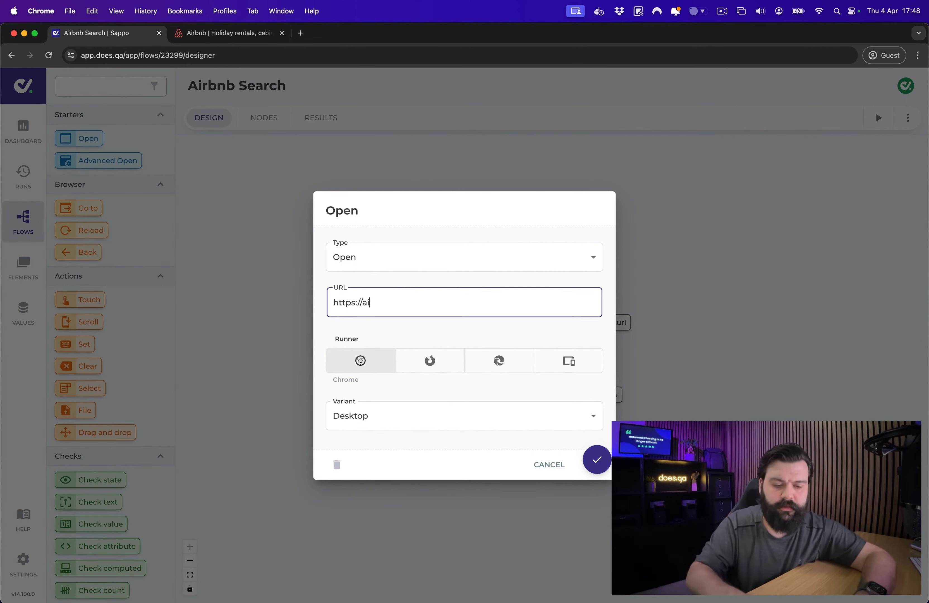
pyautogui.write('rbnb.co.uk')
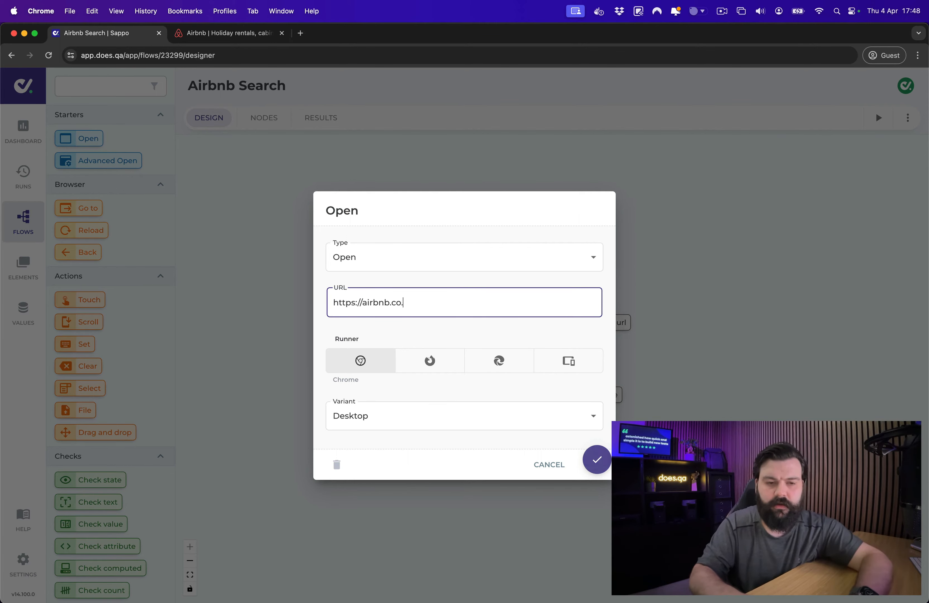
pyautogui.click(488, 329)
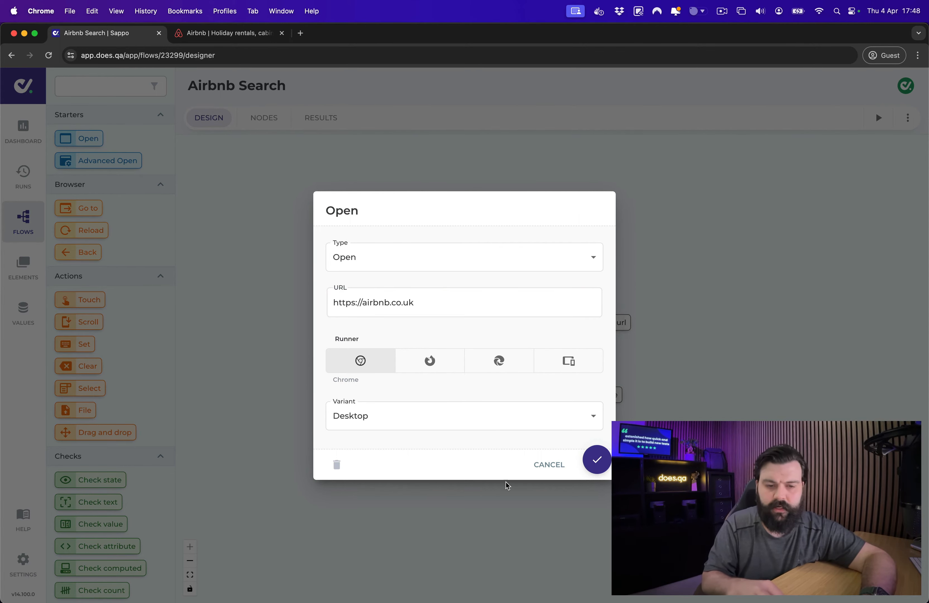
pyautogui.click(596, 461)
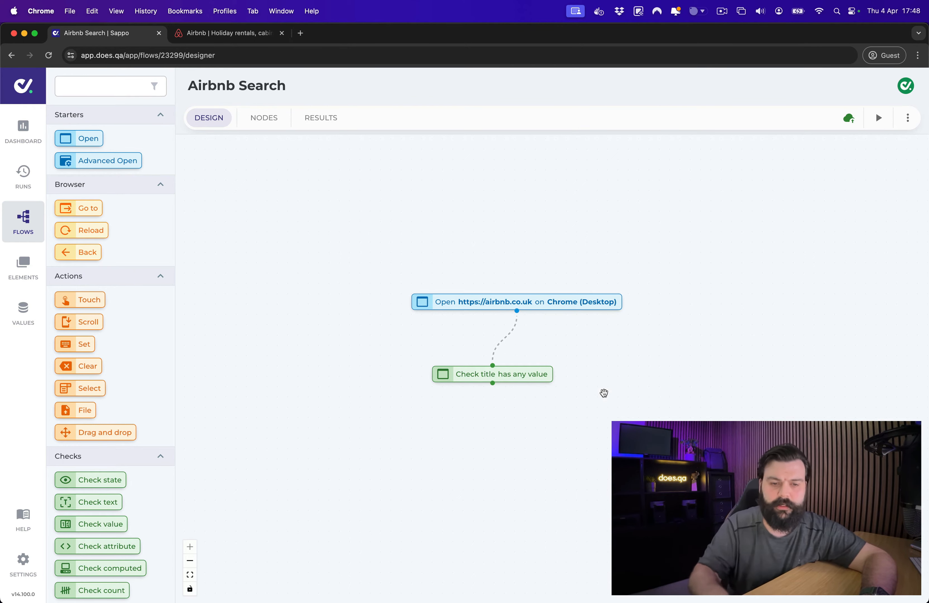
pyautogui.click(521, 374)
pyautogui.press('BackSpace')
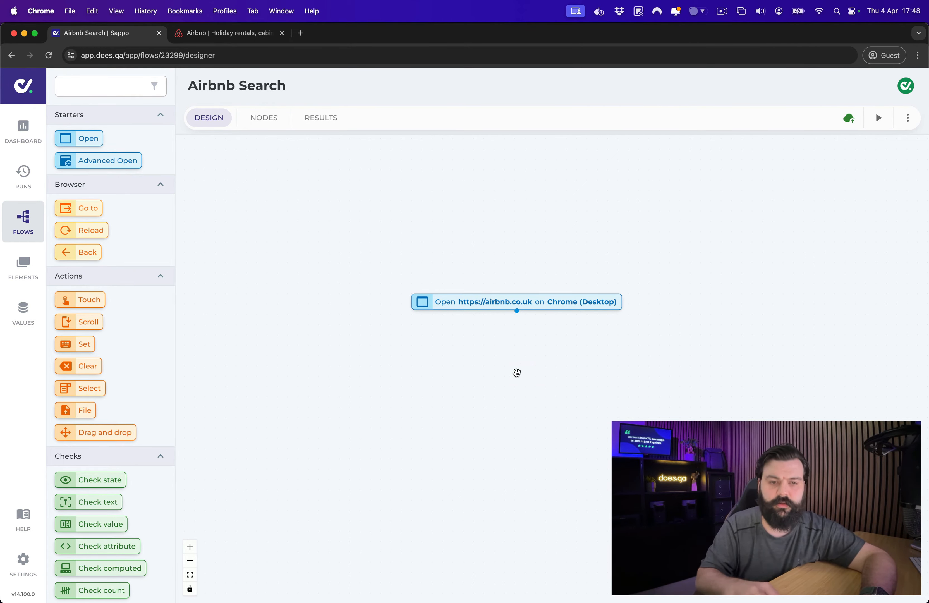
# - Switch to the Airbnb page, reload it, inspect the cookie banner and copy its container's data-testid value
pyautogui.click(218, 36)
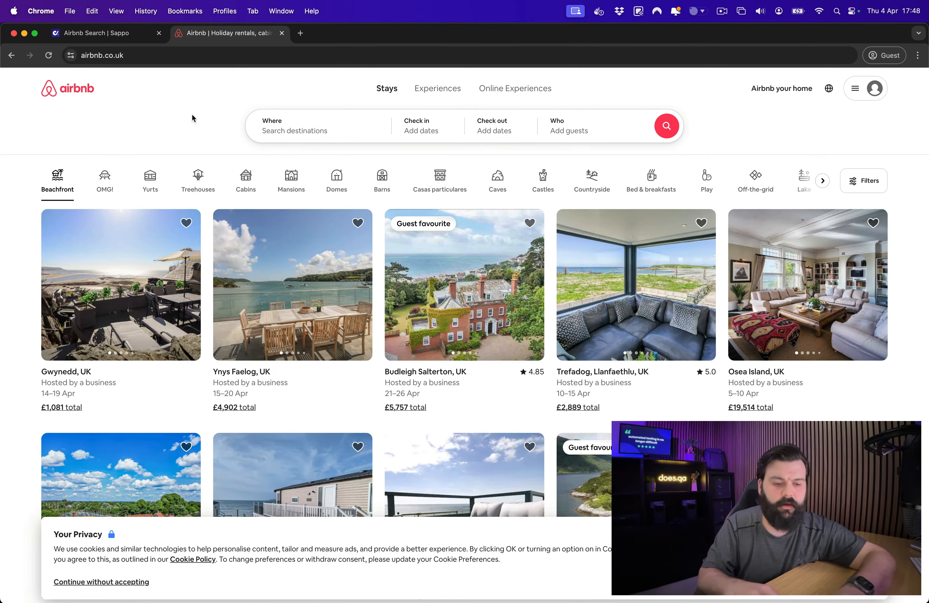
pyautogui.press('super+r')
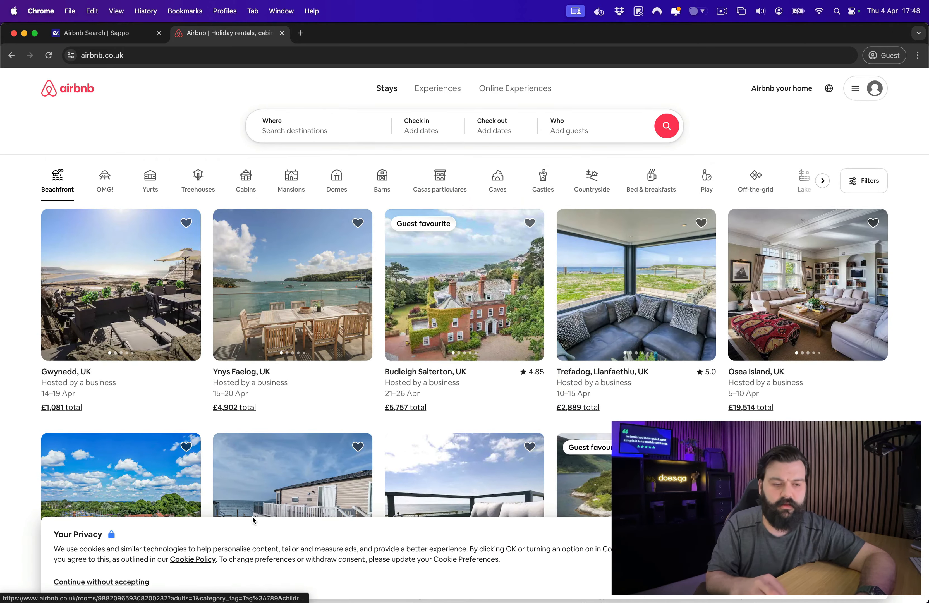
pyautogui.press('super+r')
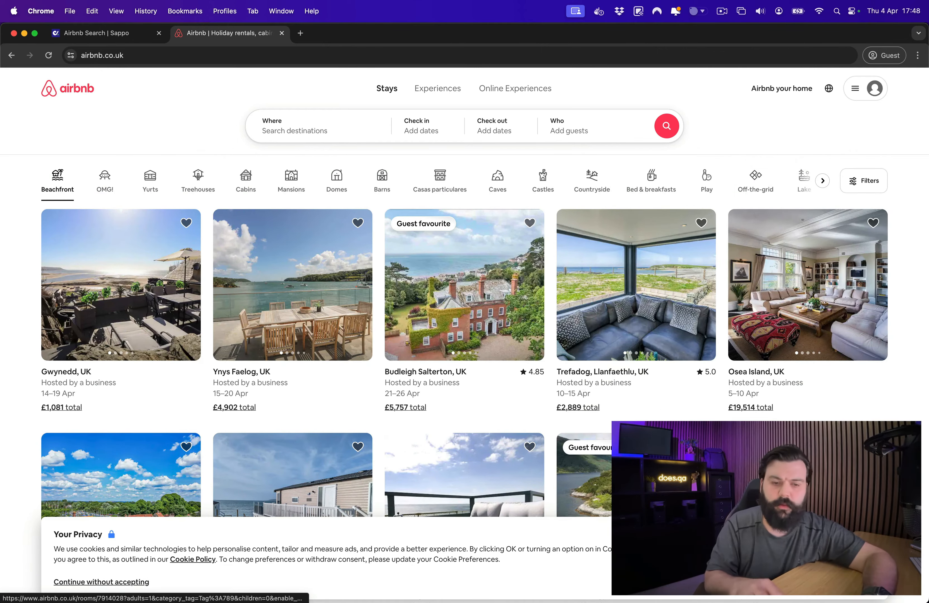
pyautogui.press('super+alt+i')
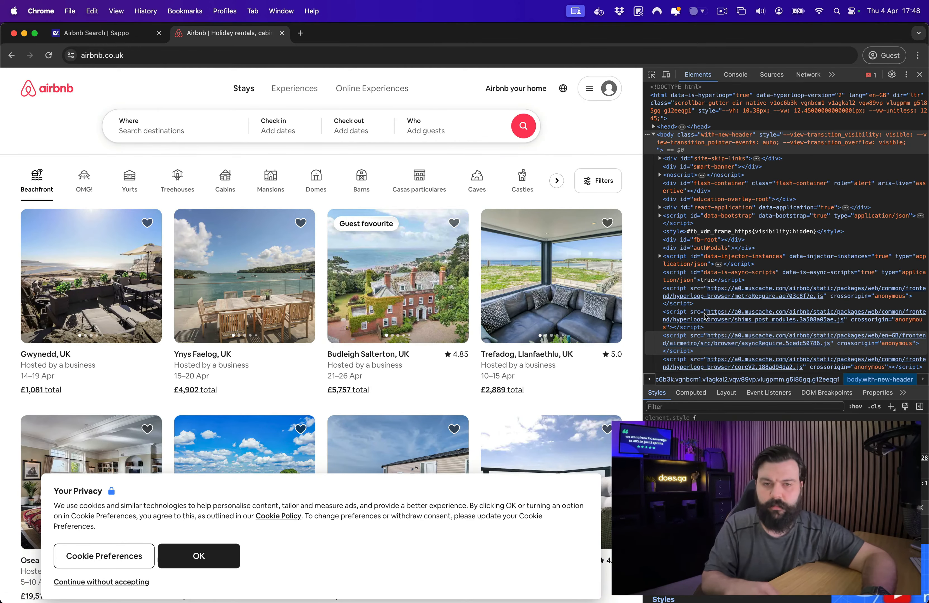
pyautogui.click(651, 75)
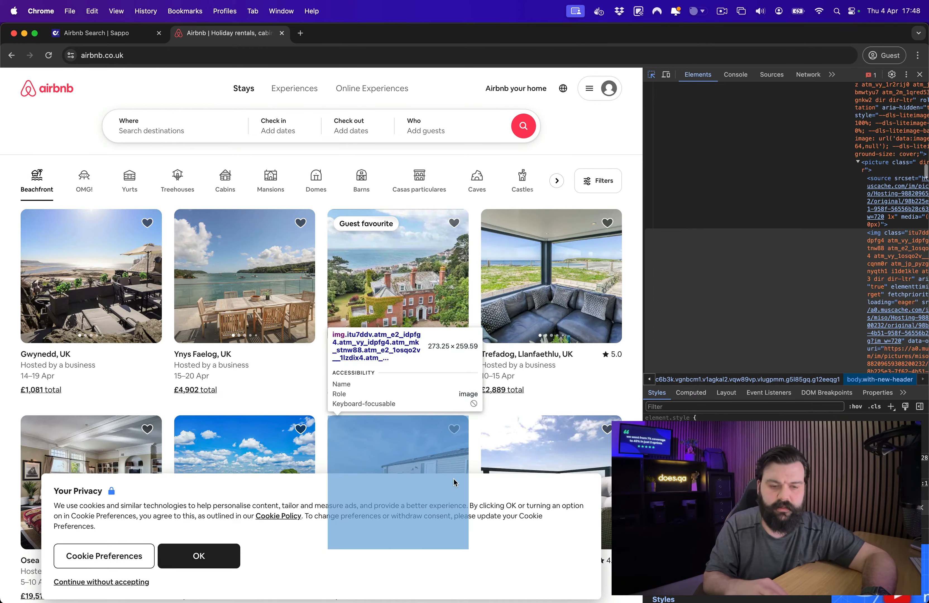
pyautogui.click(457, 481)
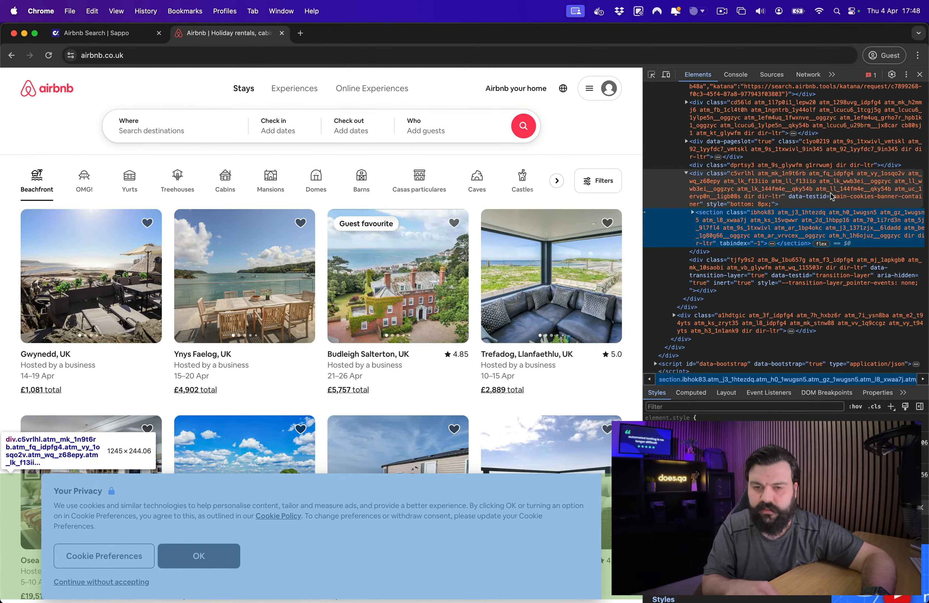
pyautogui.click(832, 196)
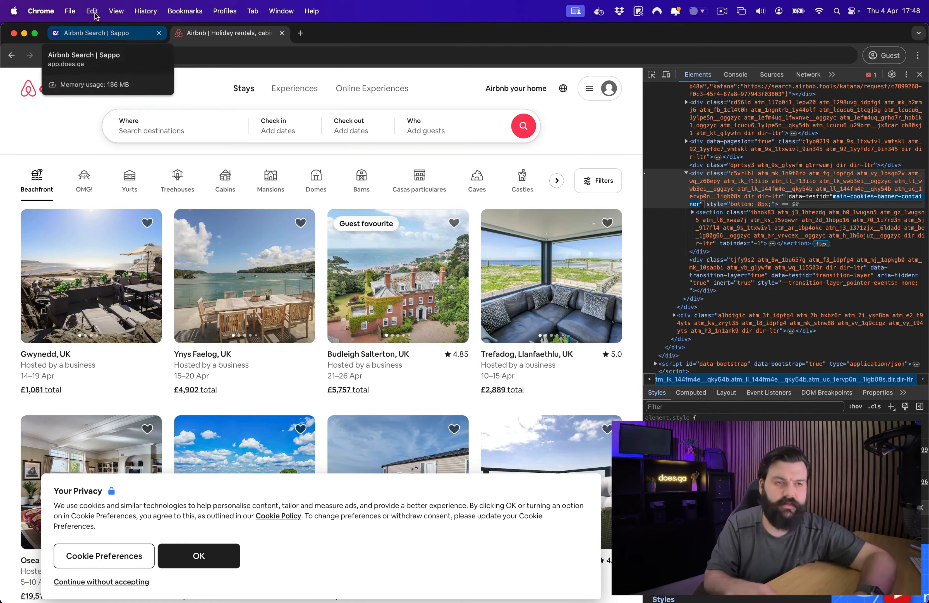
# - Return to the flow designer and add a Wait for element to be displayed node beneath the Open node
pyautogui.click(116, 39)
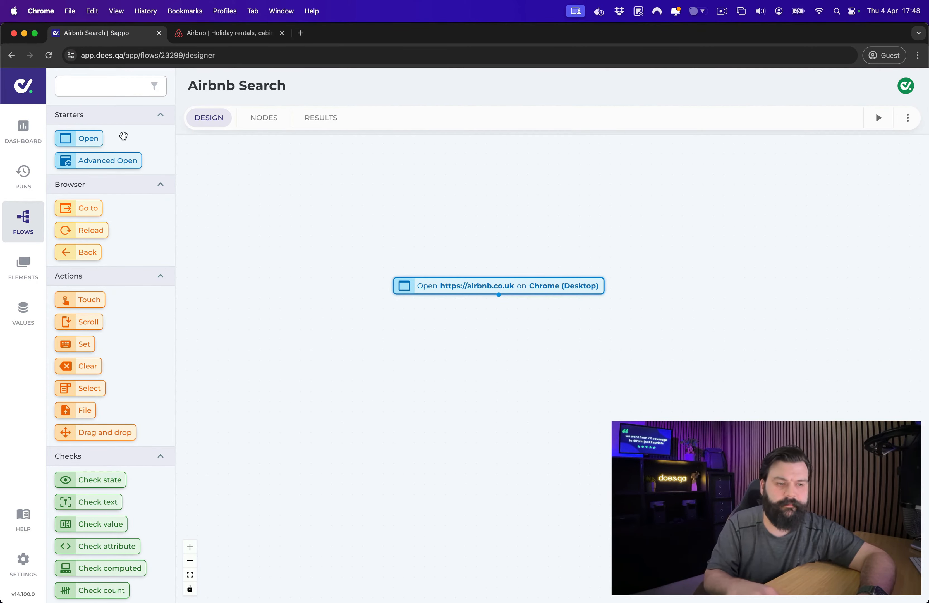
pyautogui.scroll(-15, 117, 482)
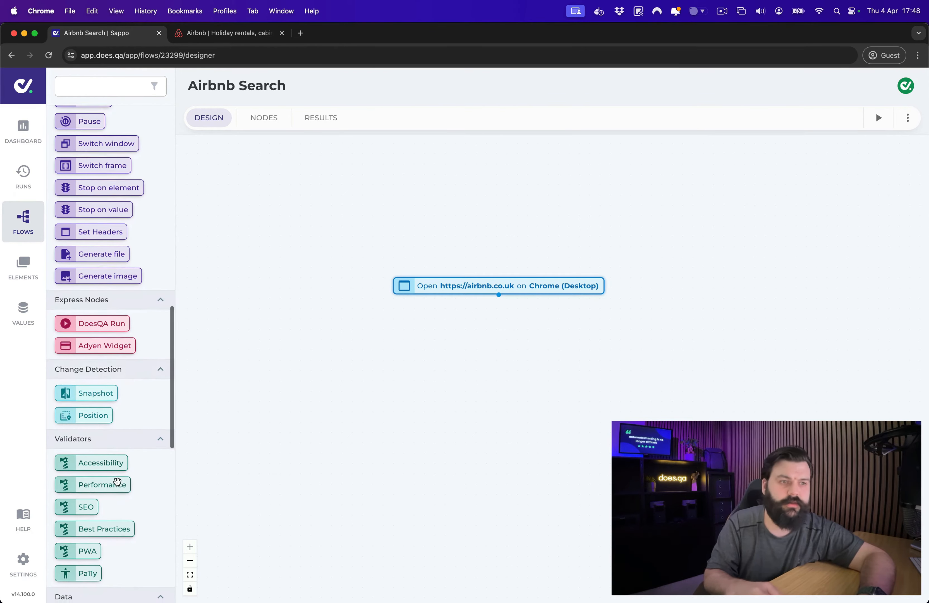
pyautogui.scroll(4, 117, 481)
pyautogui.scroll(-4, 142, 579)
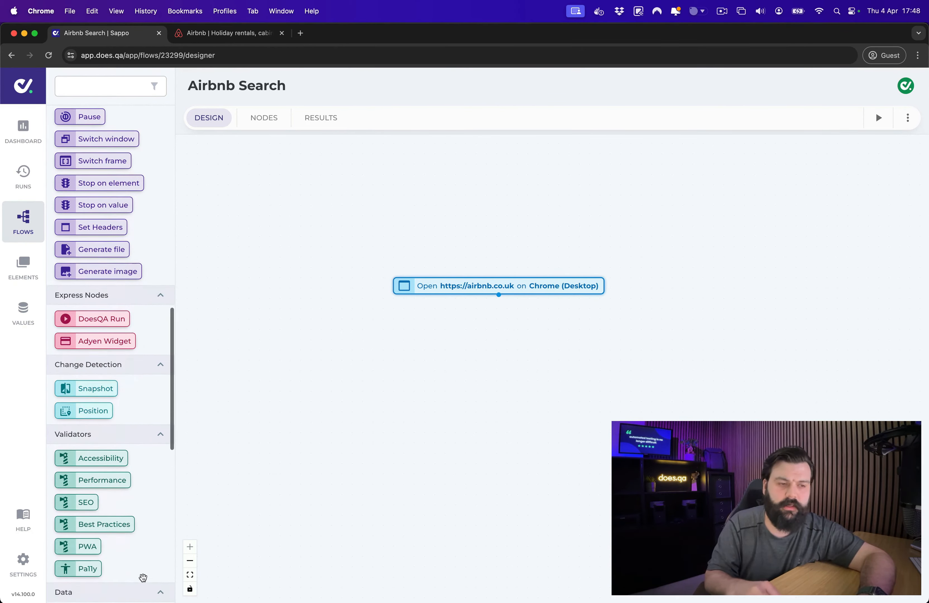
pyautogui.scroll(6, 108, 373)
pyautogui.moveTo(75, 216); pyautogui.dragTo(476, 338)
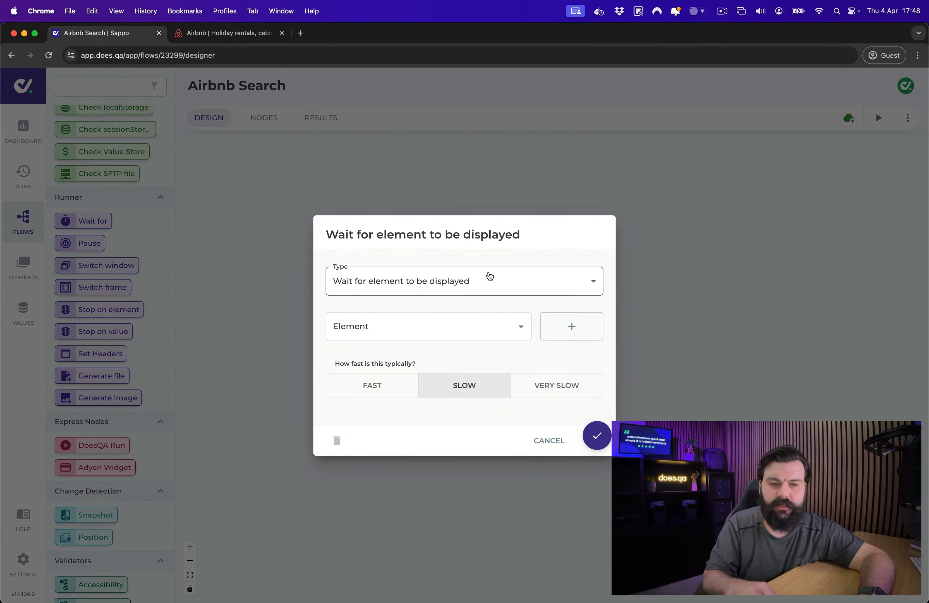
pyautogui.click(479, 279)
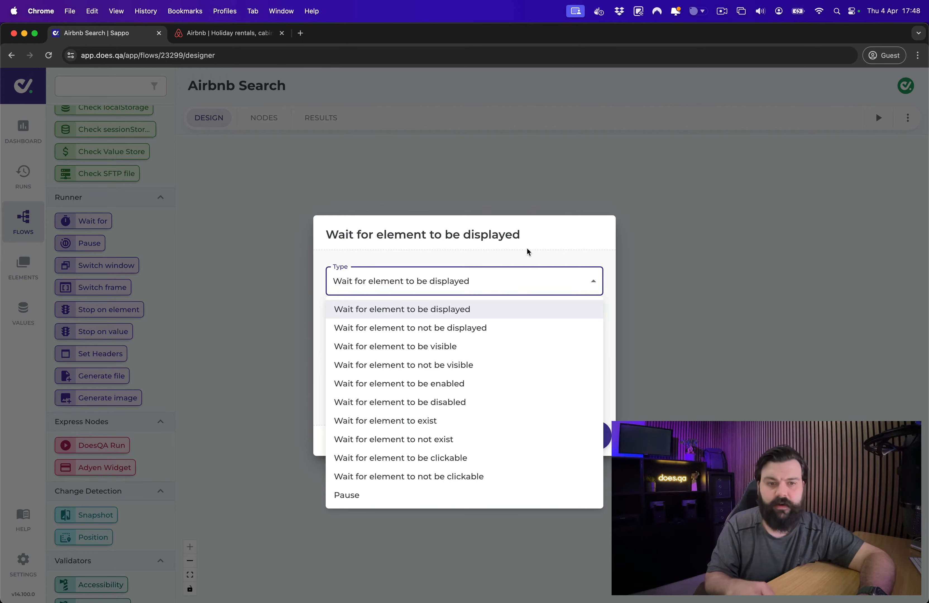
pyautogui.click(536, 247)
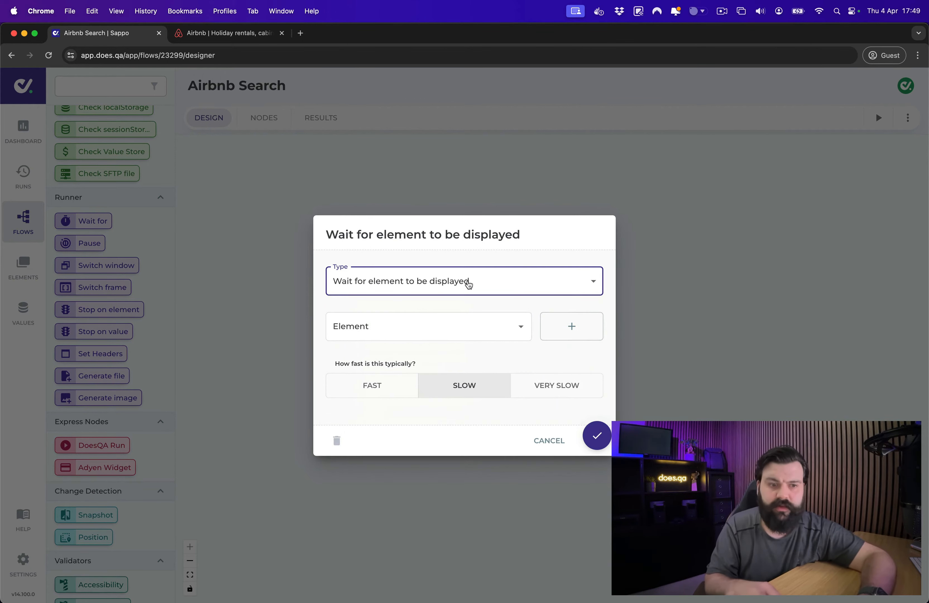
# - Create the wait node's element titled Cookie with Test ID main-cookies-banner-container and save the node
pyautogui.click(438, 323)
pyautogui.click(571, 326)
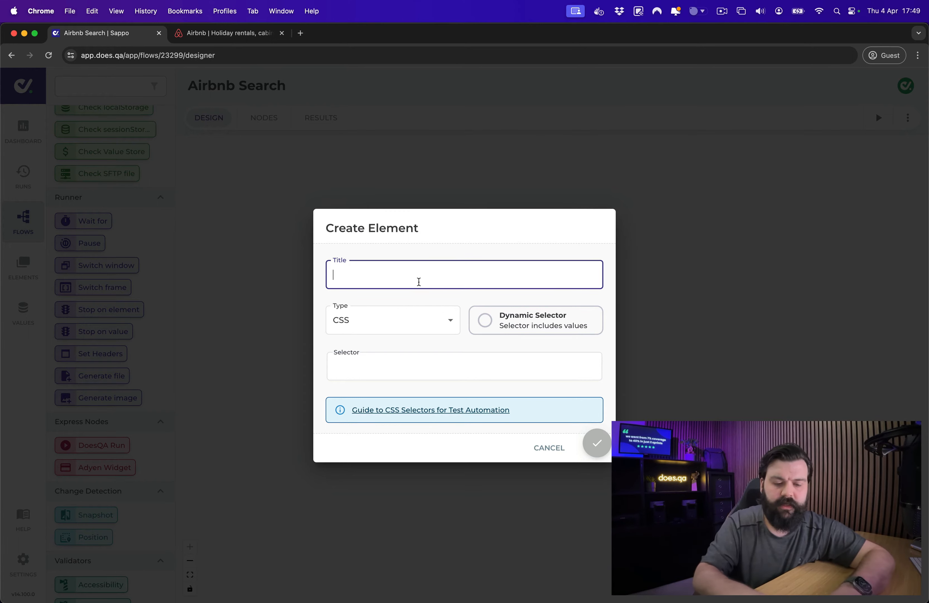
pyautogui.write('Cookie')
pyautogui.click(403, 369)
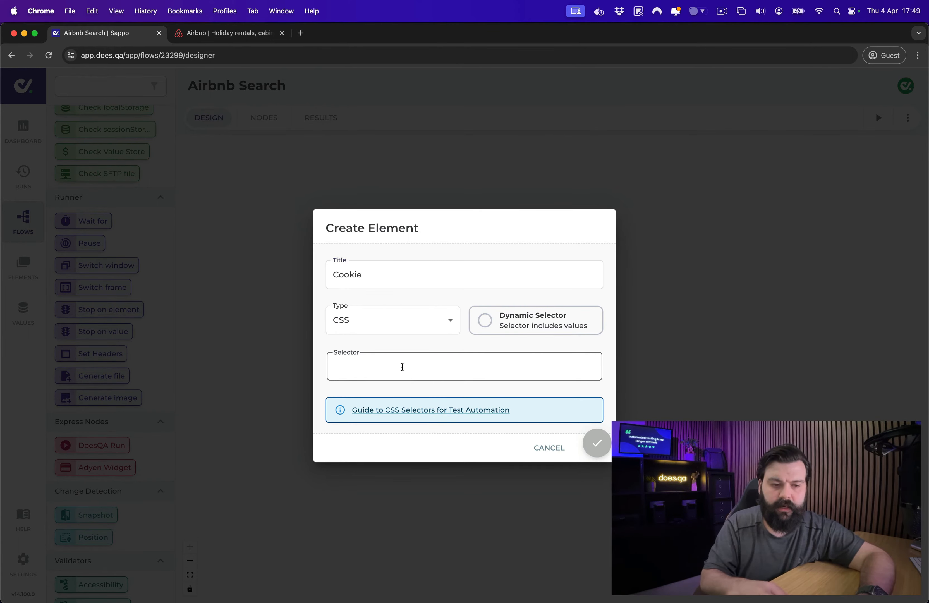
pyautogui.click(387, 319)
pyautogui.click(356, 405)
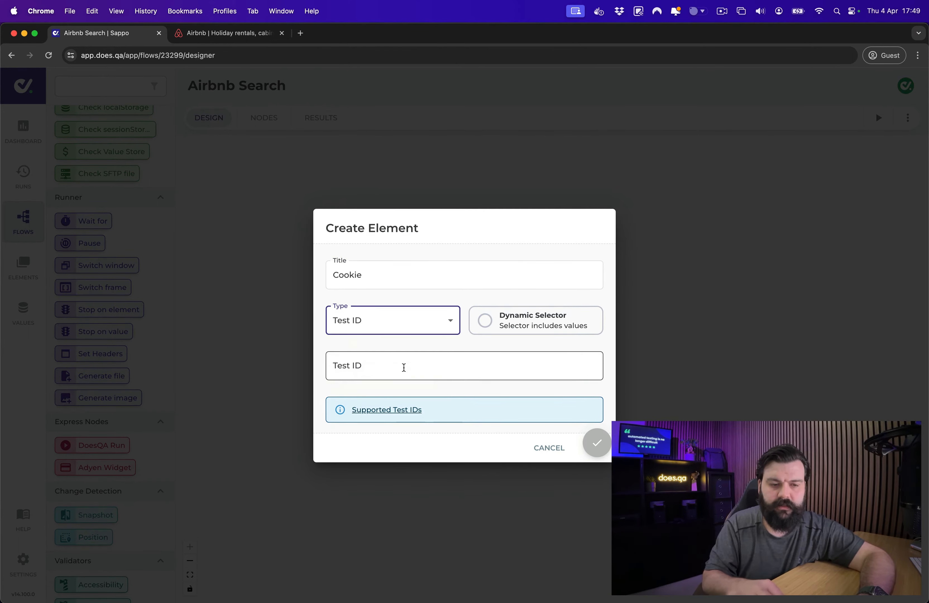
pyautogui.click(402, 367)
pyautogui.write('main-cookies-banner-container')
pyautogui.click(597, 442)
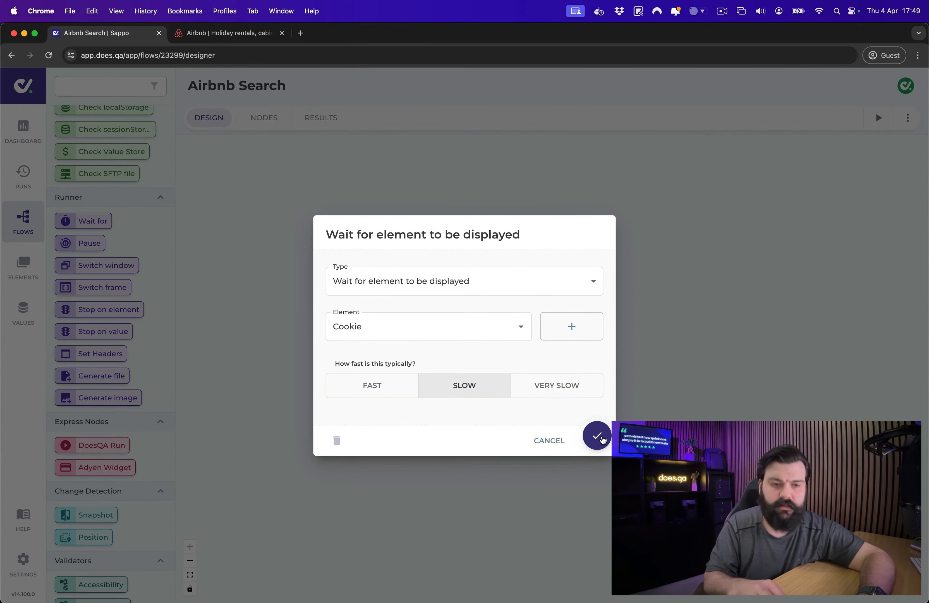
pyautogui.click(600, 442)
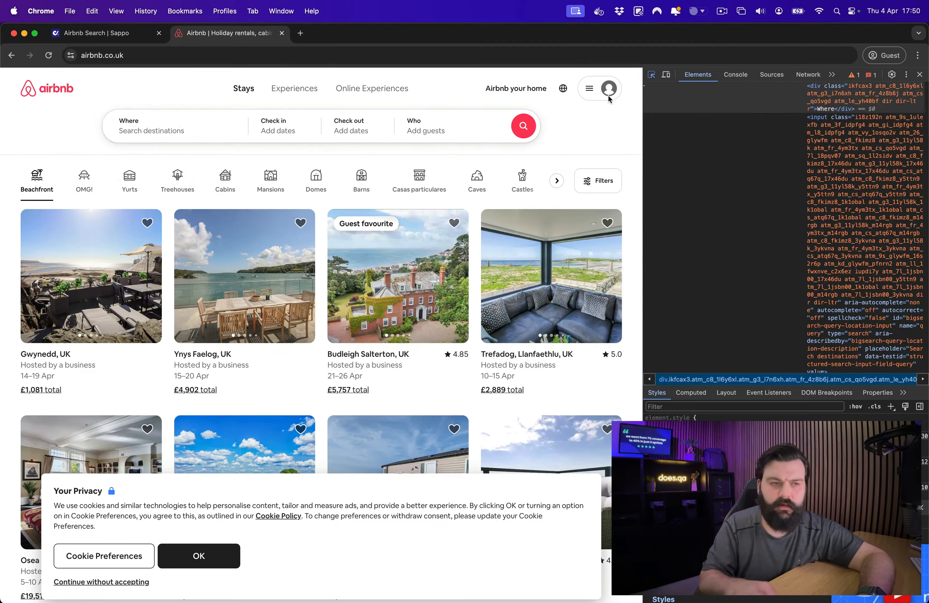
# - Inspect Airbnb's Search destinations field, copy its data-testid value and return to the flow designer
pyautogui.click(215, 135)
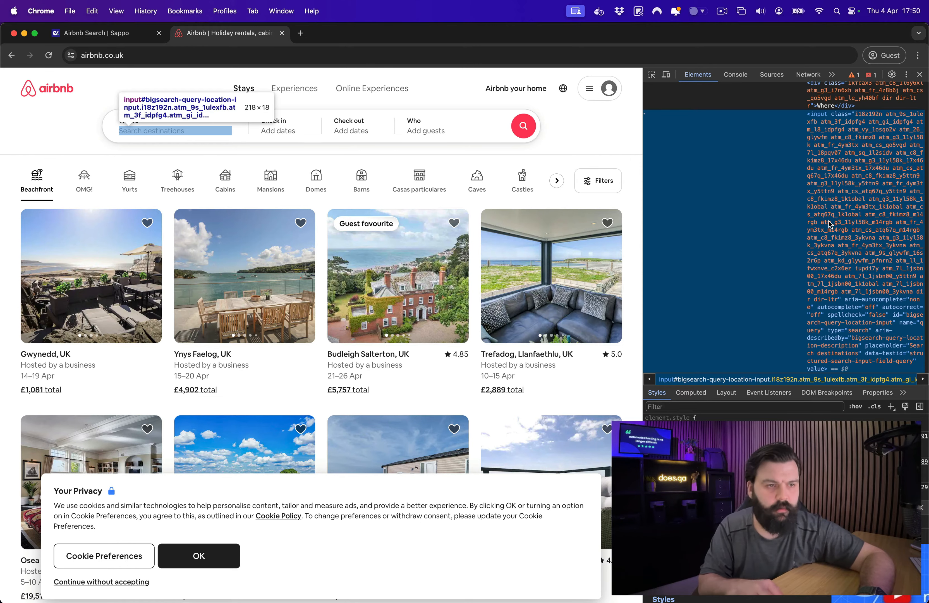
pyautogui.doubleClick(893, 364)
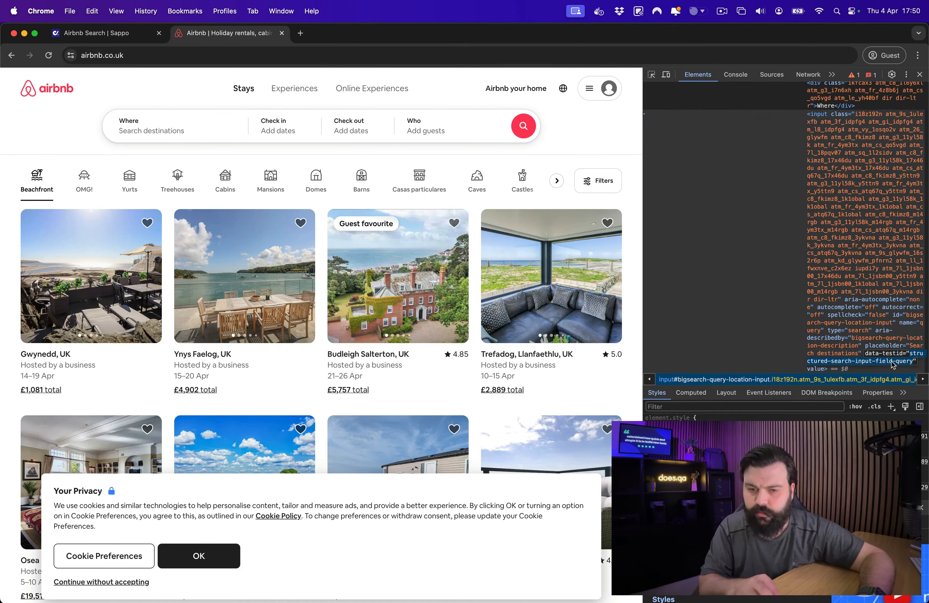
pyautogui.click(105, 33)
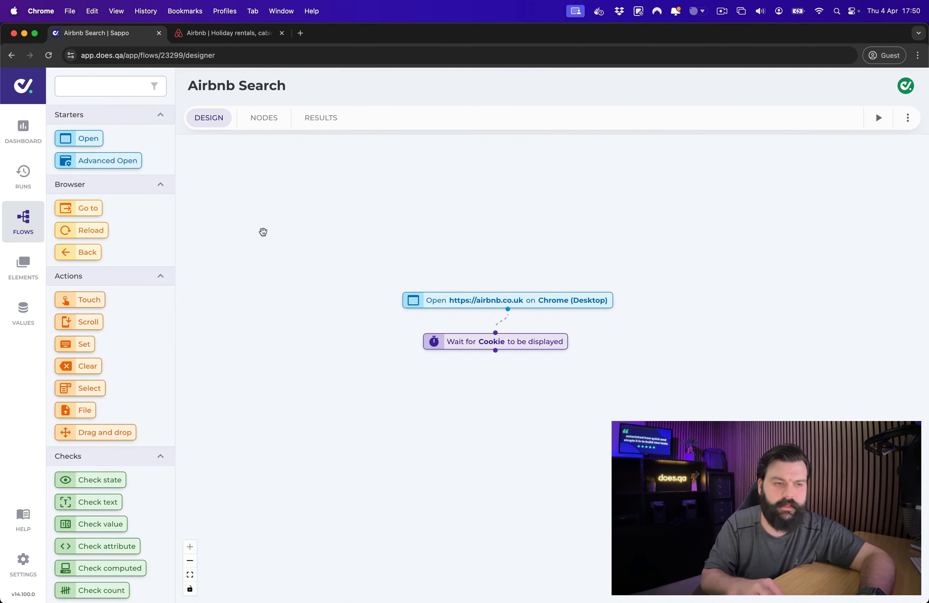
# - Add a Set value node beneath the Cookie wait node and create its element Search Input with Test ID structured-search-input-field-query
pyautogui.moveTo(83, 344); pyautogui.dragTo(444, 385)
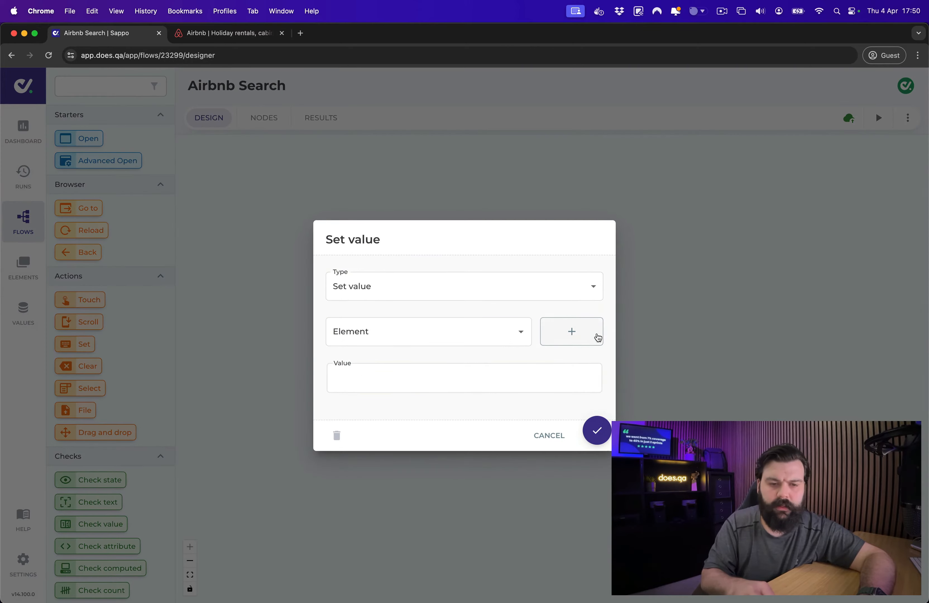
pyautogui.click(582, 334)
pyautogui.click(443, 283)
pyautogui.write('Sre')
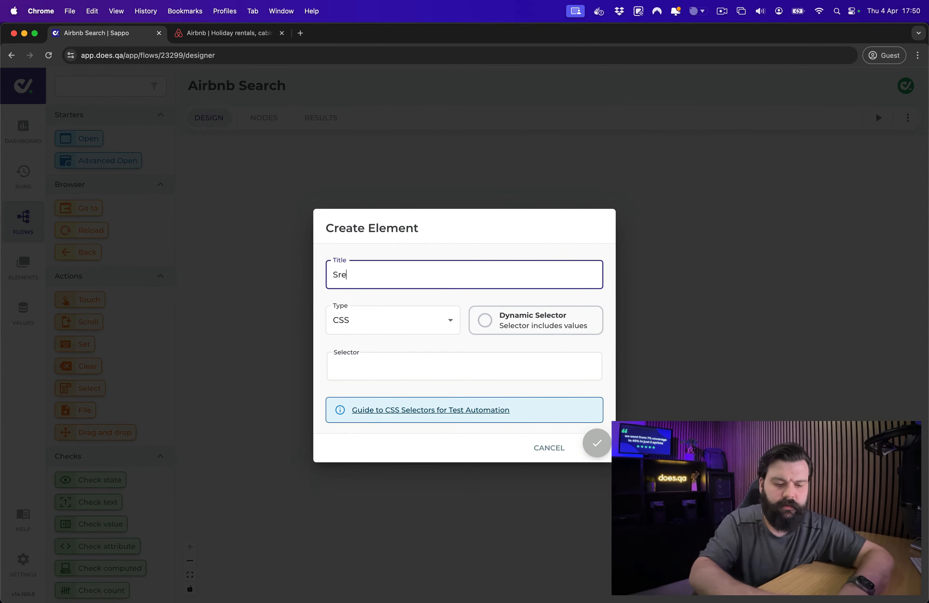
pyautogui.write('arch')
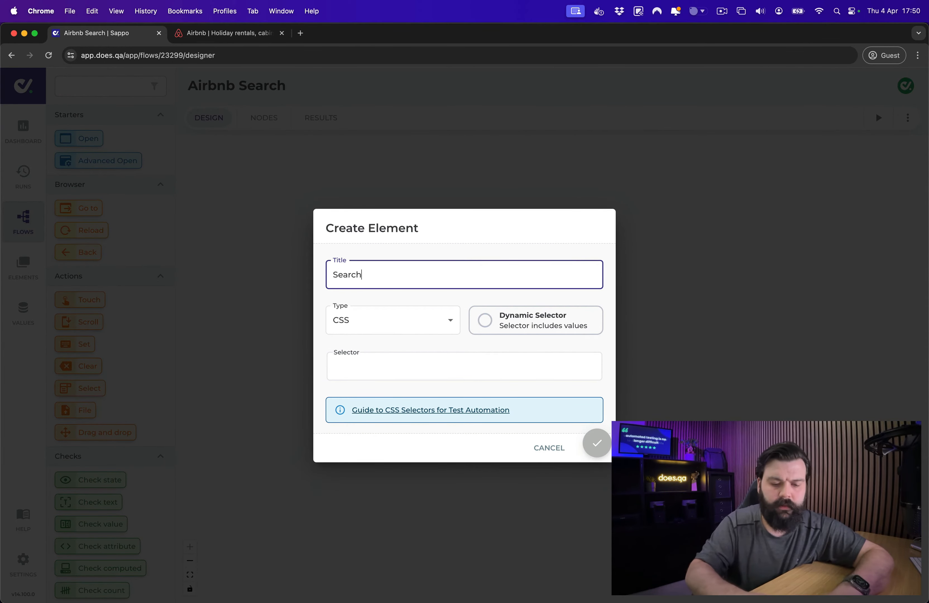
pyautogui.write(' Input')
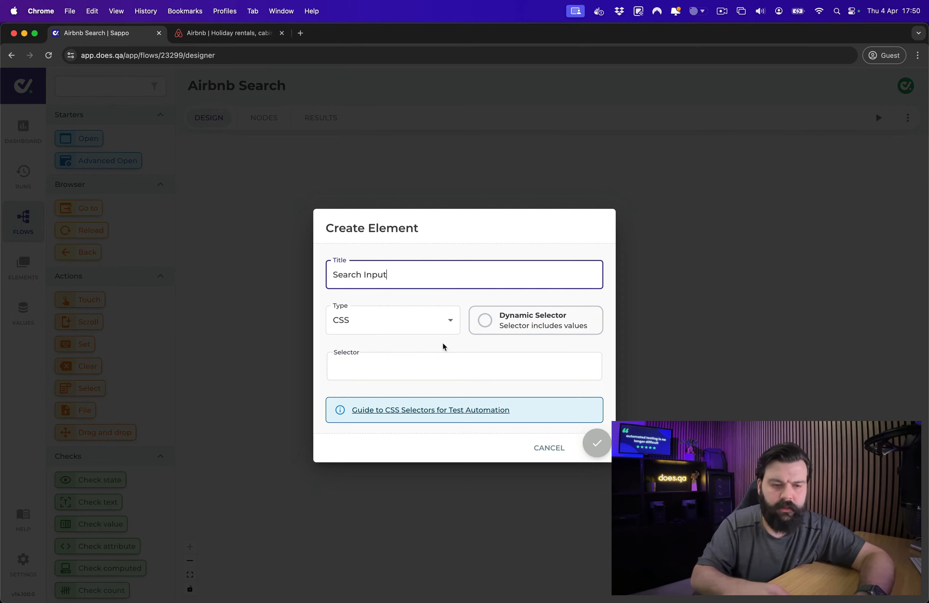
pyautogui.click(431, 371)
pyautogui.click(405, 335)
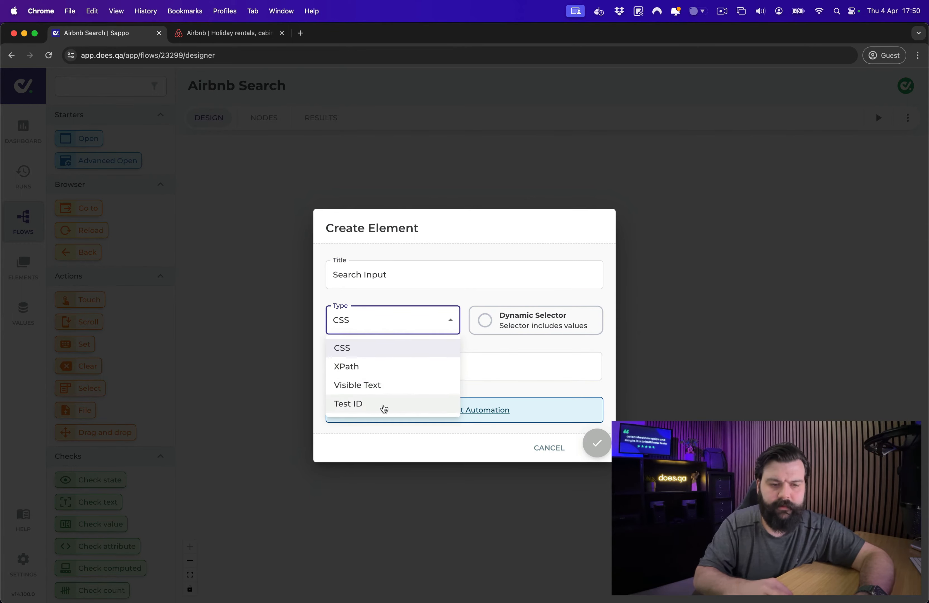
pyautogui.click(383, 407)
pyautogui.write('structured-search-input-field-query')
pyautogui.click(592, 449)
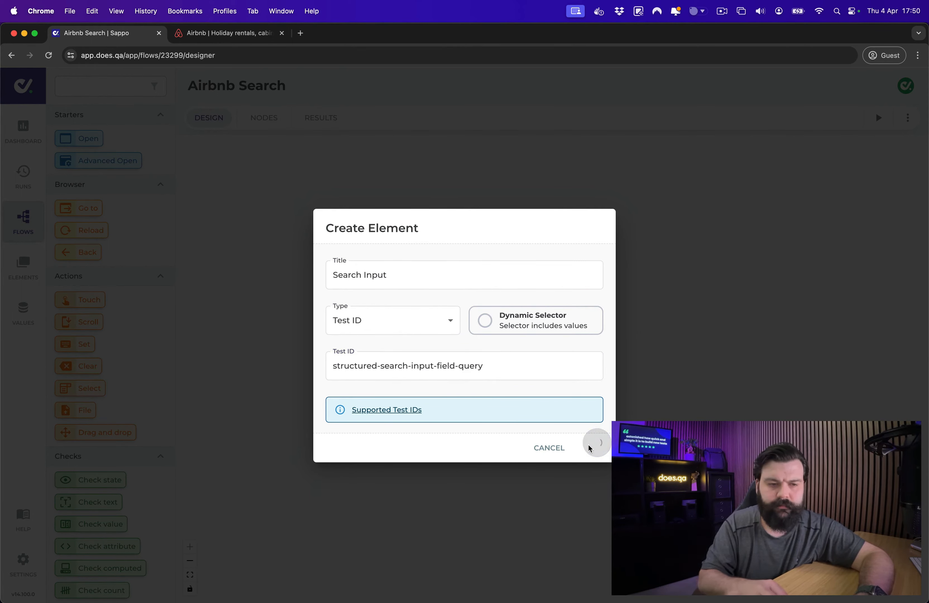
# - Try the SearchTerm variable in place of Key west as the Search Input value, and clear the field
pyautogui.click(441, 367)
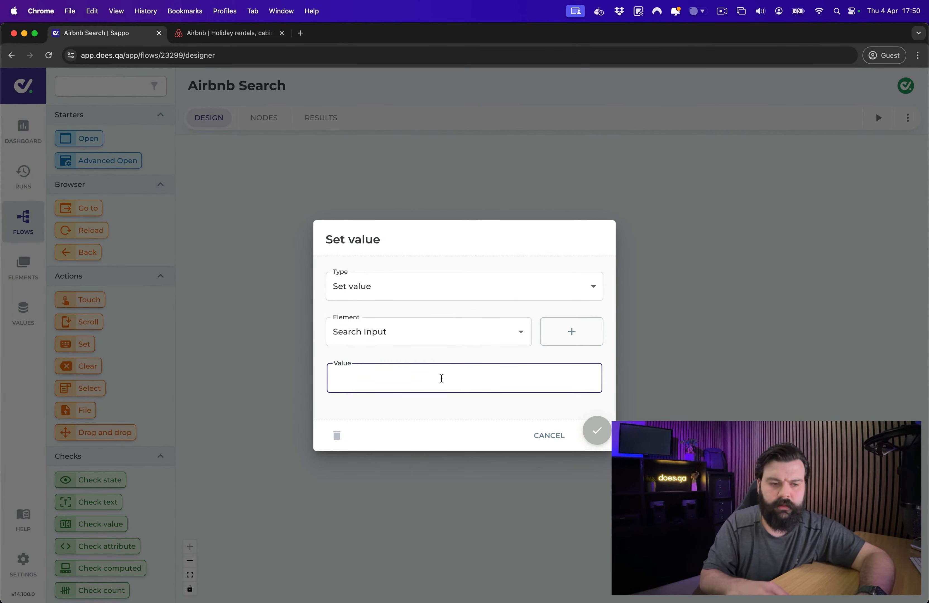
pyautogui.write('Key west')
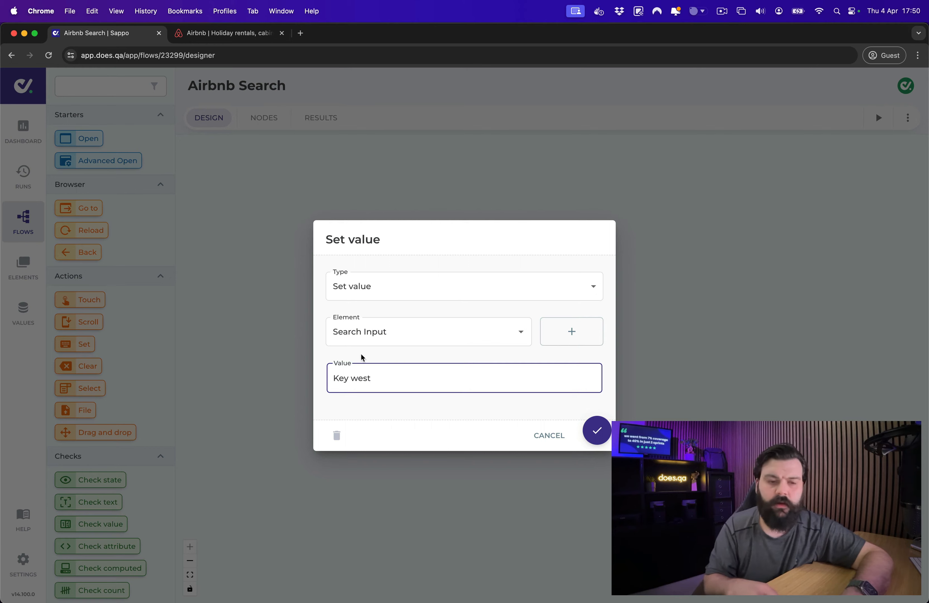
pyautogui.moveTo(329, 384); pyautogui.dragTo(411, 381)
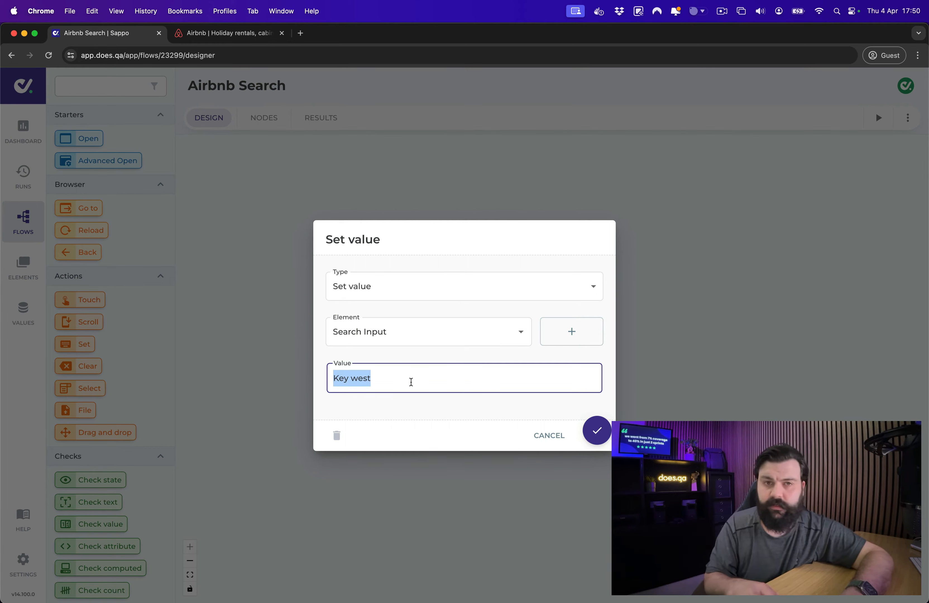
pyautogui.press('BackSpace')
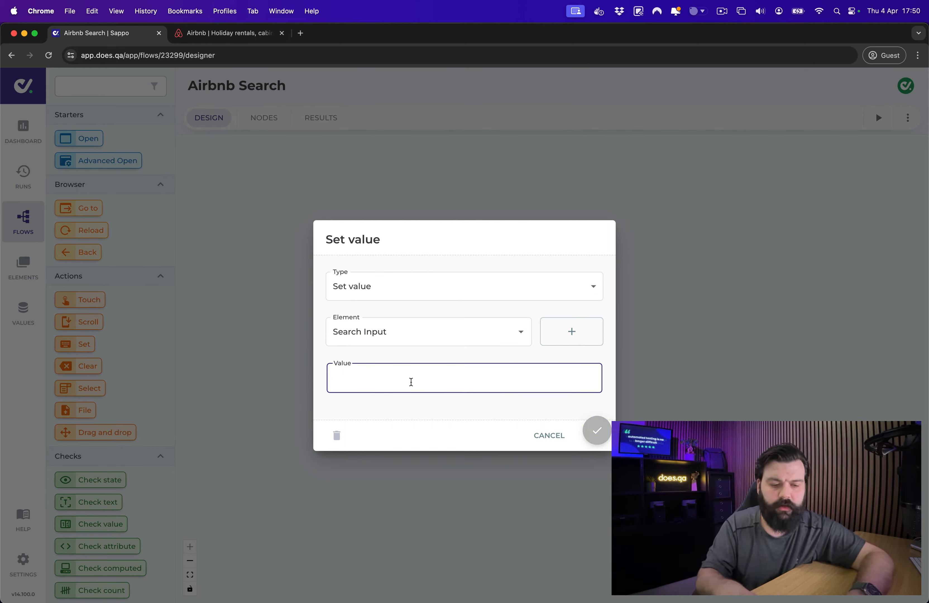
pyautogui.write('$')
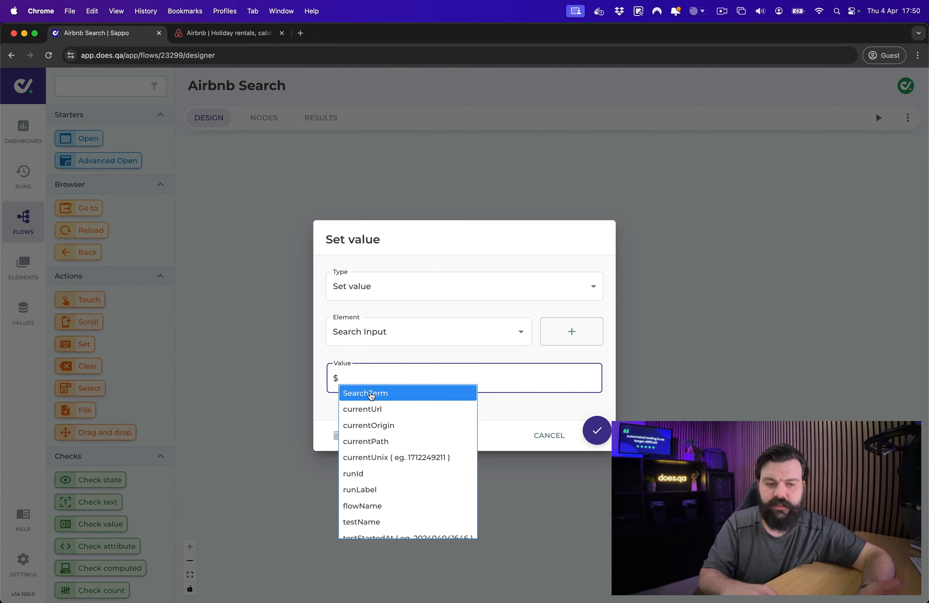
pyautogui.click(372, 393)
pyautogui.press('BackSpace')
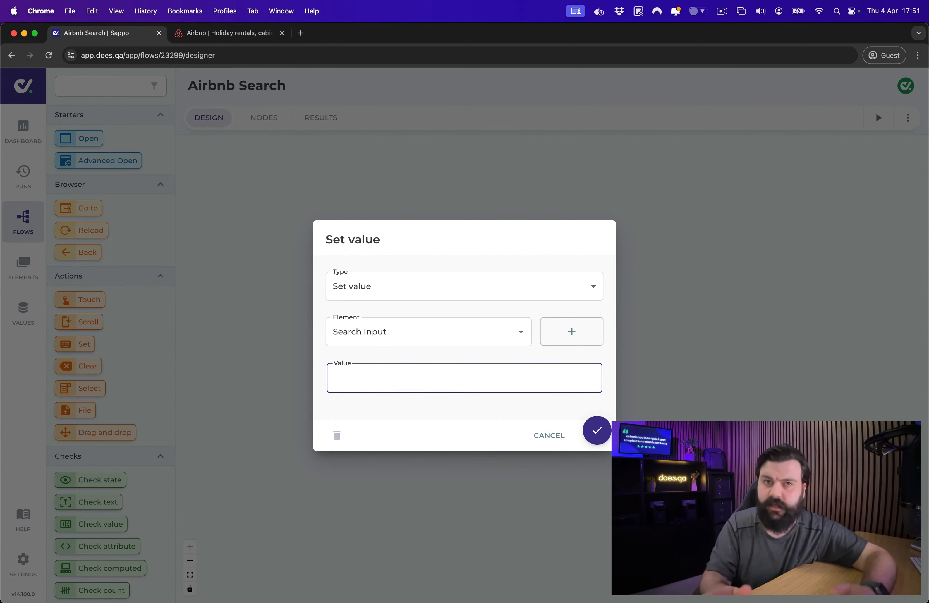
# - Set the Search Input value to Key west and save the Set value node
pyautogui.write('Key ')
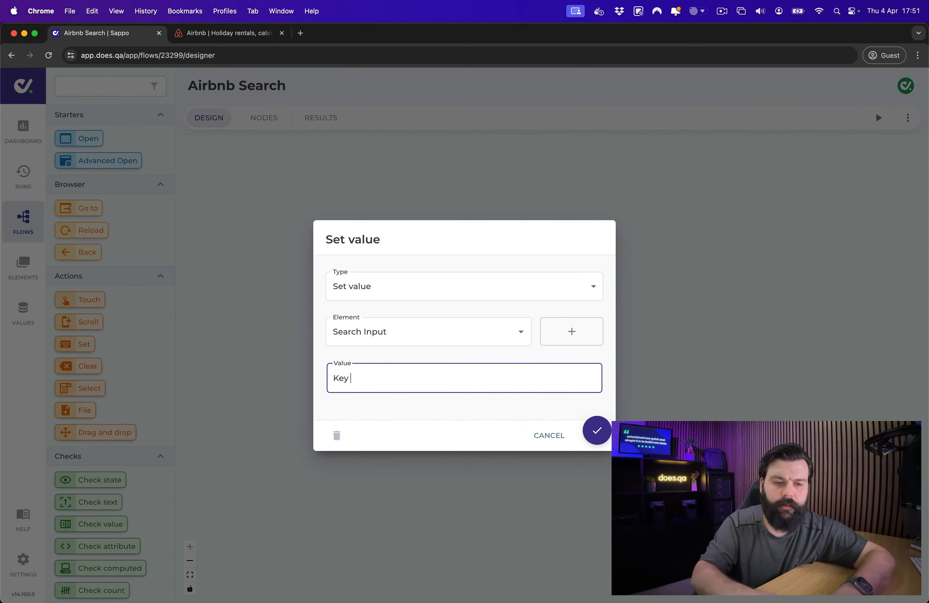
pyautogui.write('west')
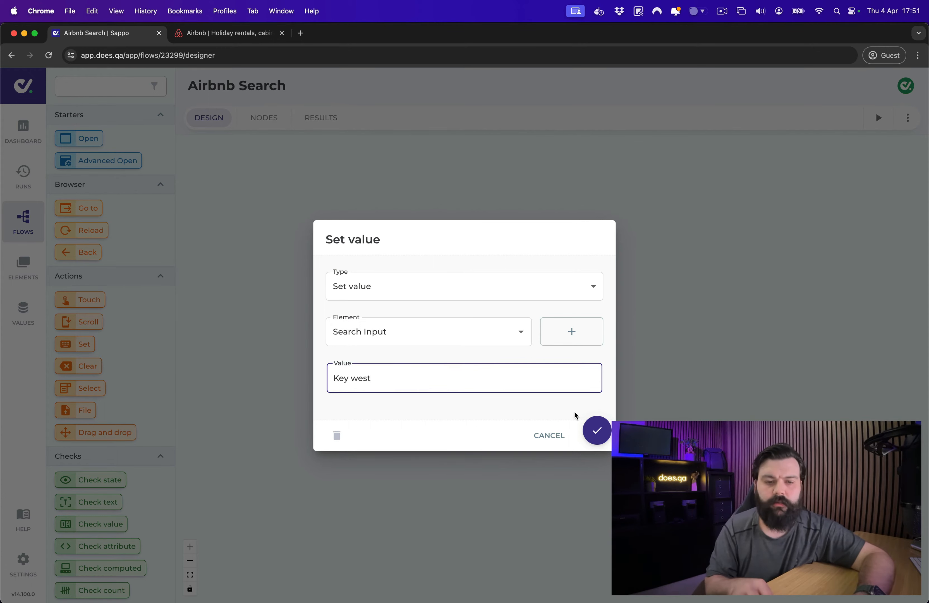
pyautogui.click(595, 430)
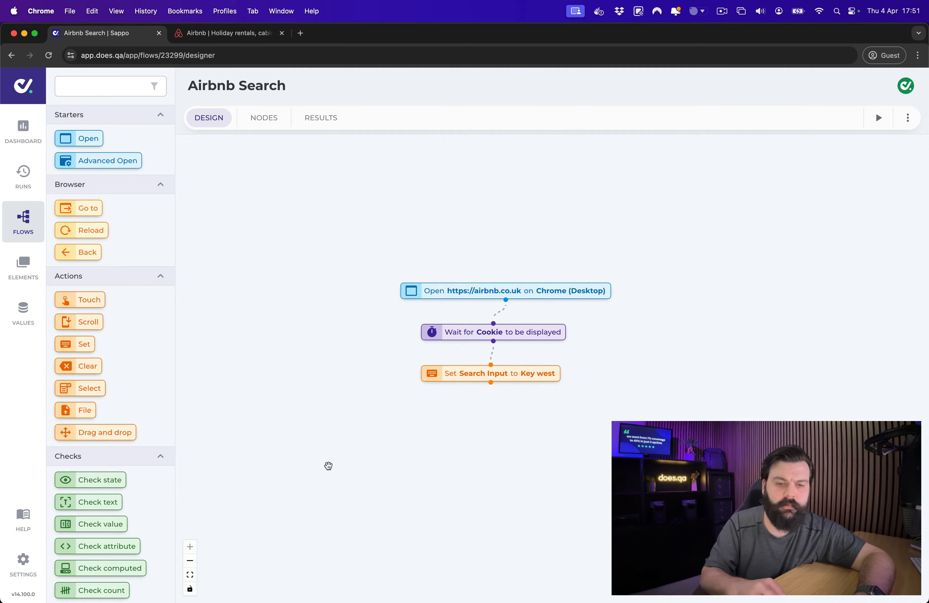
# - Switch to the Airbnb site, enter key west as the destination and highlight the Key West, Florida, United States suggestion
pyautogui.click(204, 33)
pyautogui.click(186, 119)
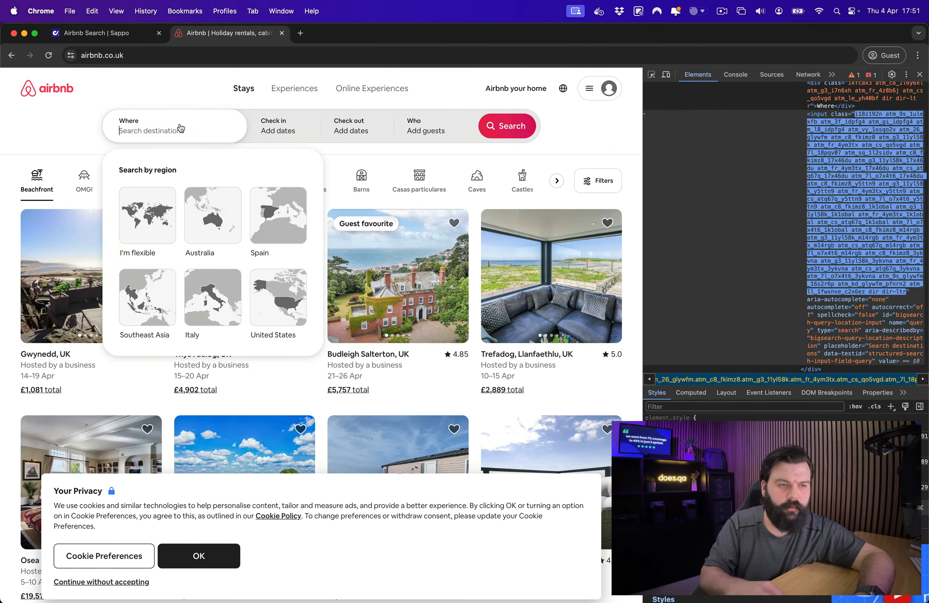
pyautogui.write('key west')
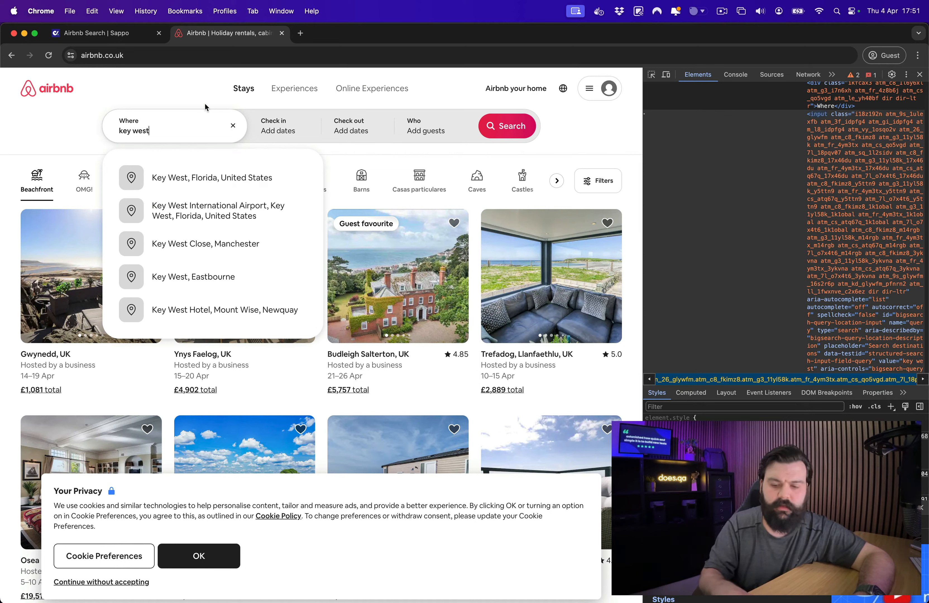
pyautogui.press('Down')
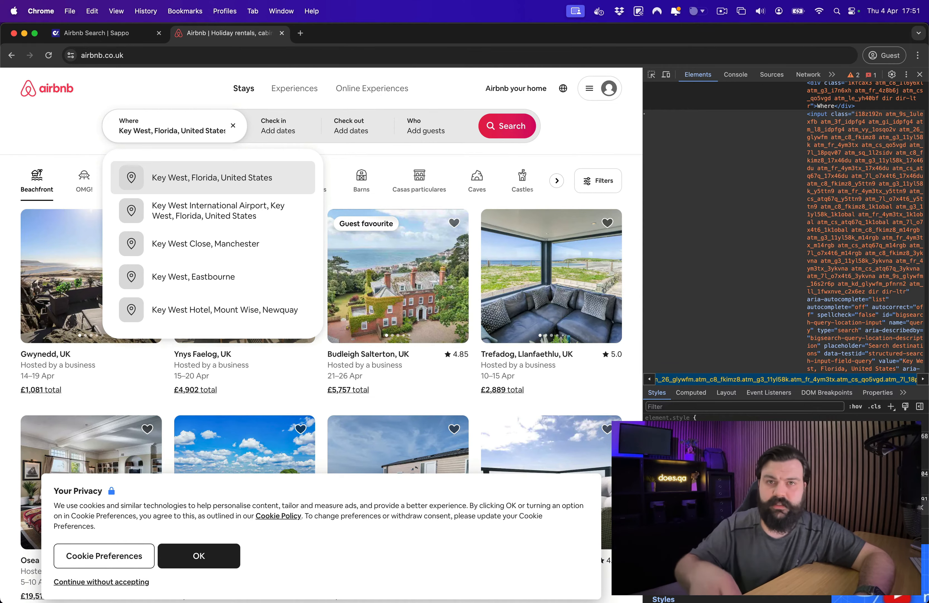
pyautogui.click(135, 85)
# - Return to the flow designer and add a Name test node named Mouse beneath the Set Search Input node
pyautogui.click(125, 35)
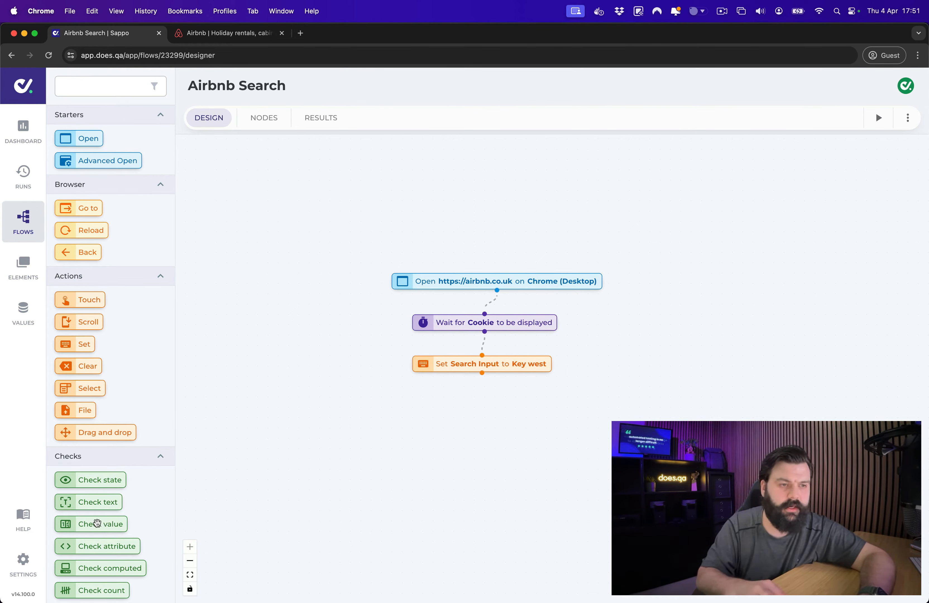
pyautogui.scroll(-15, 98, 573)
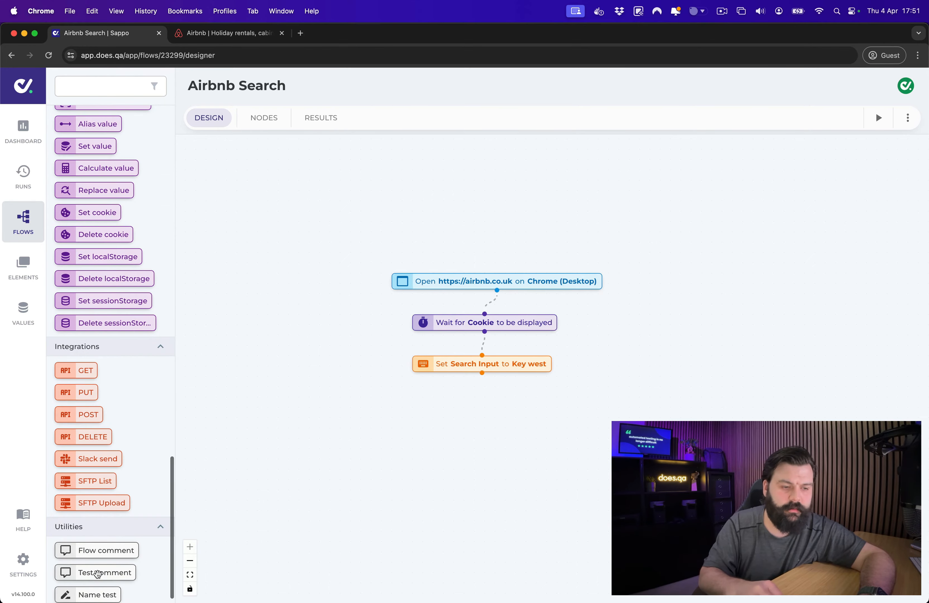
pyautogui.moveTo(96, 574); pyautogui.dragTo(433, 410)
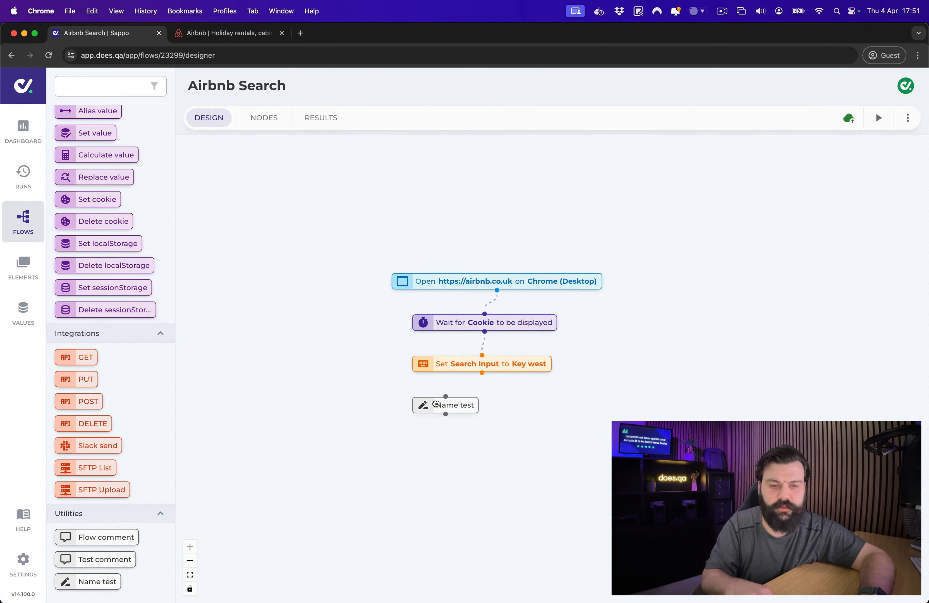
pyautogui.click(434, 408)
pyautogui.click(411, 364)
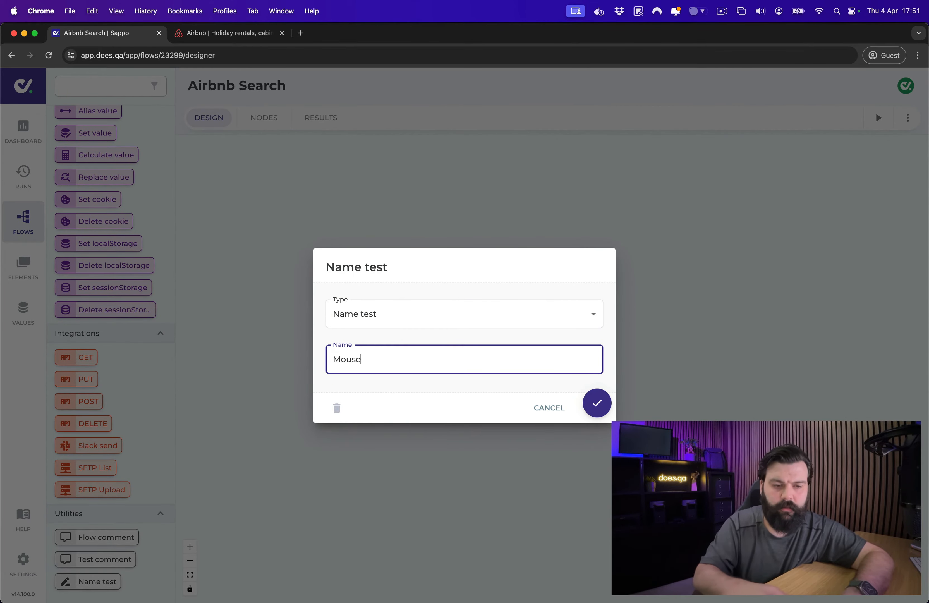
pyautogui.click(596, 403)
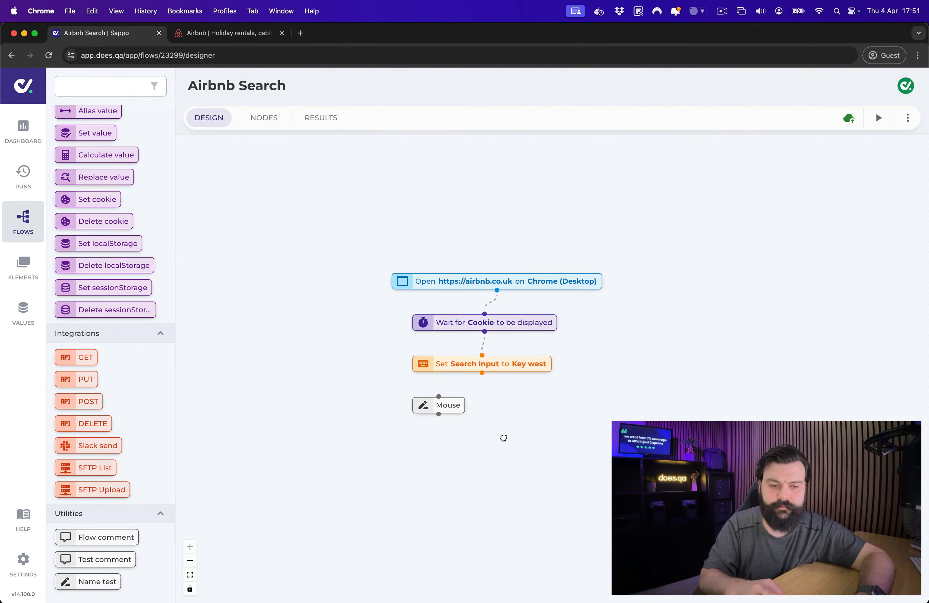
# - Duplicate the Mouse node, place the copy beside it on the same row and rename the copy Keyboard
pyautogui.click(458, 409)
pyautogui.press('super+c')
pyautogui.press('super+v')
pyautogui.moveTo(456, 413); pyautogui.dragTo(594, 408)
pyautogui.doubleClick(593, 406)
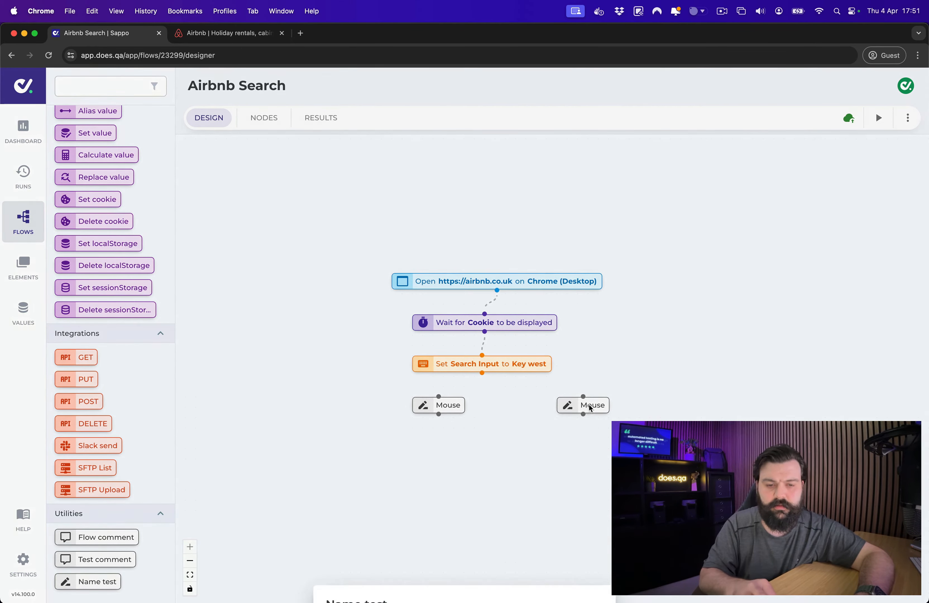
pyautogui.doubleClick(348, 359)
pyautogui.write('Keyboard')
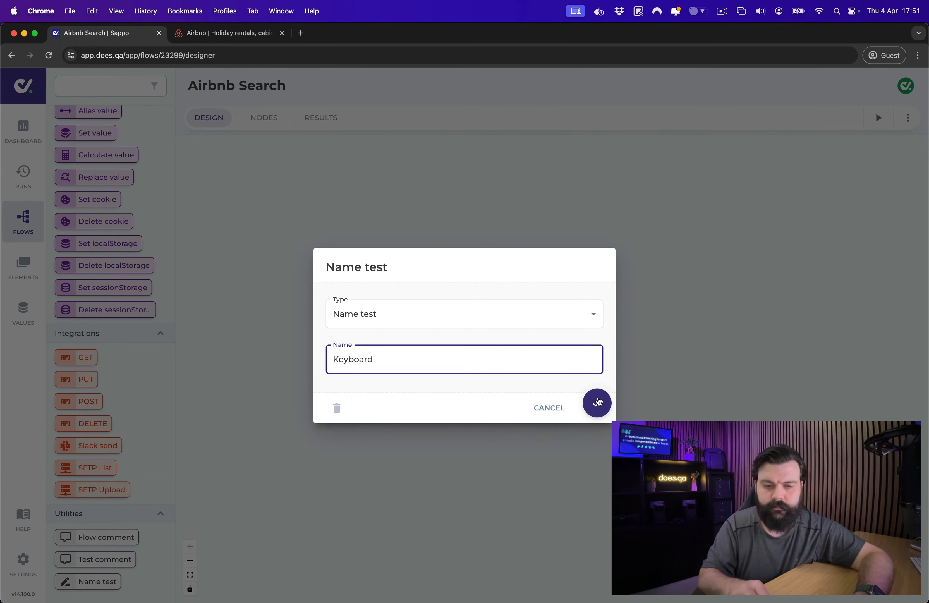
pyautogui.click(597, 403)
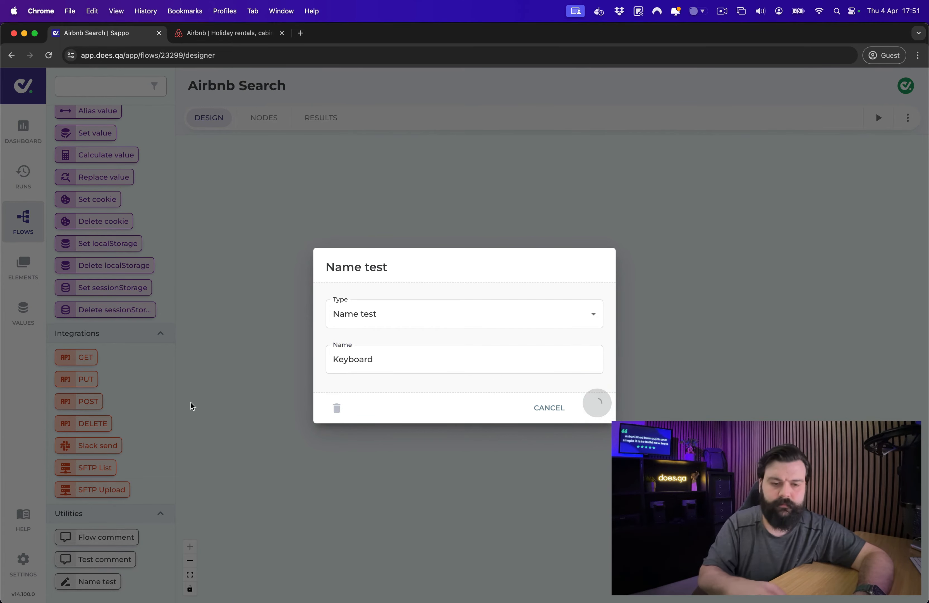
# - Add a Touch node beneath the Mouse node and open its settings
pyautogui.scroll(15, 88, 258)
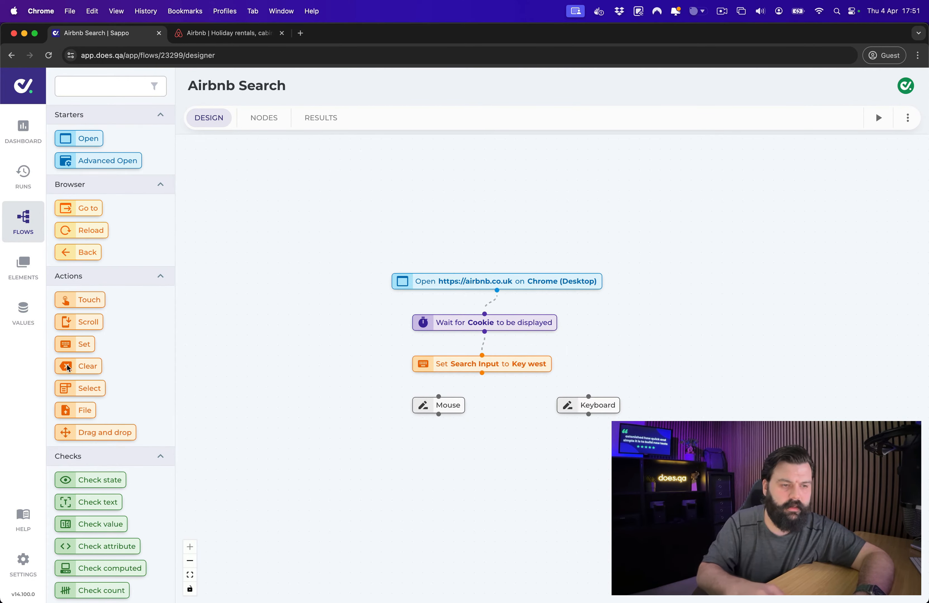
pyautogui.moveTo(77, 295); pyautogui.dragTo(432, 451)
pyautogui.click(432, 450)
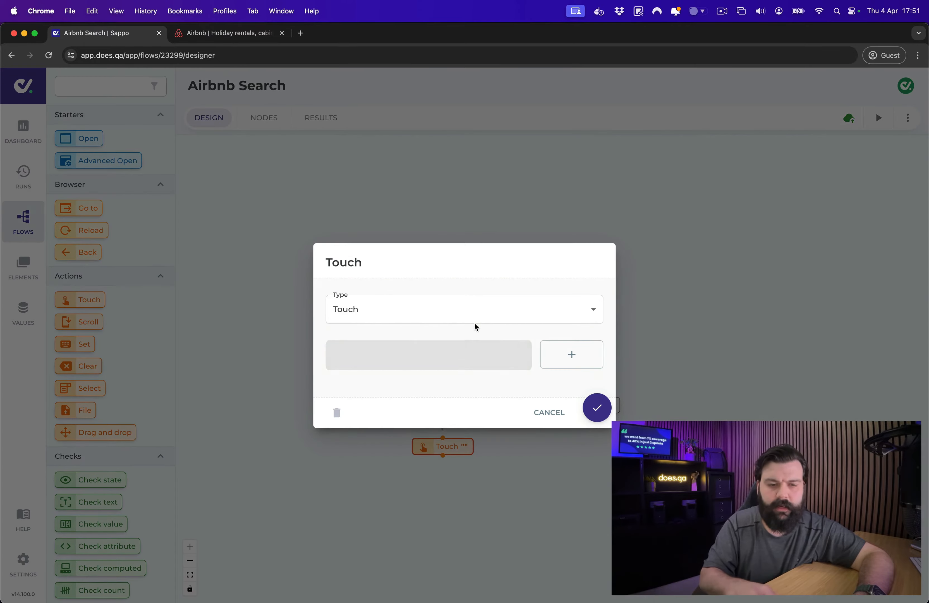
pyautogui.click(392, 356)
pyautogui.click(460, 331)
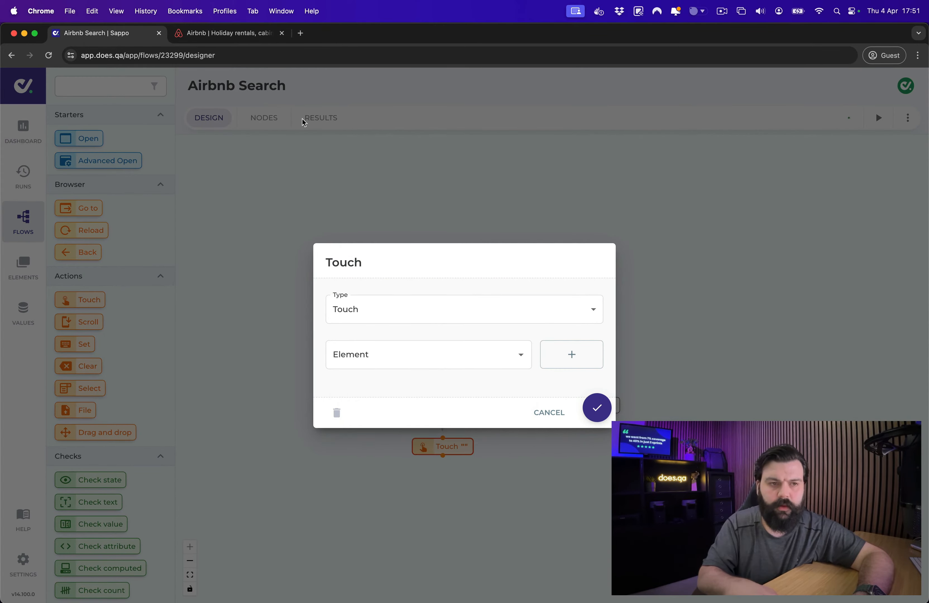
# - Inspect the first Key West suggestion on the Airbnb page and copy its data-testid value
pyautogui.click(252, 32)
pyautogui.click(192, 129)
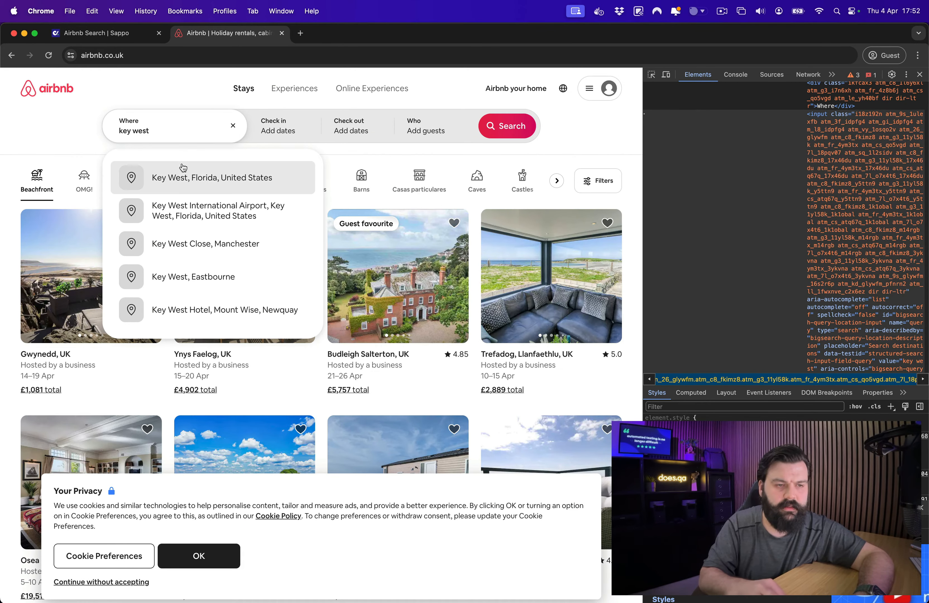
pyautogui.press('super+shift+c')
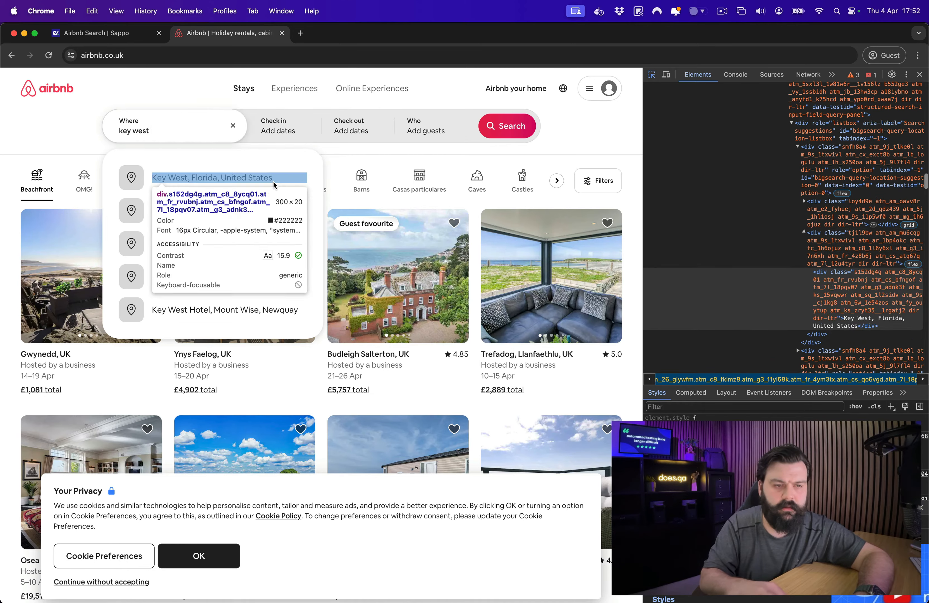
pyautogui.click(314, 177)
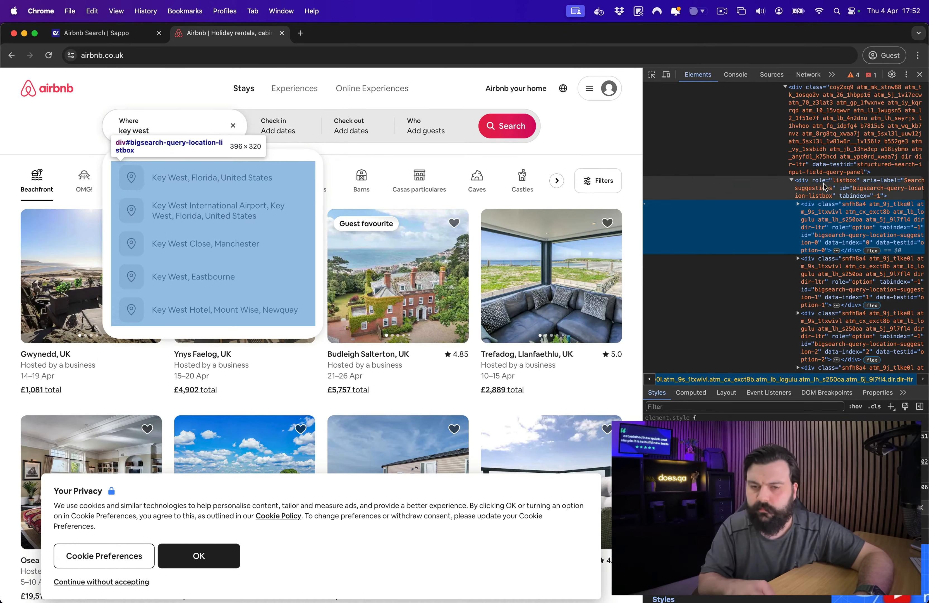
pyautogui.doubleClick(811, 250)
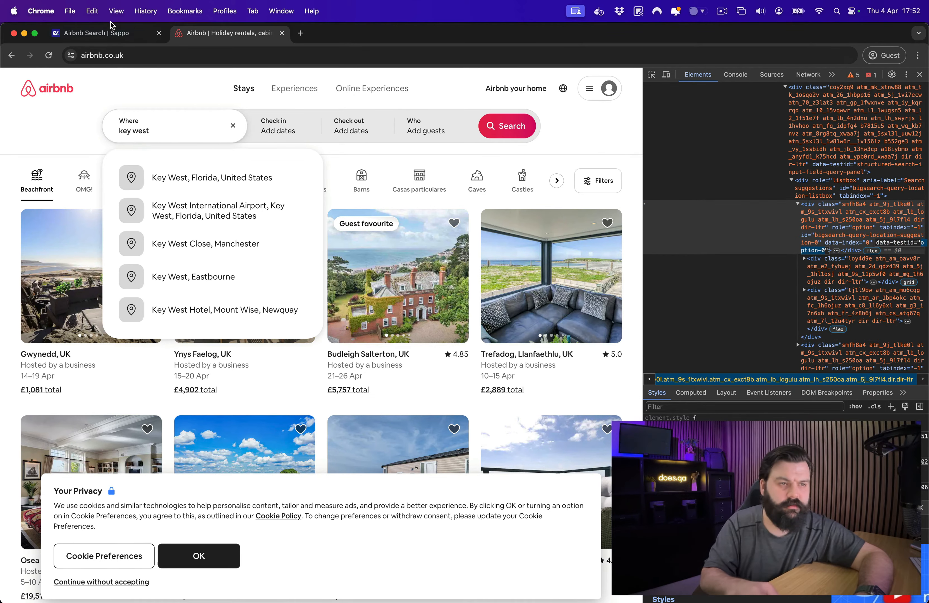
# - Return to the flow designer and start a new element for the Touch node with Test ID option-0
pyautogui.click(112, 33)
pyautogui.click(420, 354)
pyautogui.click(526, 339)
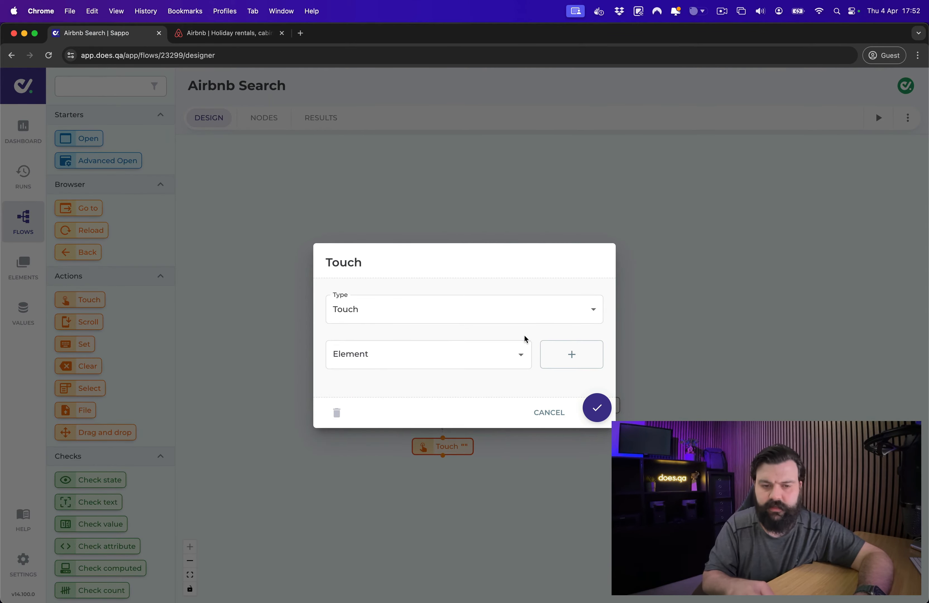
pyautogui.click(574, 354)
pyautogui.click(366, 320)
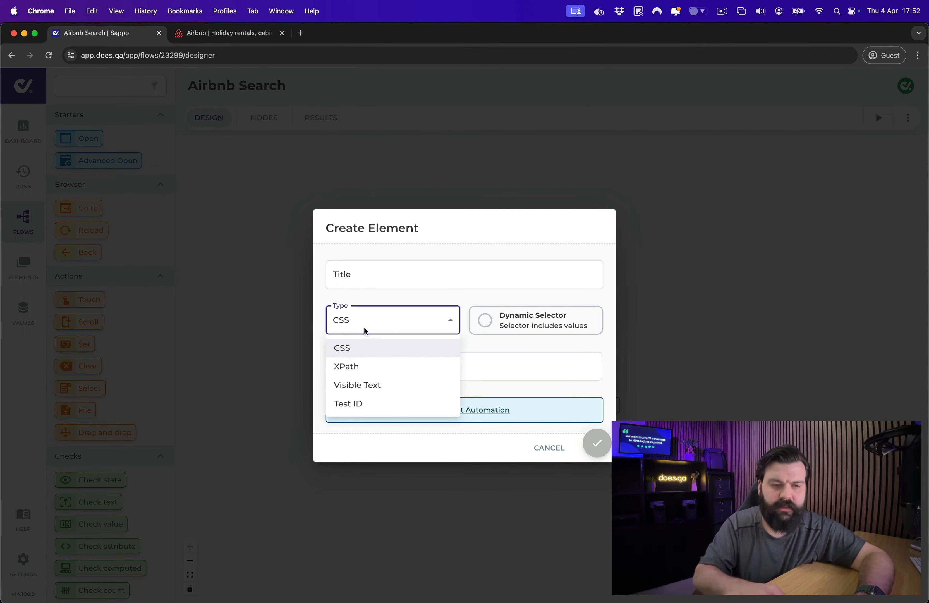
pyautogui.click(370, 405)
pyautogui.click(398, 363)
pyautogui.press('super+v')
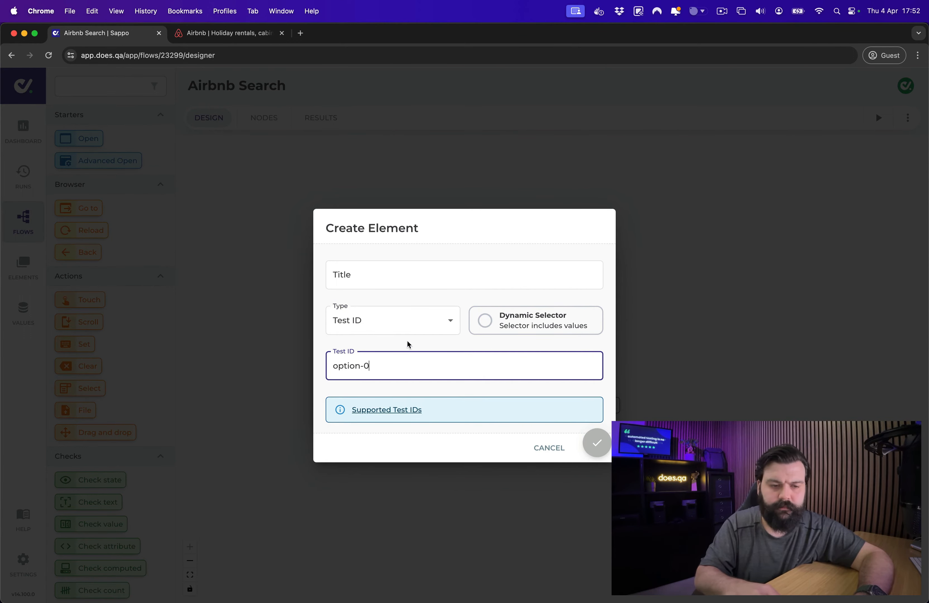
# - Title the new element First Option, then save both the element and the Touch node
pyautogui.click(385, 273)
pyautogui.write('First O')
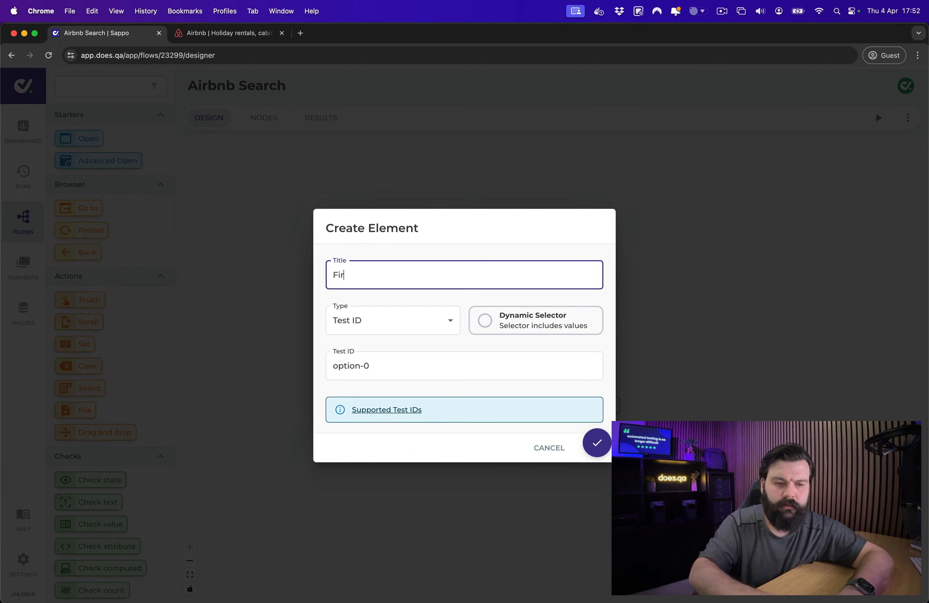
pyautogui.write('n')
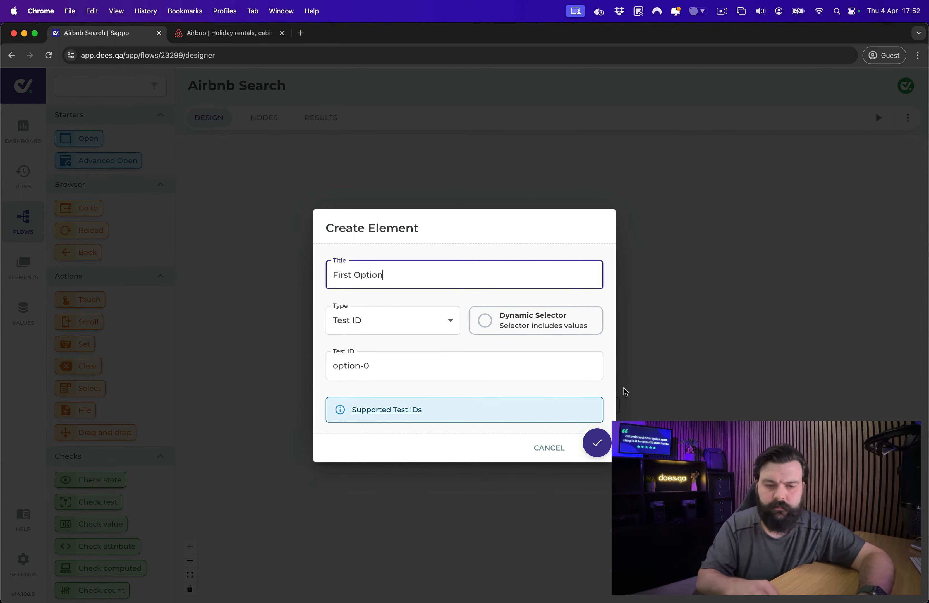
pyautogui.click(596, 442)
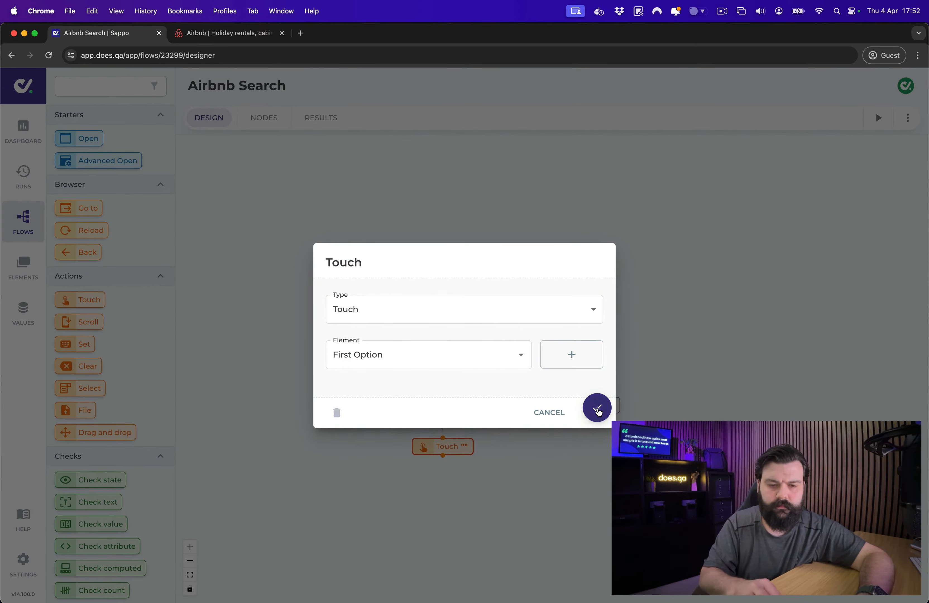
pyautogui.click(597, 408)
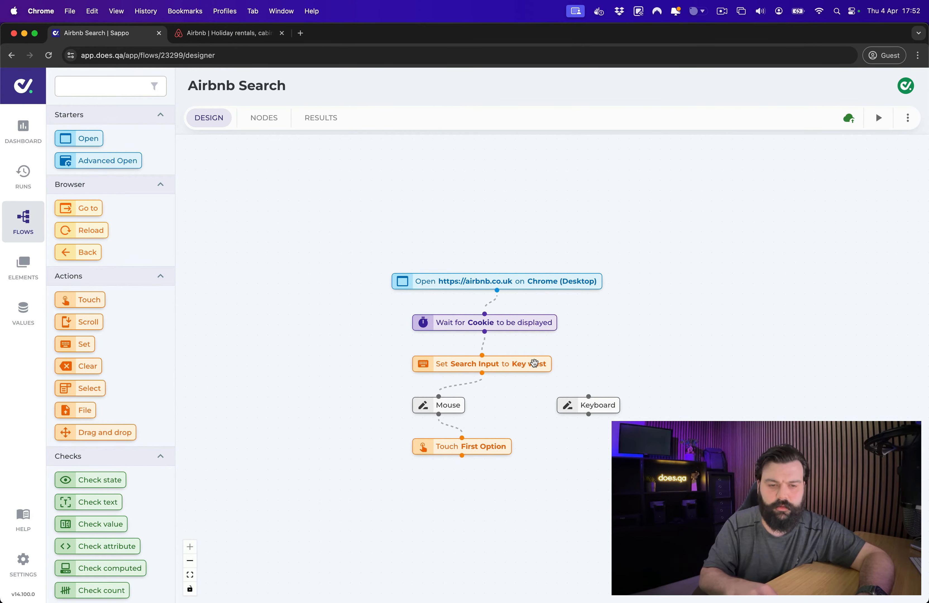
# - Add a Set node beneath the Keyboard node and switch its type to Send keys with focus on Retain current
pyautogui.moveTo(82, 331); pyautogui.dragTo(593, 447)
pyautogui.click(473, 293)
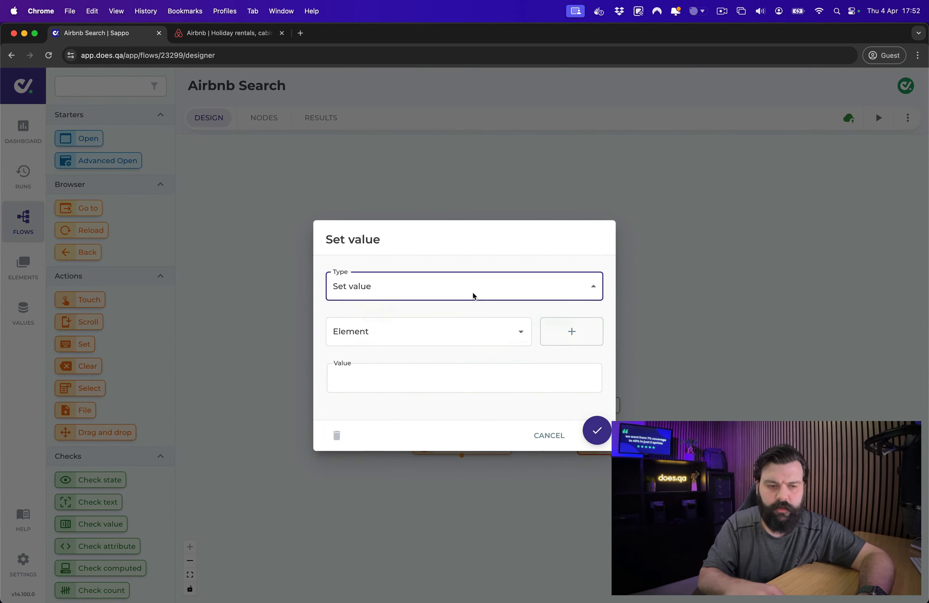
pyautogui.click(424, 320)
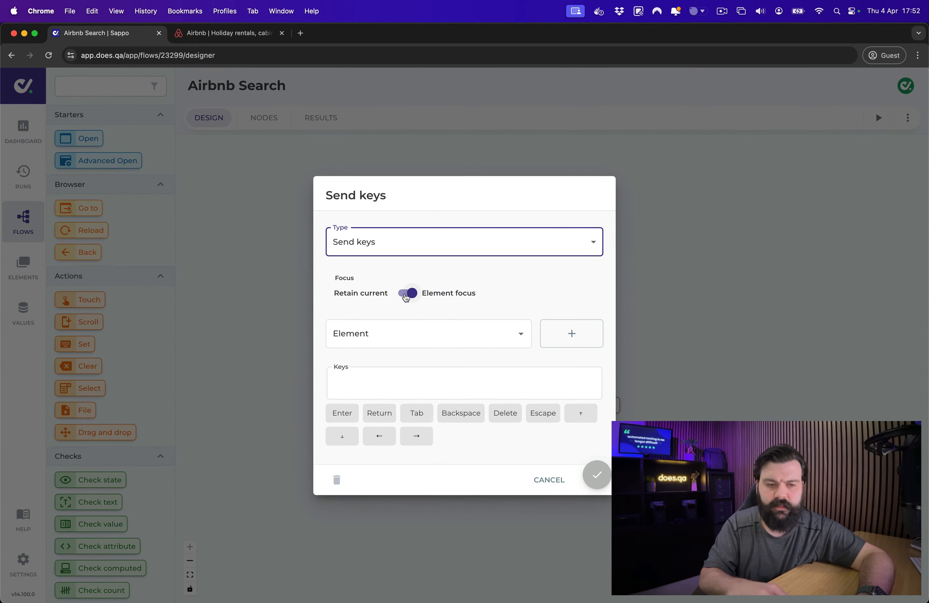
pyautogui.click(404, 293)
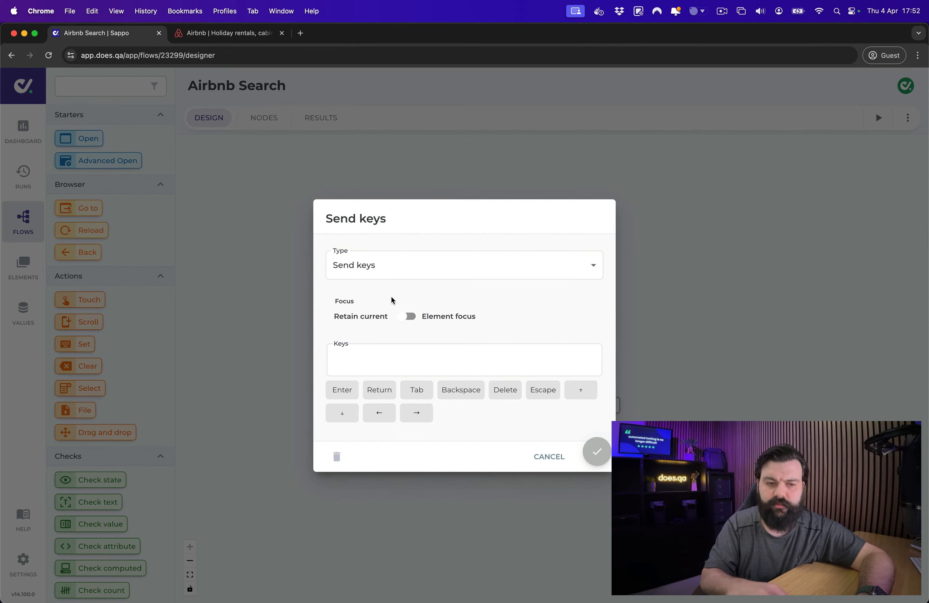
# - Make the node send the Down and Enter keys in that order, and save it
pyautogui.click(376, 356)
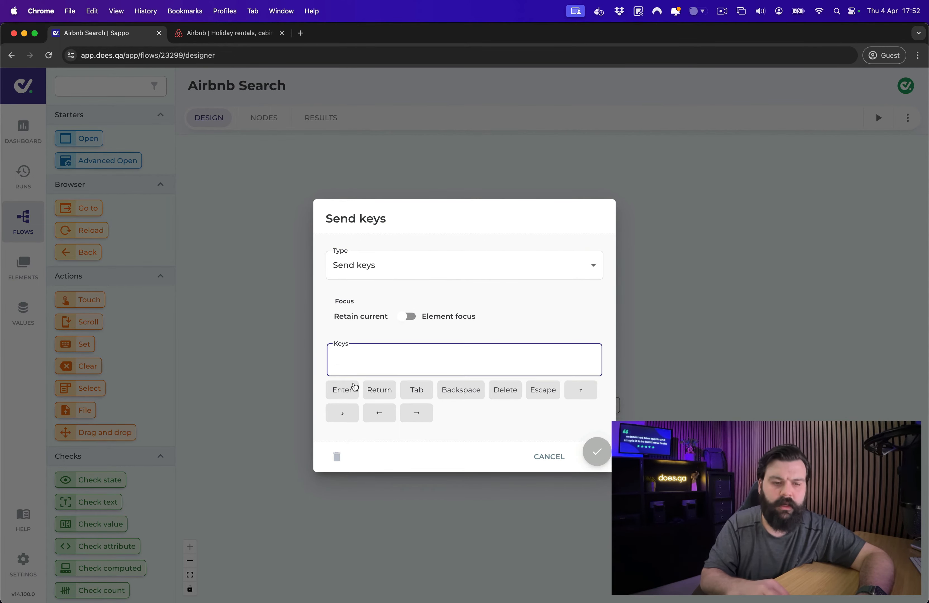
pyautogui.click(342, 413)
pyautogui.click(342, 414)
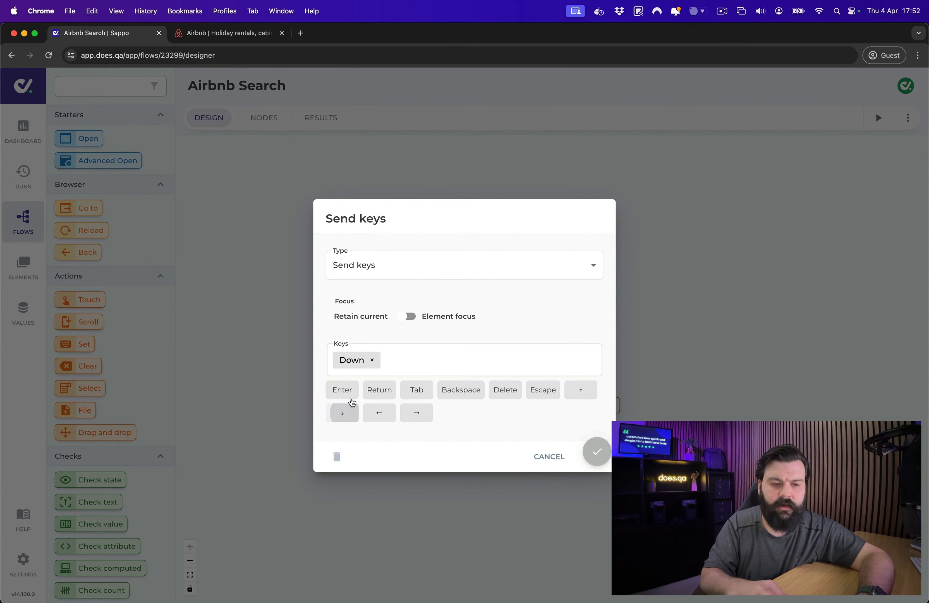
pyautogui.click(341, 391)
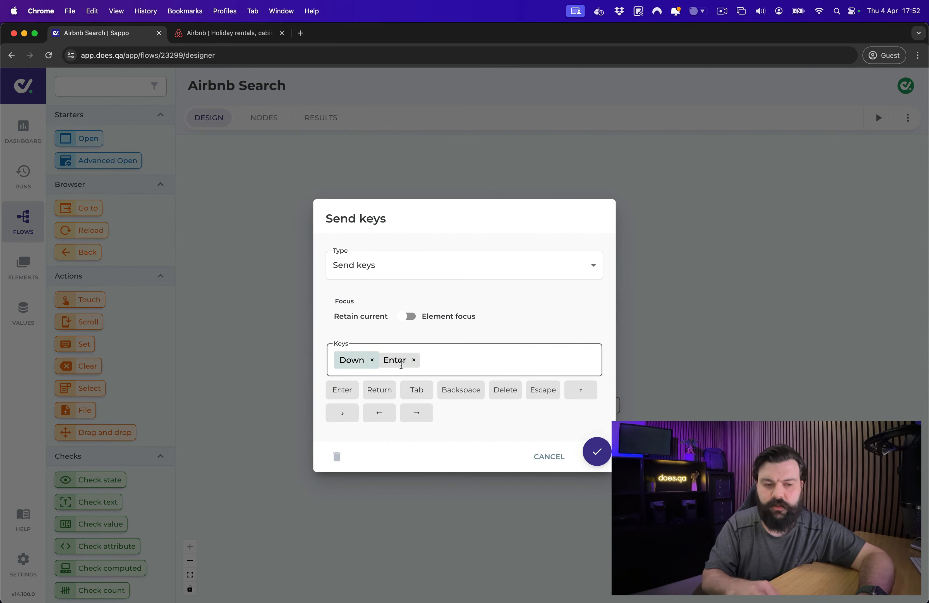
pyautogui.click(596, 452)
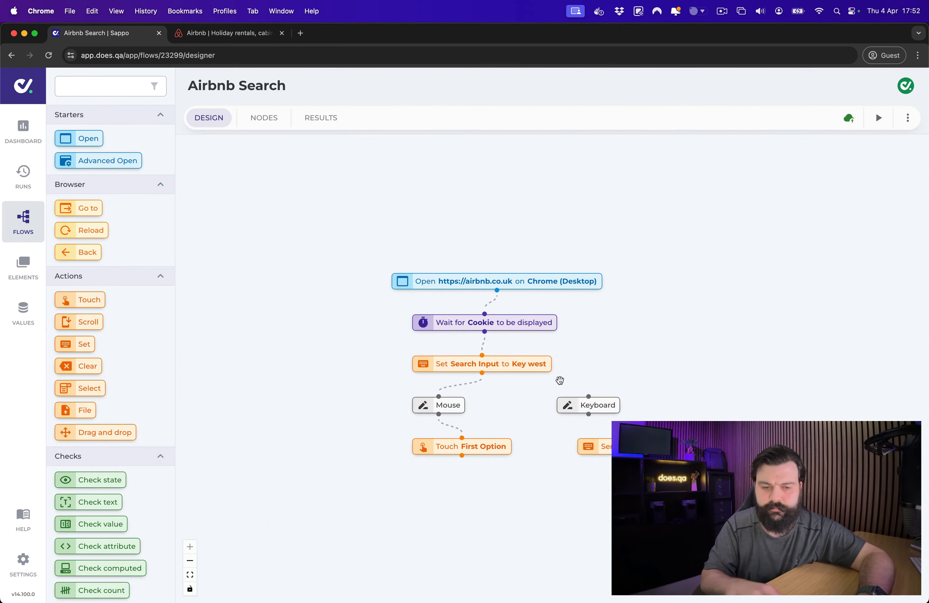
# - Connect the Set Search Input node to the Keyboard node, and the Keyboard node to the Send keys node
pyautogui.moveTo(554, 377); pyautogui.dragTo(595, 446)
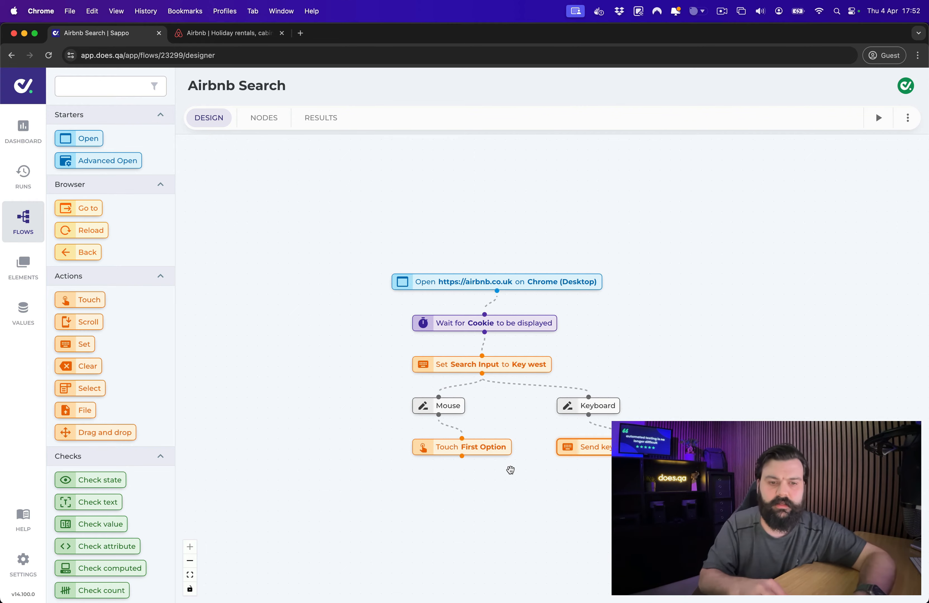
pyautogui.scroll(-1, 516, 489)
pyautogui.scroll(-2, 515, 490)
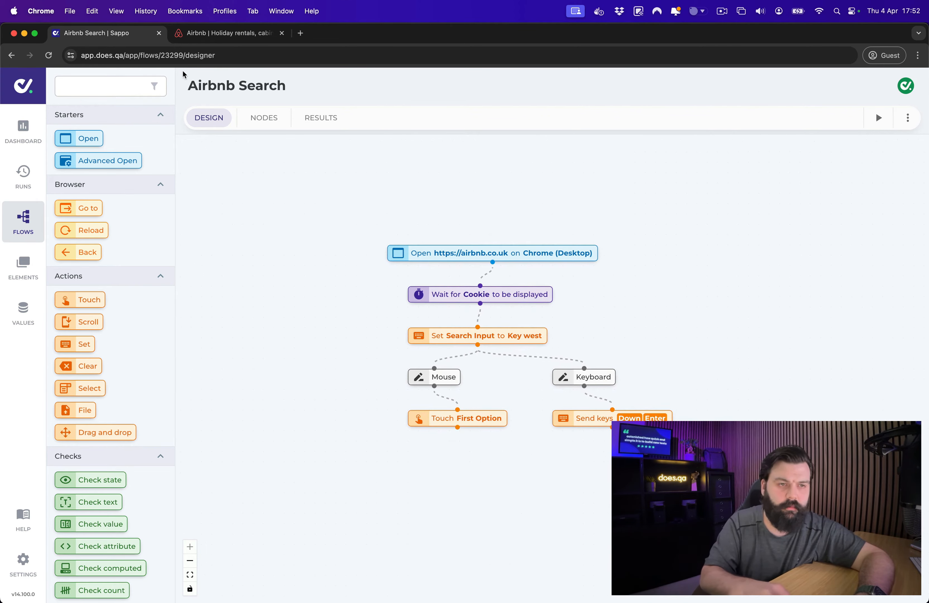
# - Switch to the Airbnb page and choose Key West, Florida, United States as the destination
pyautogui.click(224, 34)
pyautogui.click(174, 179)
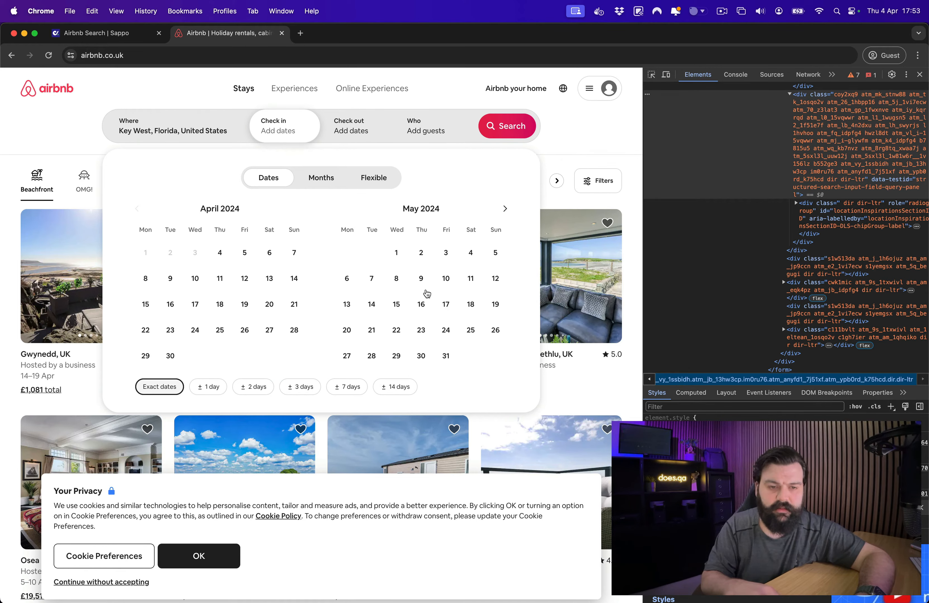
# - Inspect the 5 May calendar cell and search the page markup for [aria-label="Calendar"] div div:nth-child(3) [aria-label^="5,"]
pyautogui.press('super+shift+c')
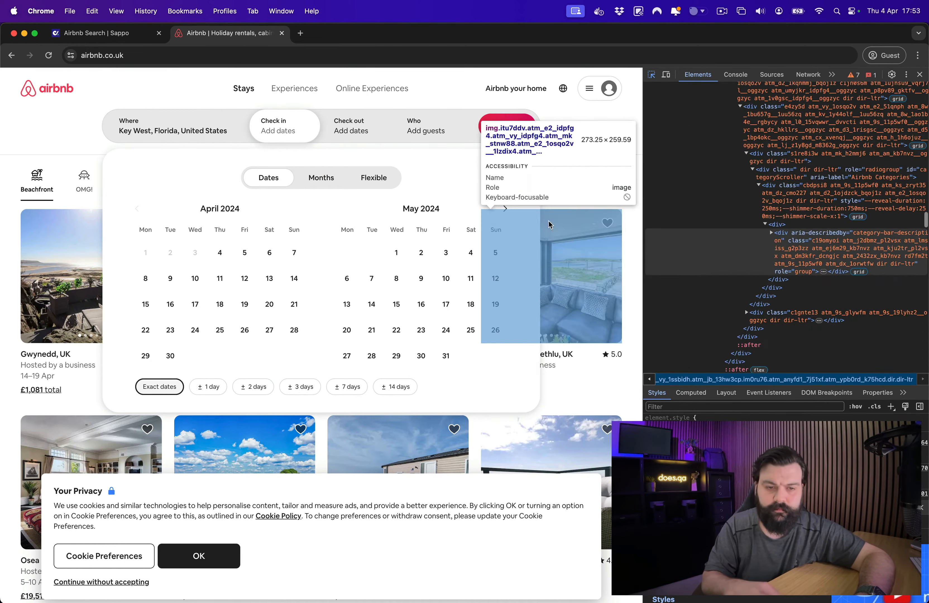
pyautogui.click(496, 260)
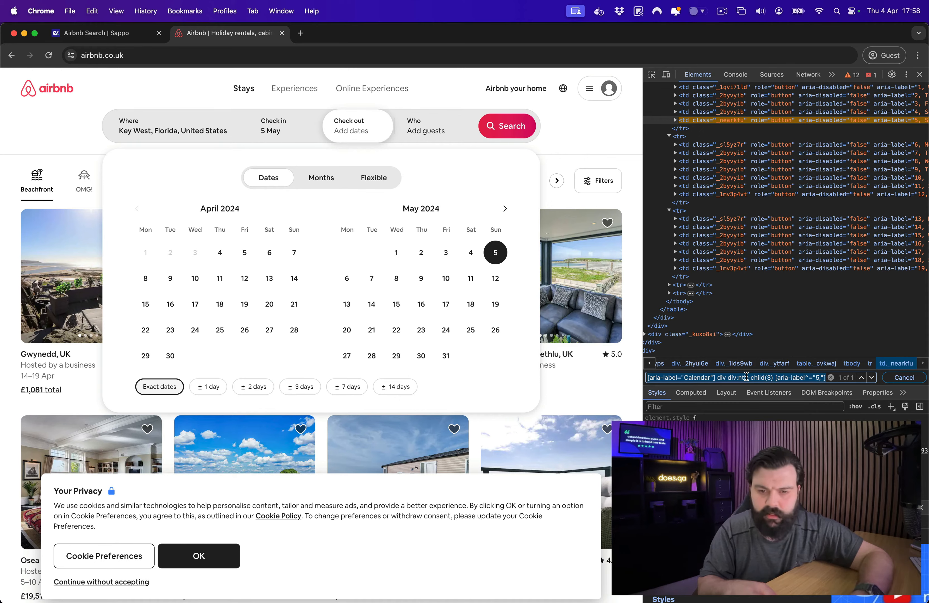
pyautogui.press('Return')
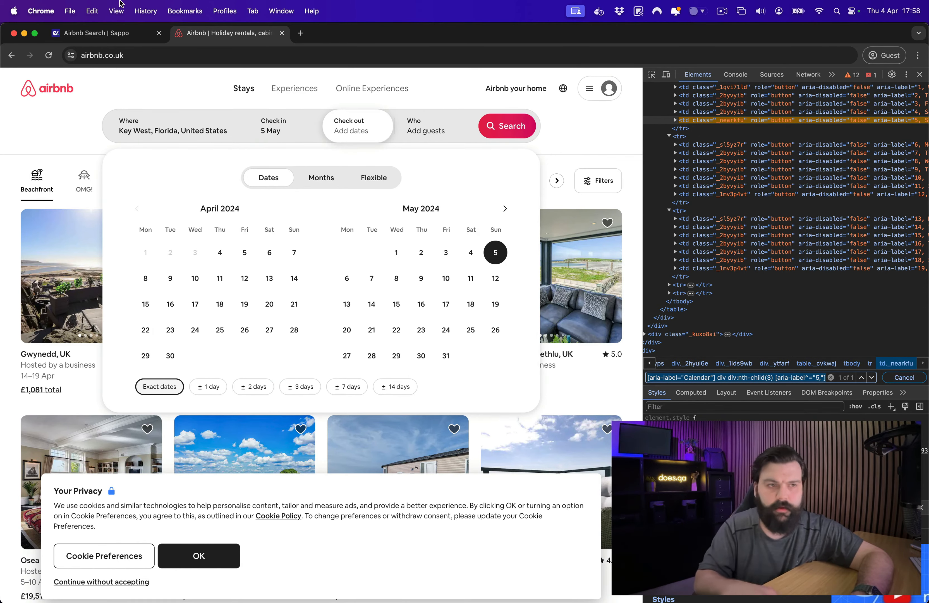
# - Return to the flow designer, add a Touch node below both branches and connect Touch First Option and Send keys to it
pyautogui.click(103, 34)
pyautogui.moveTo(80, 299); pyautogui.dragTo(485, 438)
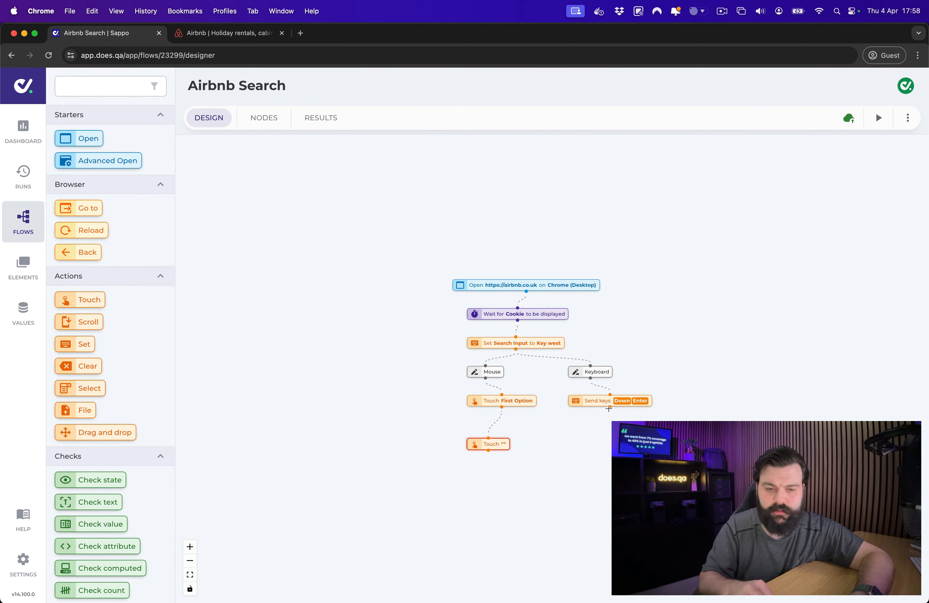
pyautogui.moveTo(608, 408); pyautogui.dragTo(492, 430)
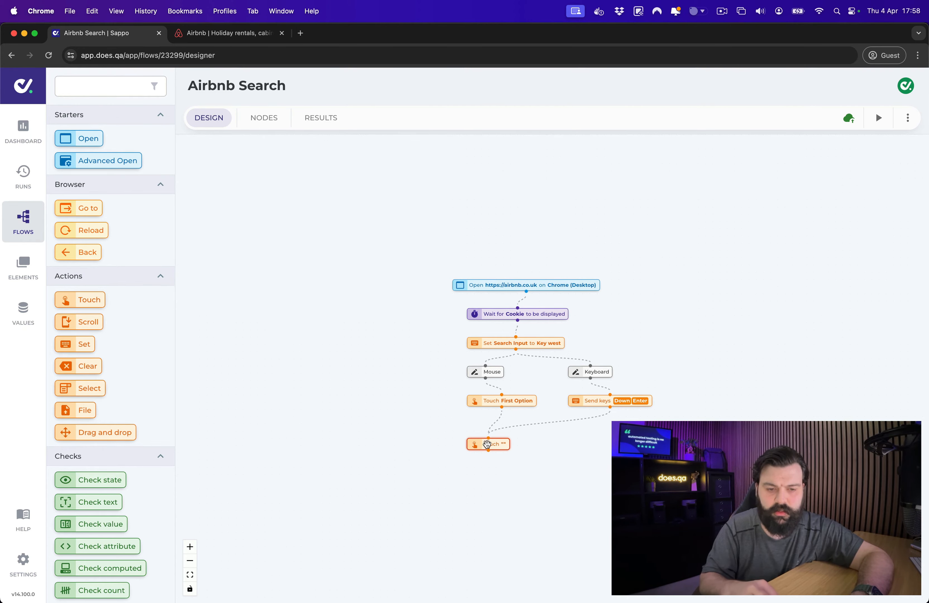
# - Start a new element for the new Touch node and title it Next Month: 5th
pyautogui.doubleClick(505, 444)
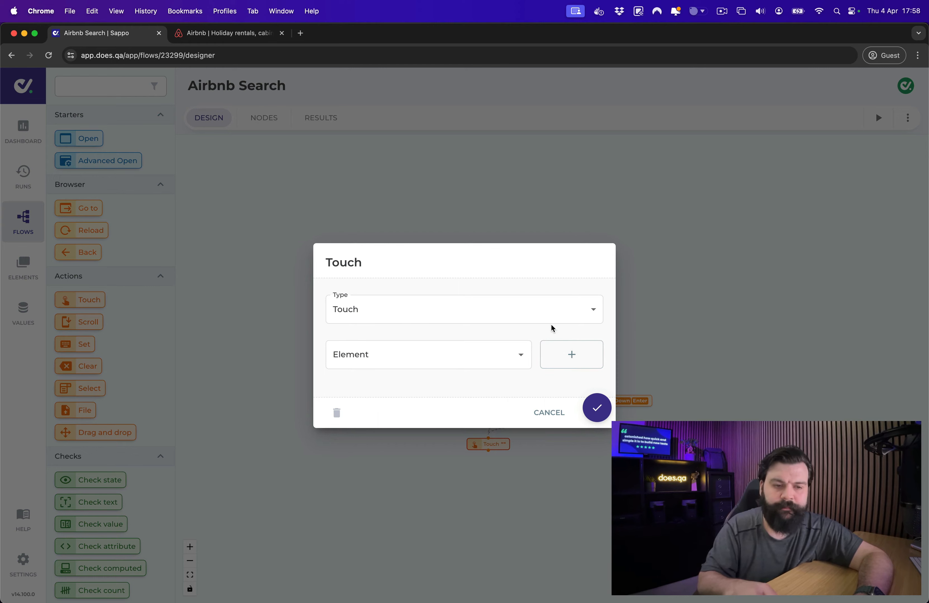
pyautogui.click(586, 360)
pyautogui.click(428, 275)
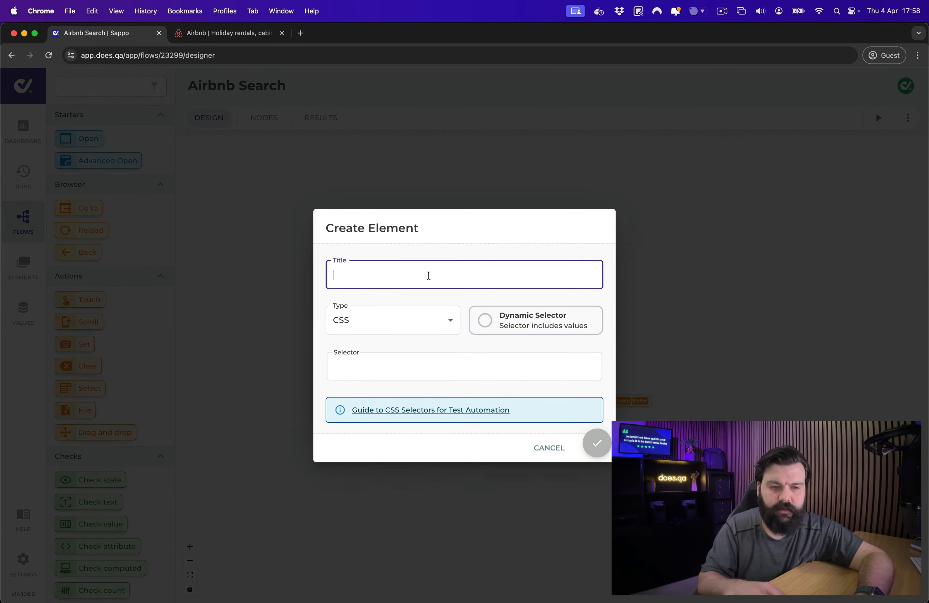
pyautogui.write('Next')
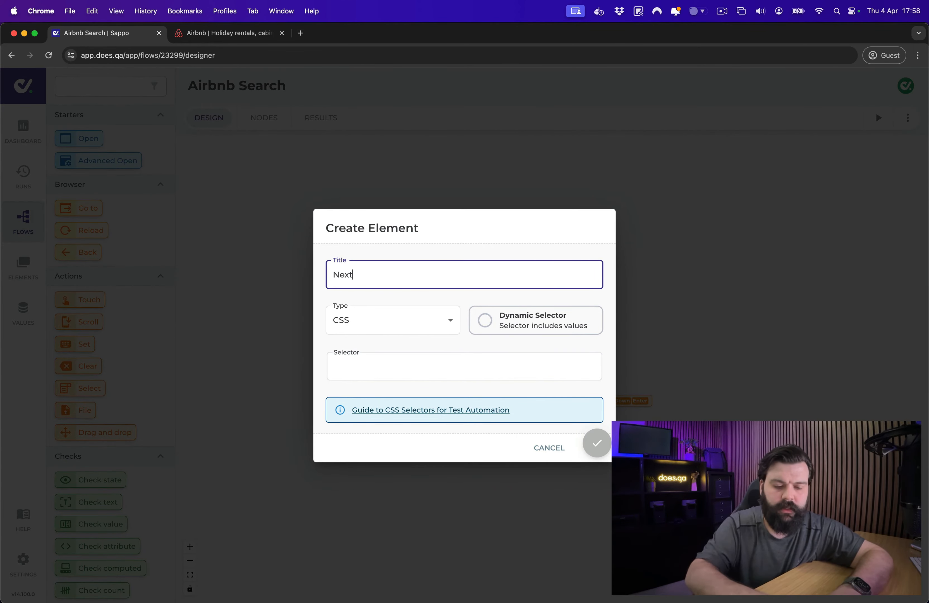
pyautogui.write(' Month')
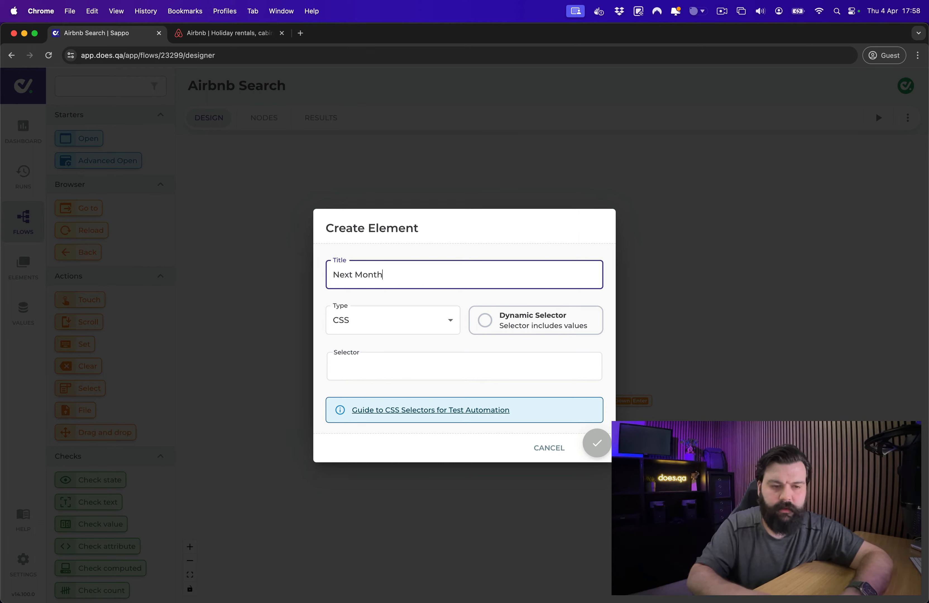
pyautogui.write(': 5th')
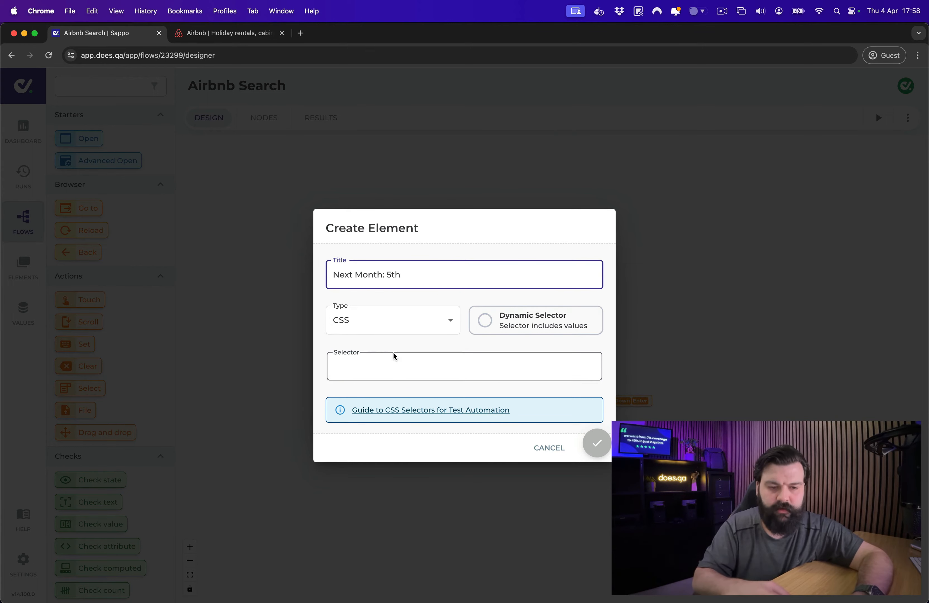
# - Paste the CSS selector [aria-label="Calendar"] div div:nth-child(3) [aria-label^="5,"] and save both the element and the Touch node
pyautogui.click(395, 366)
pyautogui.press('super+v')
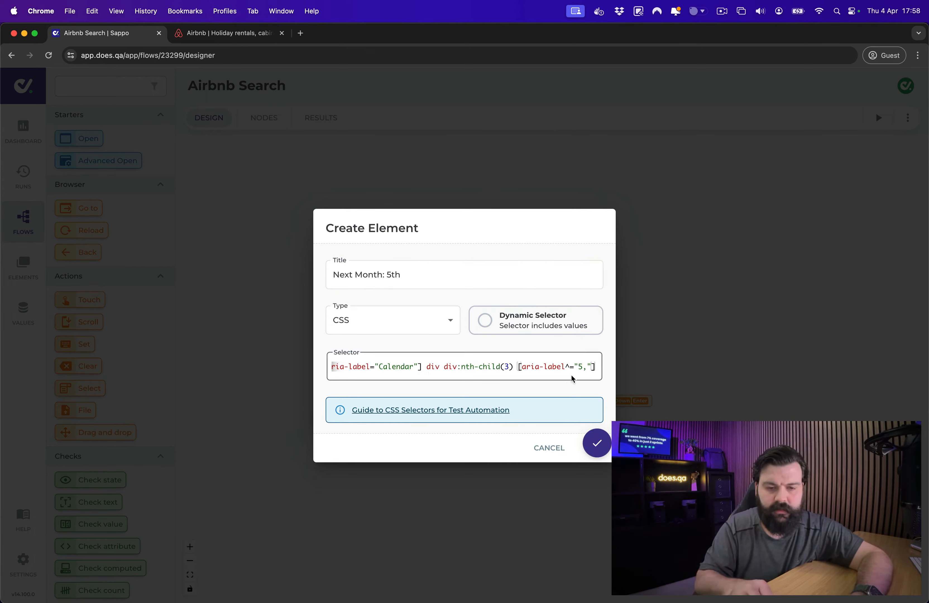
pyautogui.click(596, 443)
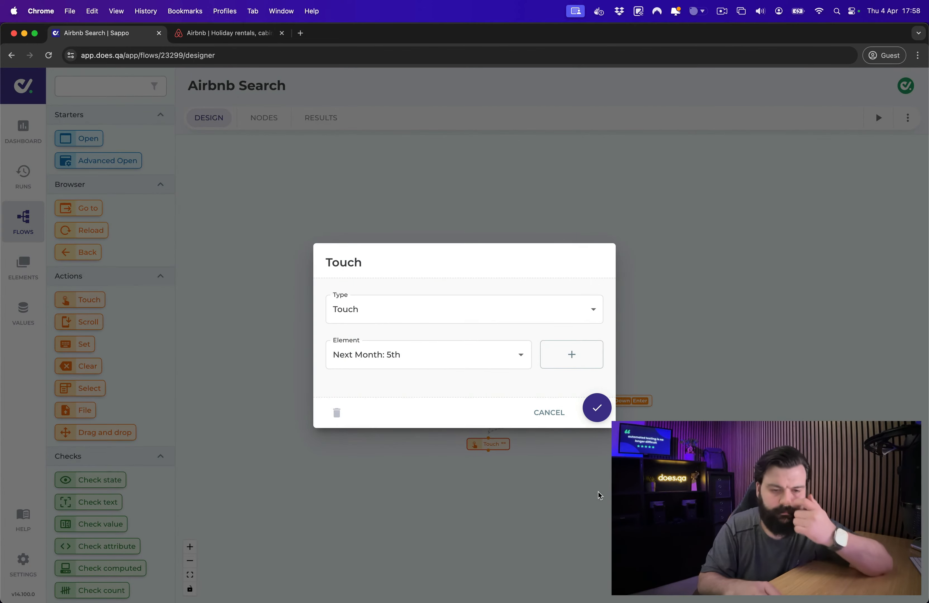
pyautogui.click(596, 407)
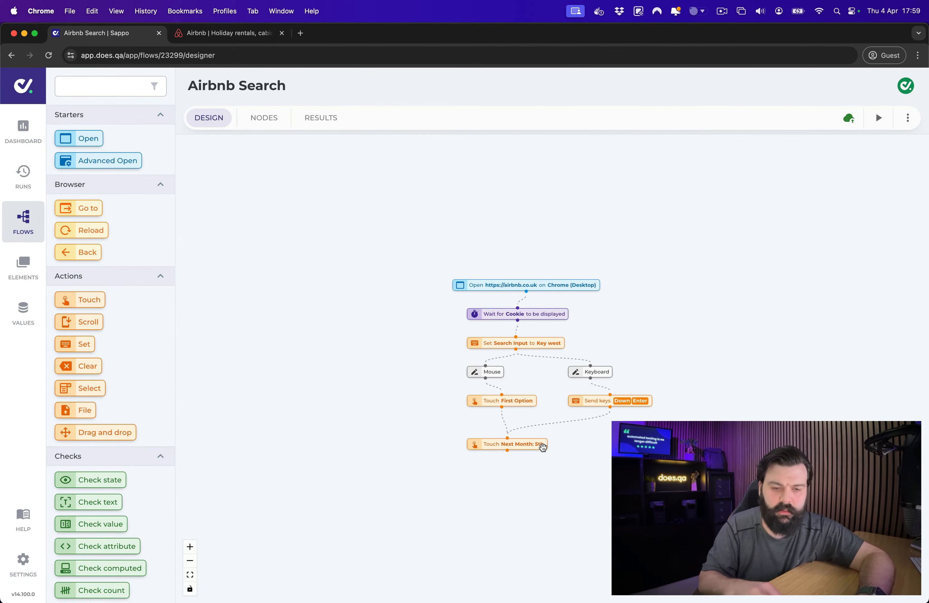
# - Duplicate the Touch Next Month: 5th node and place the copy directly beneath the original
pyautogui.press('super+v')
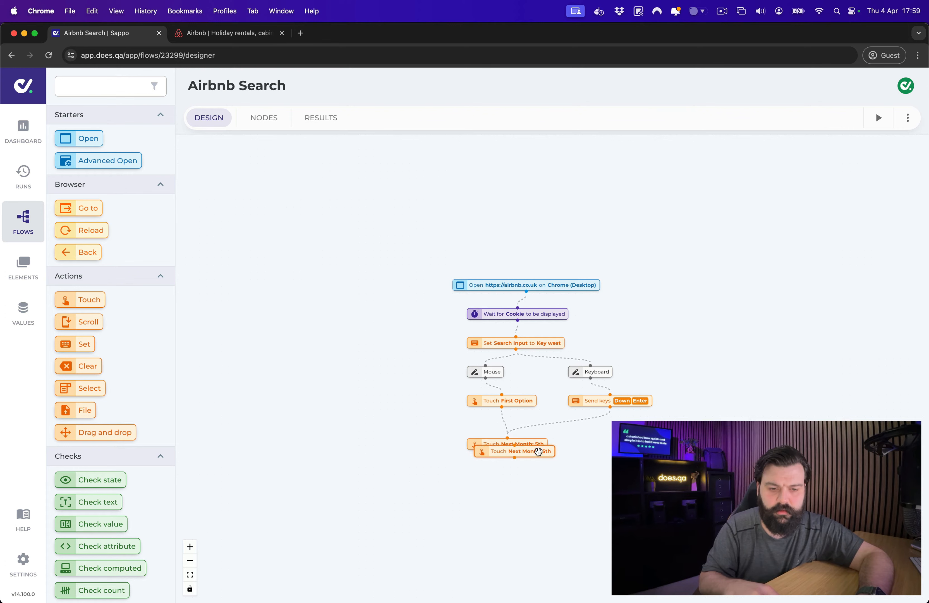
pyautogui.moveTo(540, 452); pyautogui.dragTo(531, 465)
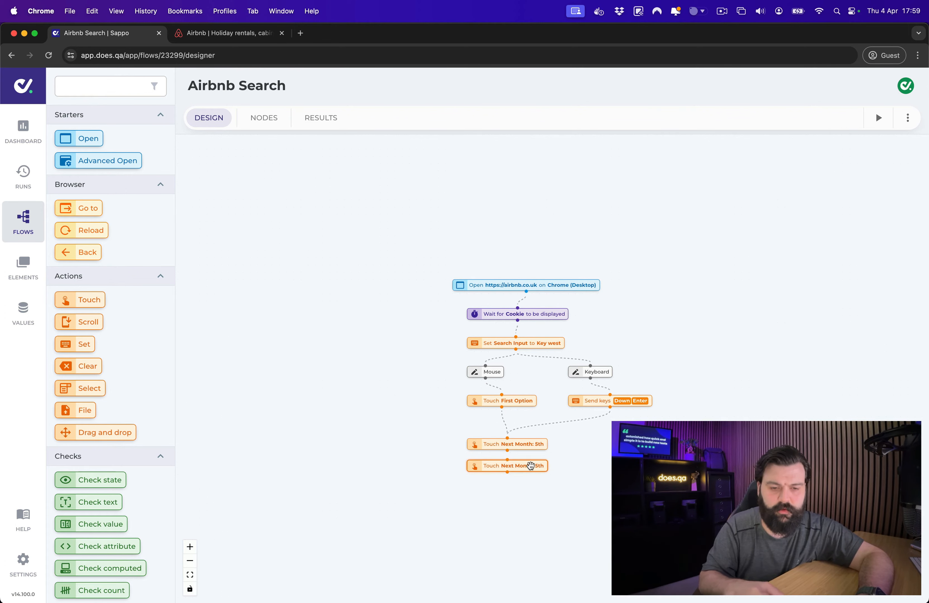
# - In the elements list, duplicate the Next Month: 5th element and retitle the copy Next Month: 10th
pyautogui.click(20, 266)
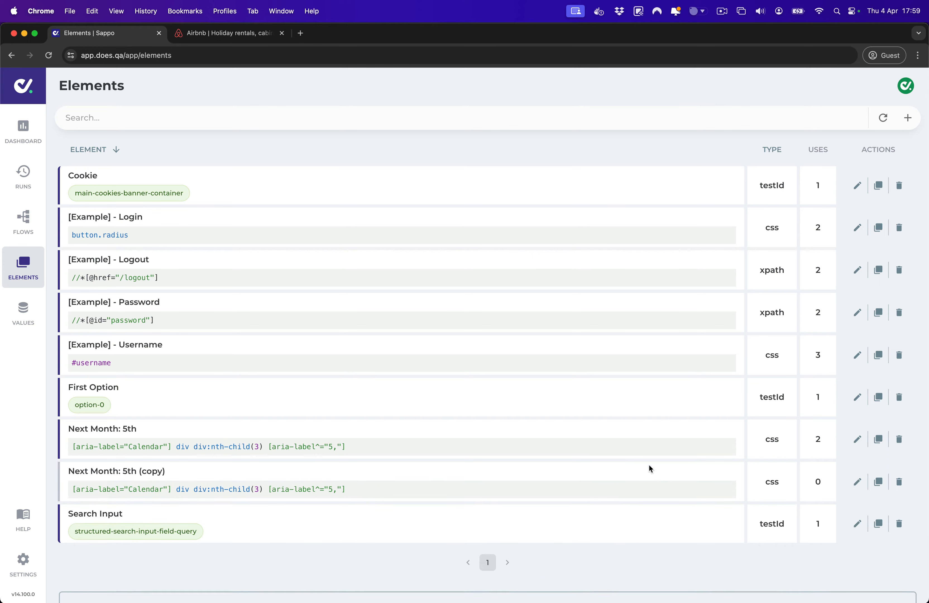
pyautogui.click(856, 483)
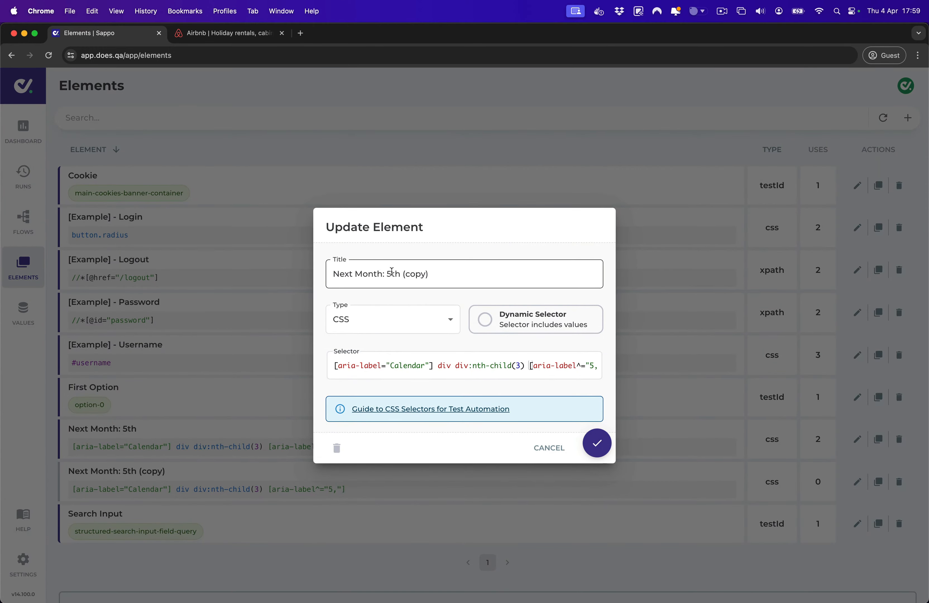
pyautogui.moveTo(388, 271); pyautogui.dragTo(429, 272)
pyautogui.write('10')
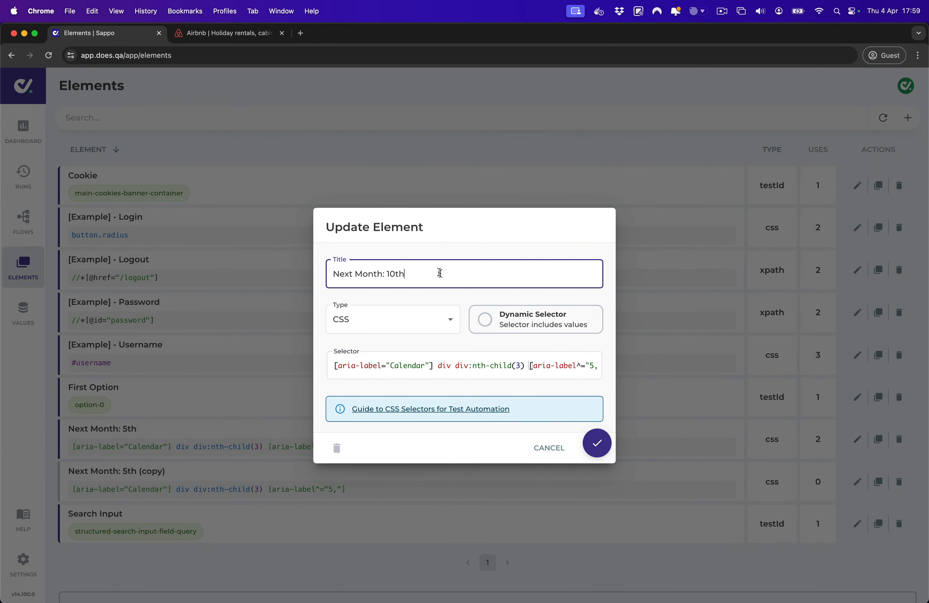
# - Change the copied element's selector so its last aria-label starts with "10," and save the element
pyautogui.moveTo(489, 365); pyautogui.dragTo(613, 367)
pyautogui.click(575, 364)
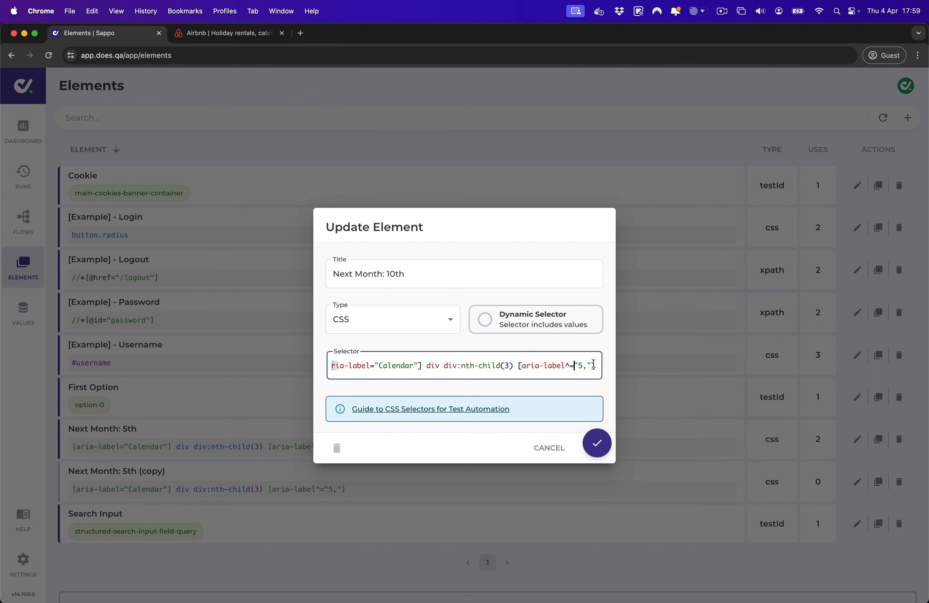
pyautogui.press('Delete')
pyautogui.write('10')
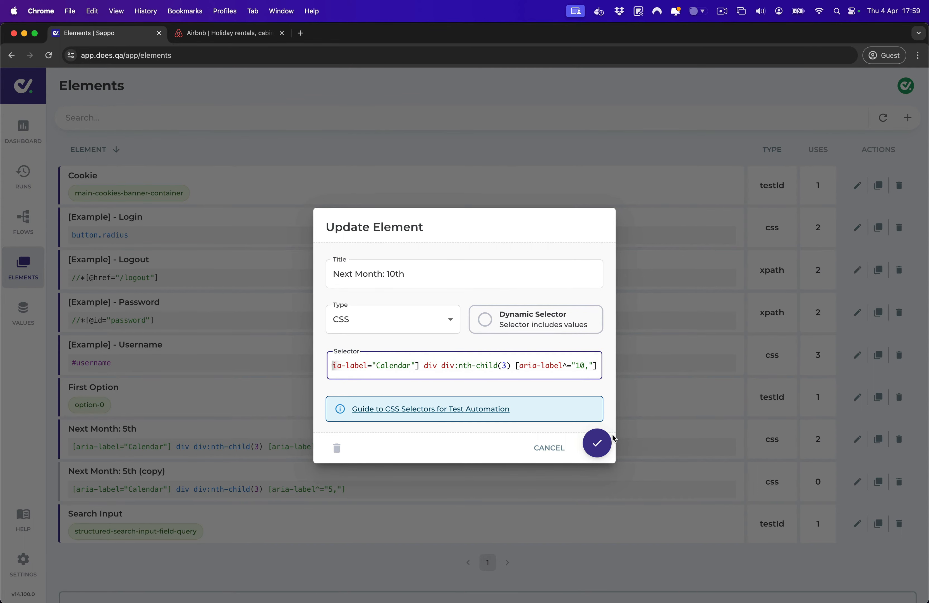
pyautogui.click(598, 443)
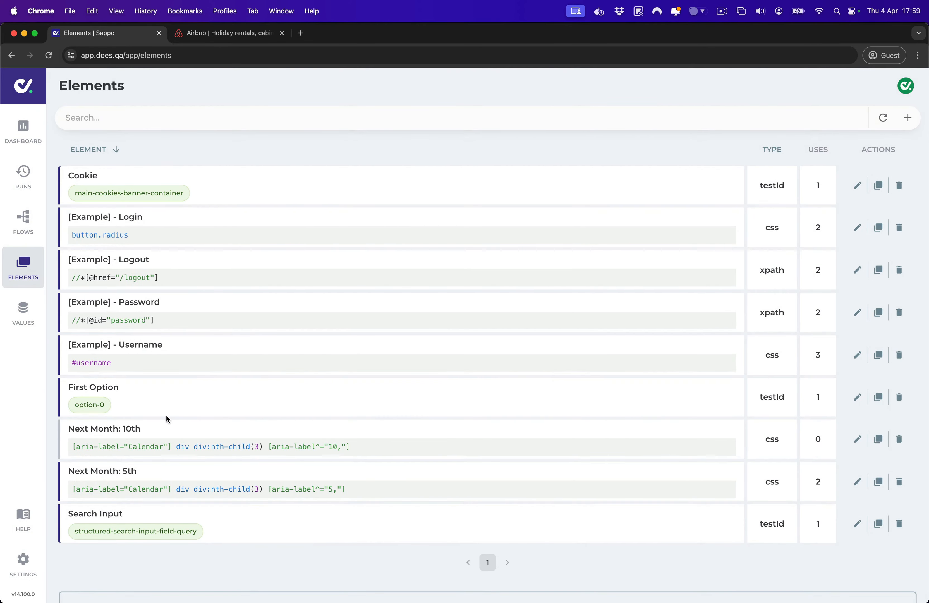
# - Reopen the Airbnb Search flow and connect the upper Touch Next Month: 5th node to its copy below
pyautogui.click(22, 214)
pyautogui.click(113, 178)
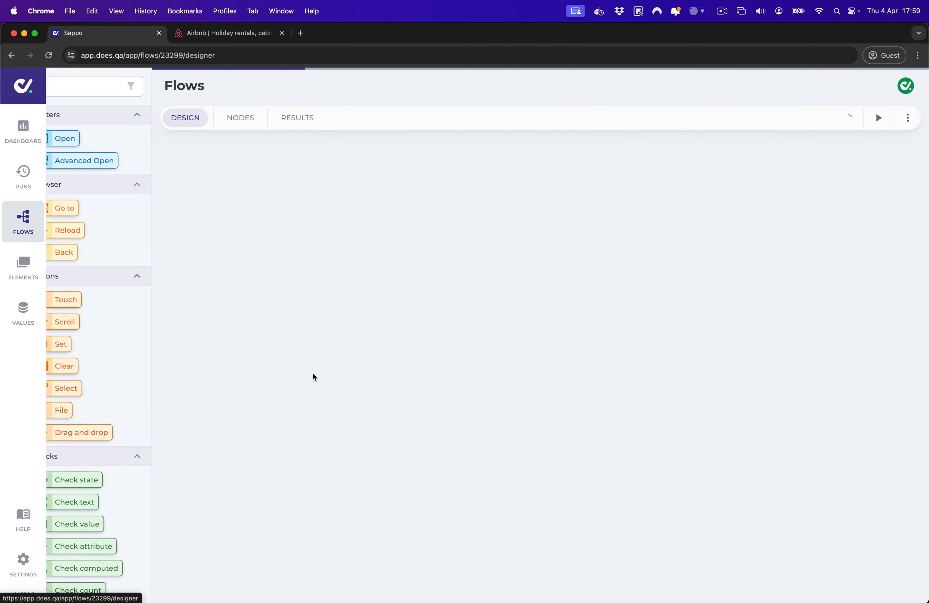
pyautogui.moveTo(505, 433); pyautogui.dragTo(505, 447)
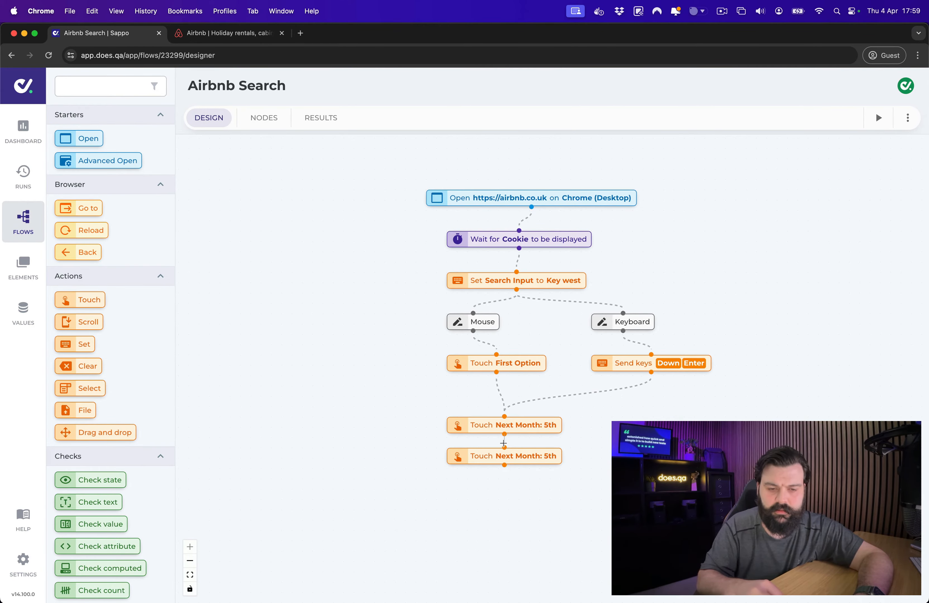
# - Change the lower Touch node's element to Next Month: 10th and save the node
pyautogui.click(533, 454)
pyautogui.click(429, 360)
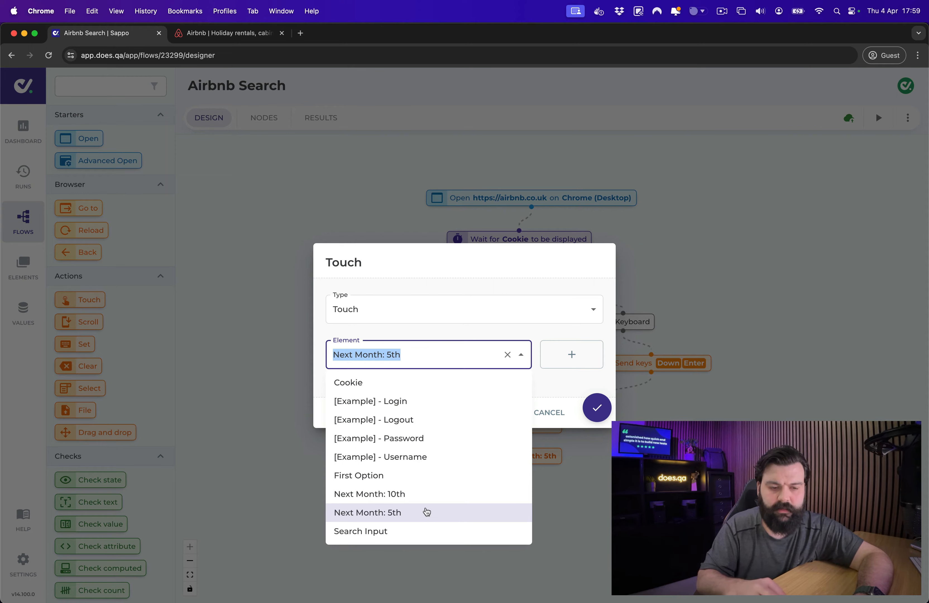
pyautogui.click(428, 493)
pyautogui.click(597, 408)
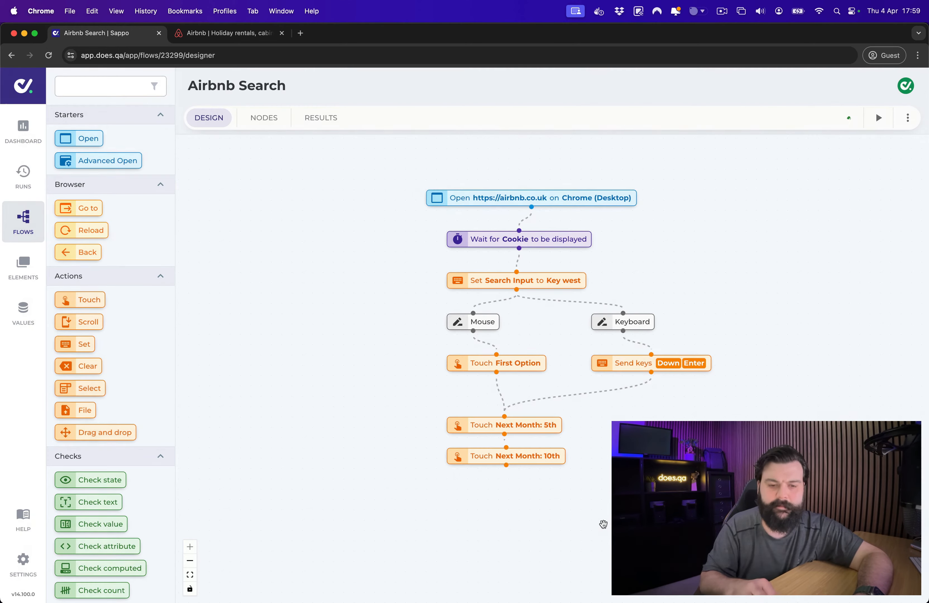
# - On the Airbnb page, choose 10 May as check-out, inspect the Who field and copy its data-testid, structured-search-input-field-guests-button
pyautogui.click(230, 33)
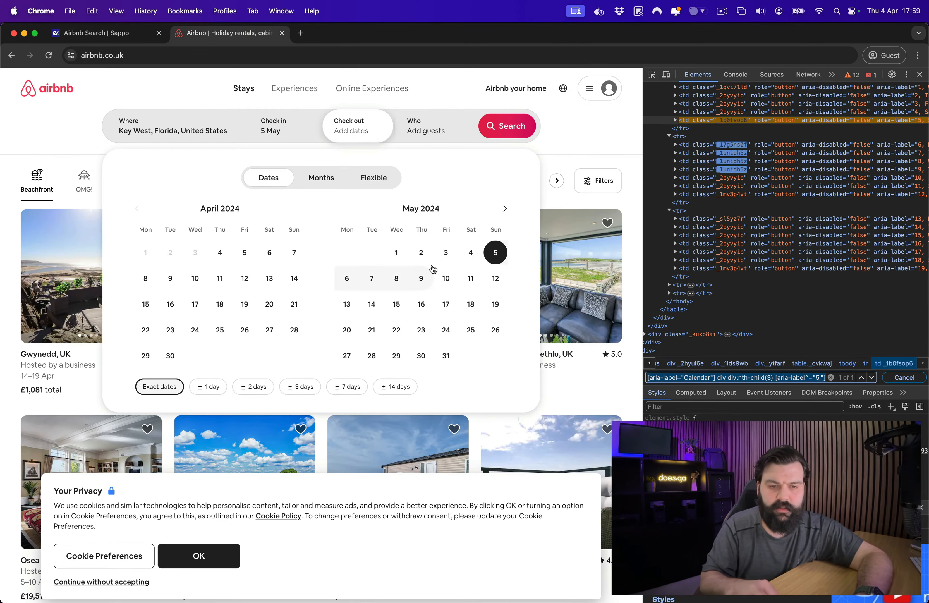
pyautogui.click(446, 278)
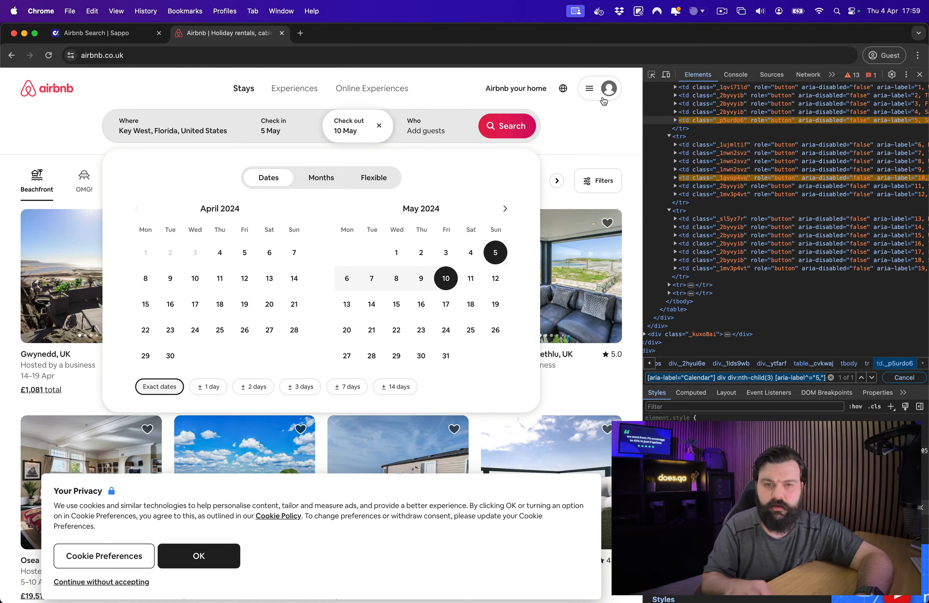
pyautogui.click(651, 74)
pyautogui.click(468, 117)
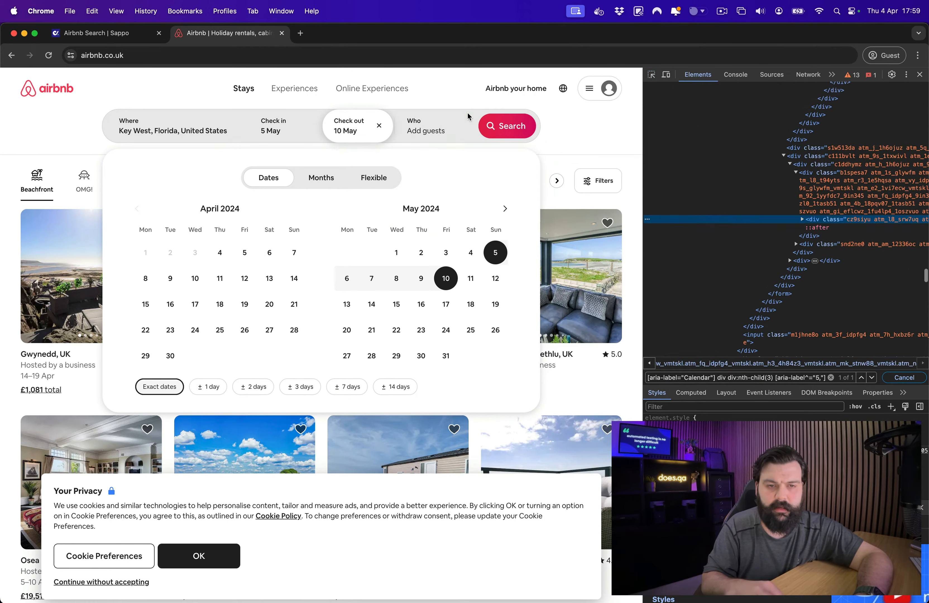
pyautogui.hscroll(5, 763, 235)
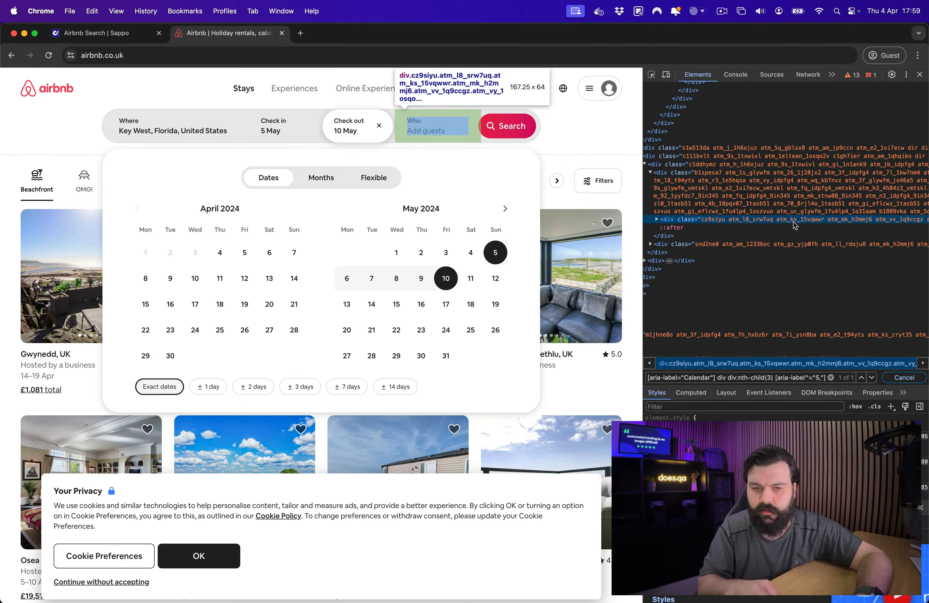
pyautogui.hscroll(5, 795, 226)
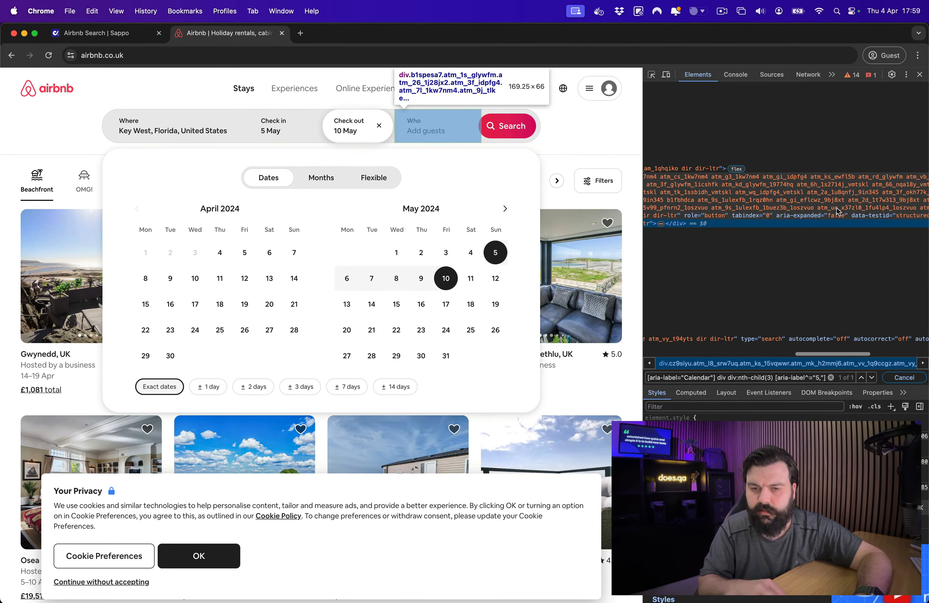
pyautogui.hscroll(3, 837, 212)
pyautogui.hscroll(2, 841, 218)
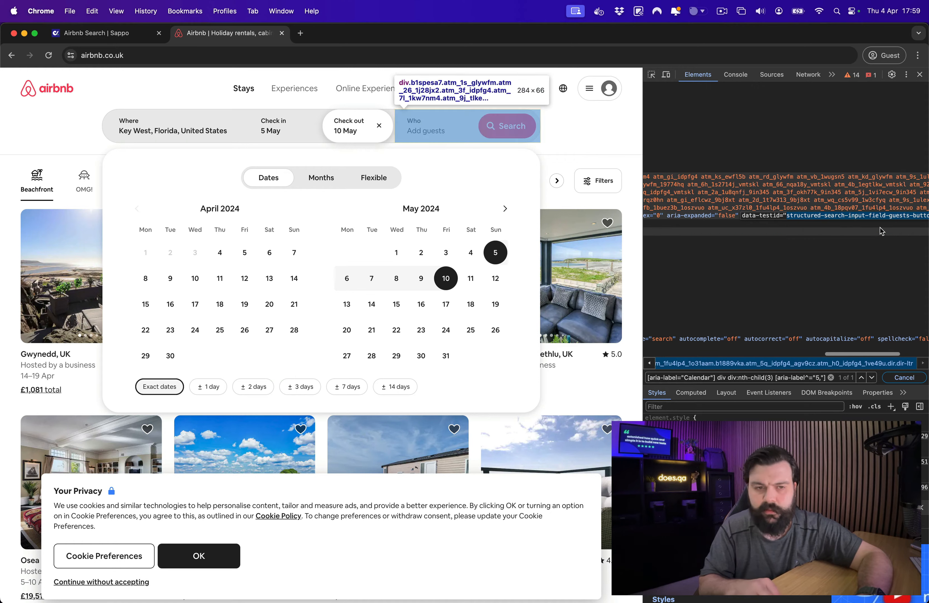
pyautogui.doubleClick(827, 218)
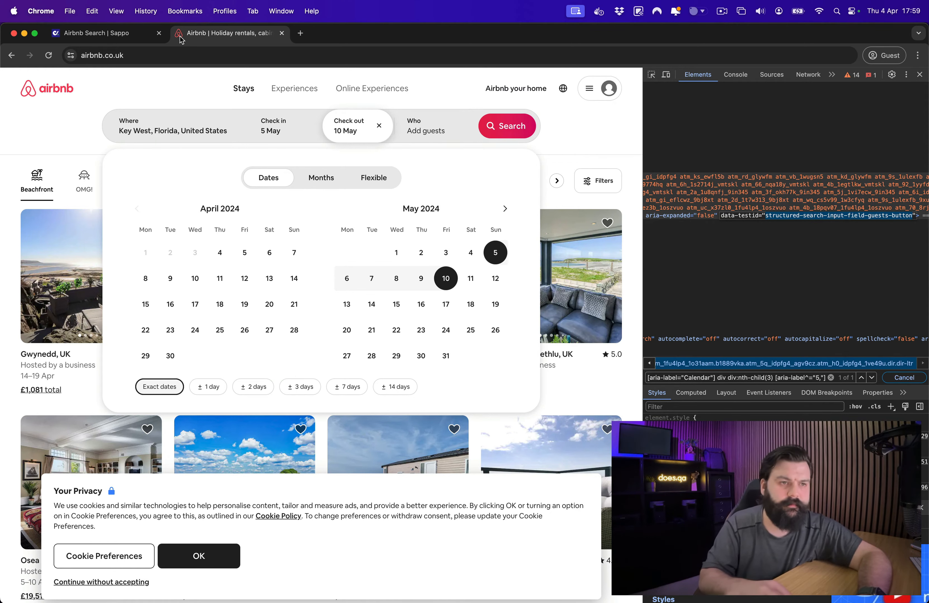
# - Back in the Airbnb Search flow, duplicate the Touch Next Month: 10th node and connect the copy below it
pyautogui.click(117, 34)
pyautogui.click(477, 461)
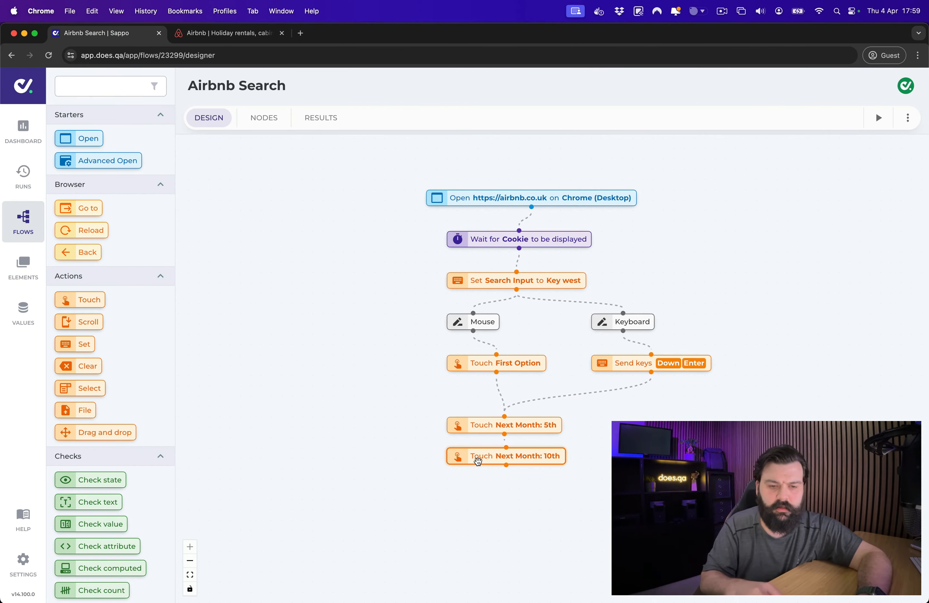
pyautogui.press('super+c')
pyautogui.press('super+v')
pyautogui.moveTo(485, 465); pyautogui.dragTo(506, 478)
# - Create a Test ID element titled Guests with the copied test ID for the lowest Touch node, and save the node
pyautogui.doubleClick(540, 488)
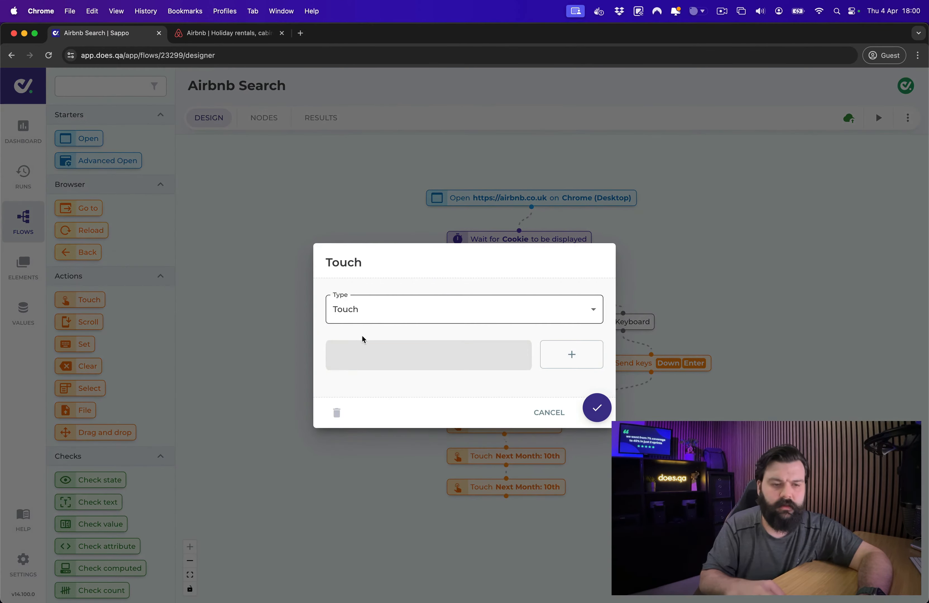
pyautogui.click(569, 352)
pyautogui.click(388, 276)
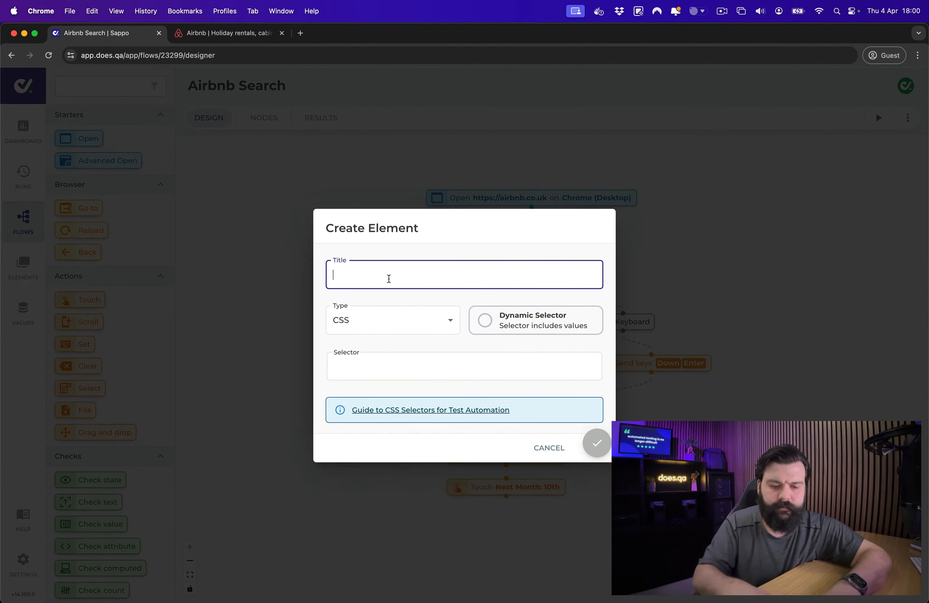
pyautogui.write('Guests')
pyautogui.click(402, 325)
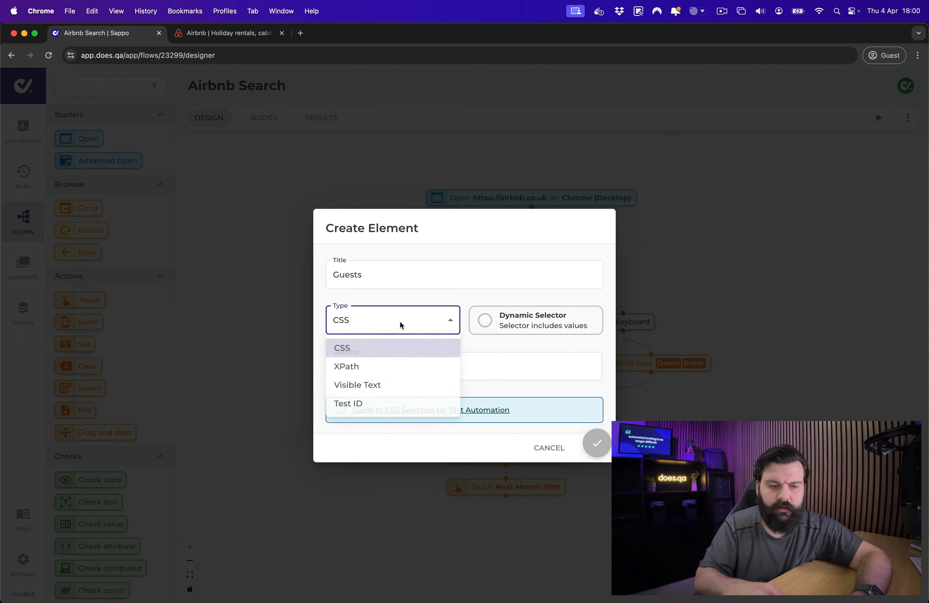
pyautogui.click(392, 401)
pyautogui.click(428, 379)
pyautogui.press('super+v')
pyautogui.click(597, 443)
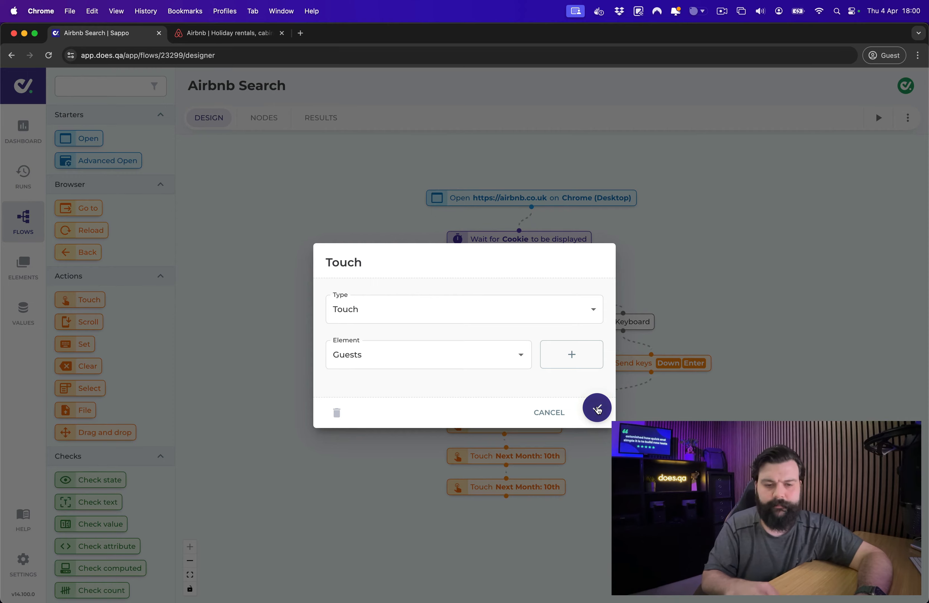
pyautogui.click(598, 409)
# - On the Airbnb page, open the guest picker, inspect the Adults increase control and copy its data-testid, stepper-adults-increase-button
pyautogui.hotkey('ctrl', 'Tab')
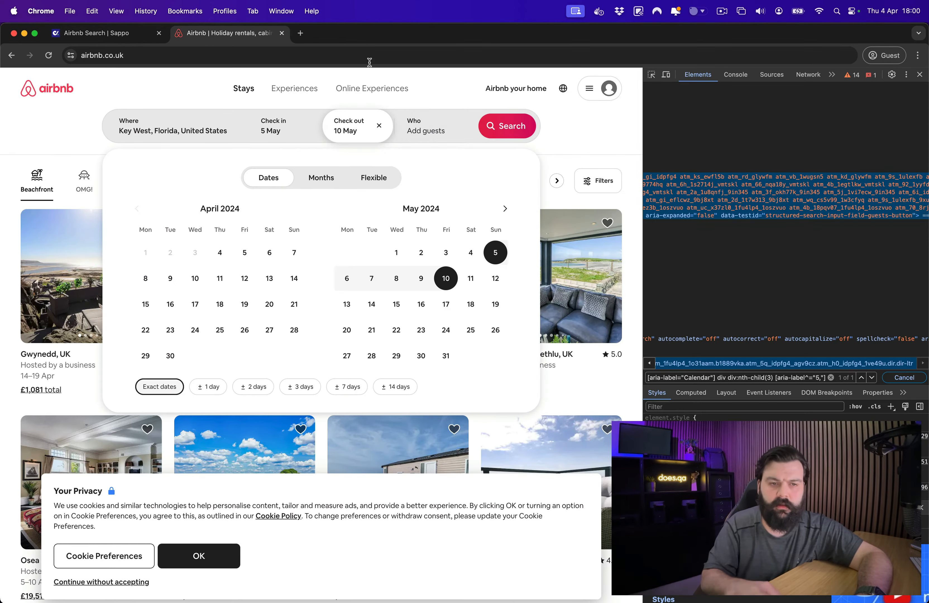
pyautogui.click(426, 129)
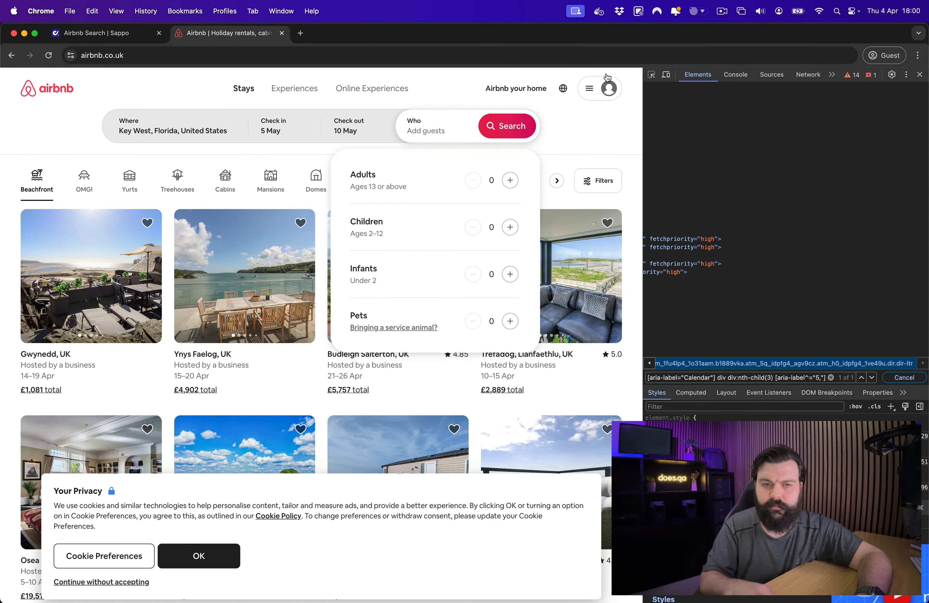
pyautogui.click(651, 75)
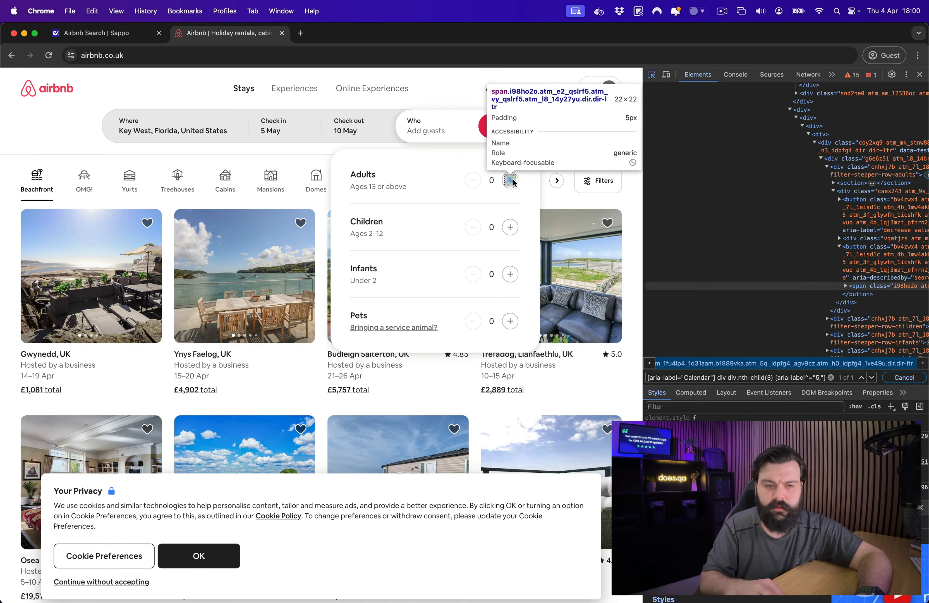
pyautogui.click(512, 178)
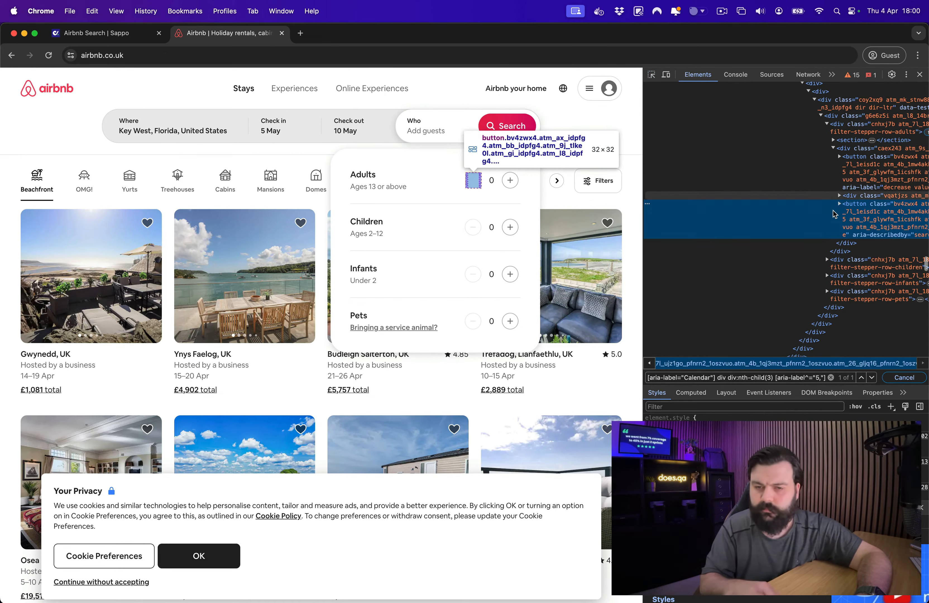
pyautogui.hscroll(2, 852, 219)
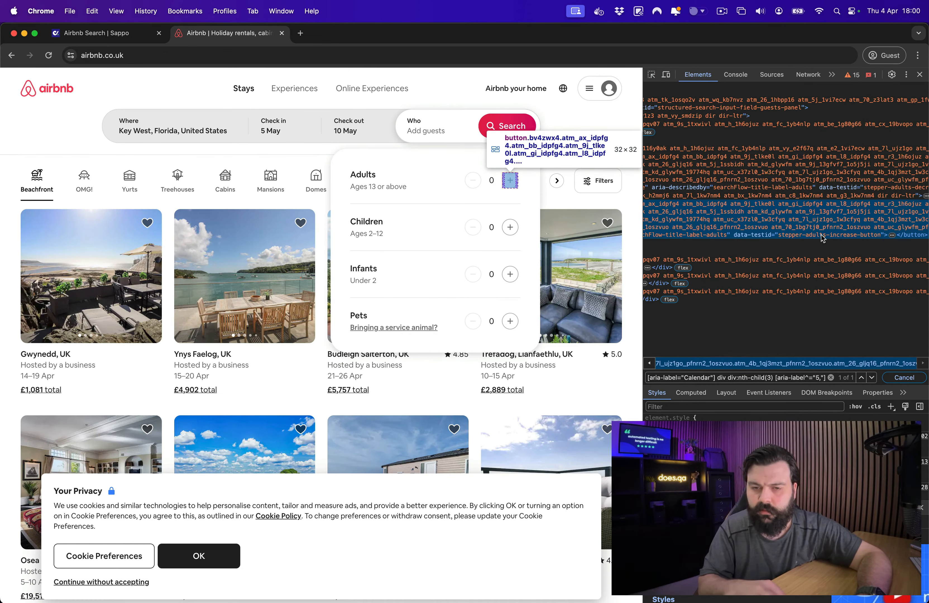
pyautogui.doubleClick(823, 235)
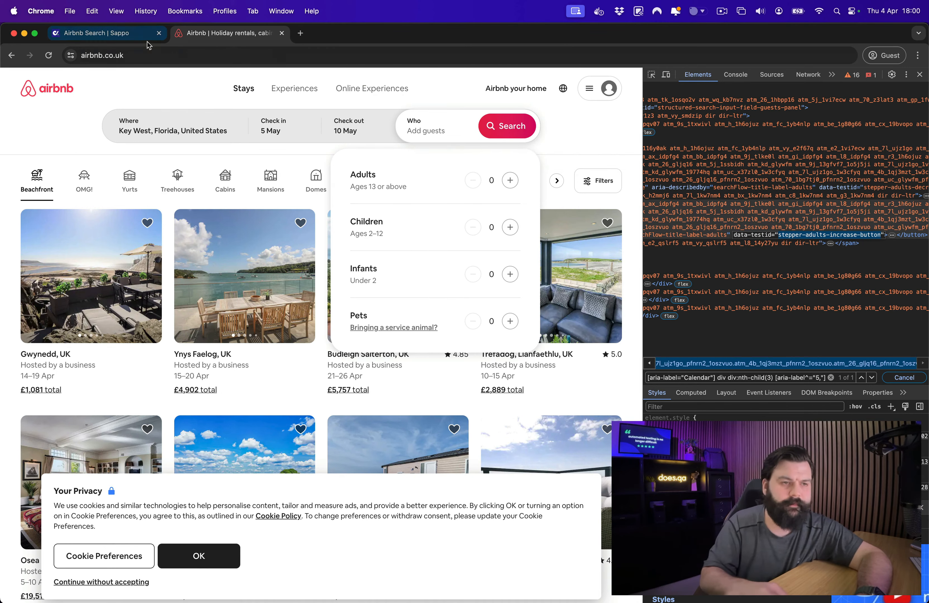
# - Return to the flow, duplicate the Touch Guests node and connect the copy below it
pyautogui.click(148, 38)
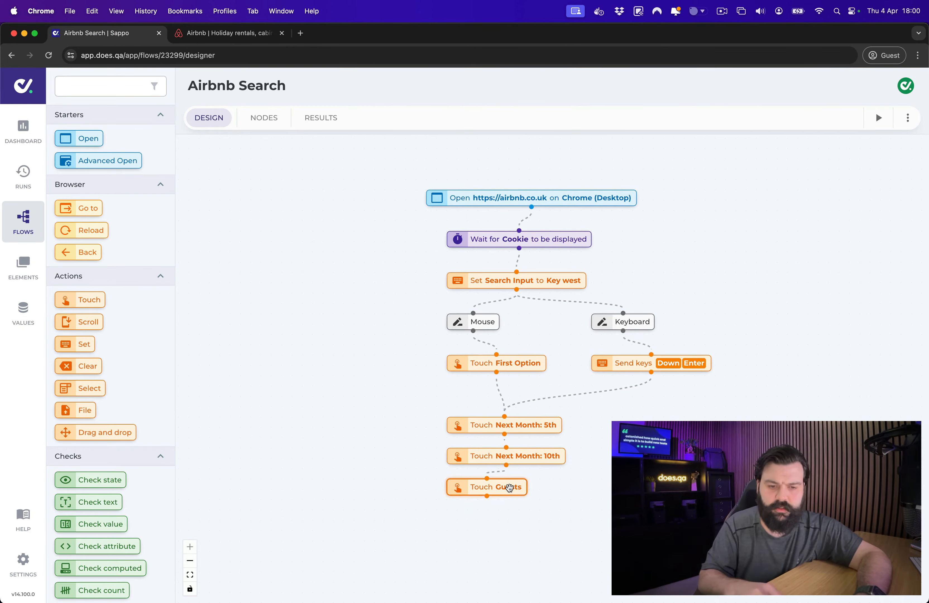
pyautogui.press('super+v')
pyautogui.moveTo(512, 500); pyautogui.dragTo(501, 525)
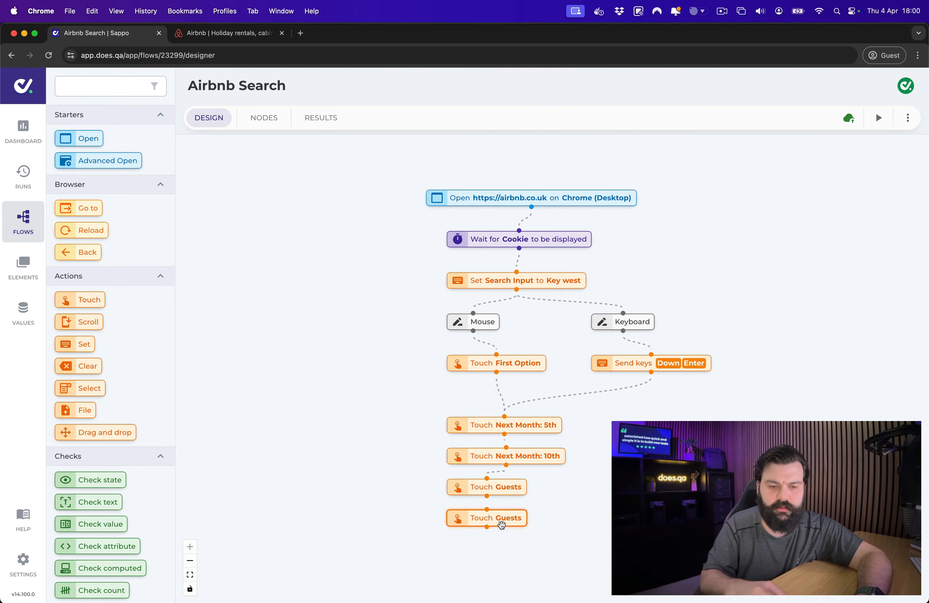
# - Create a Test ID element titled Adults +1 with the copied test ID for the lower Touch Guests node, and save the node
pyautogui.doubleClick(513, 519)
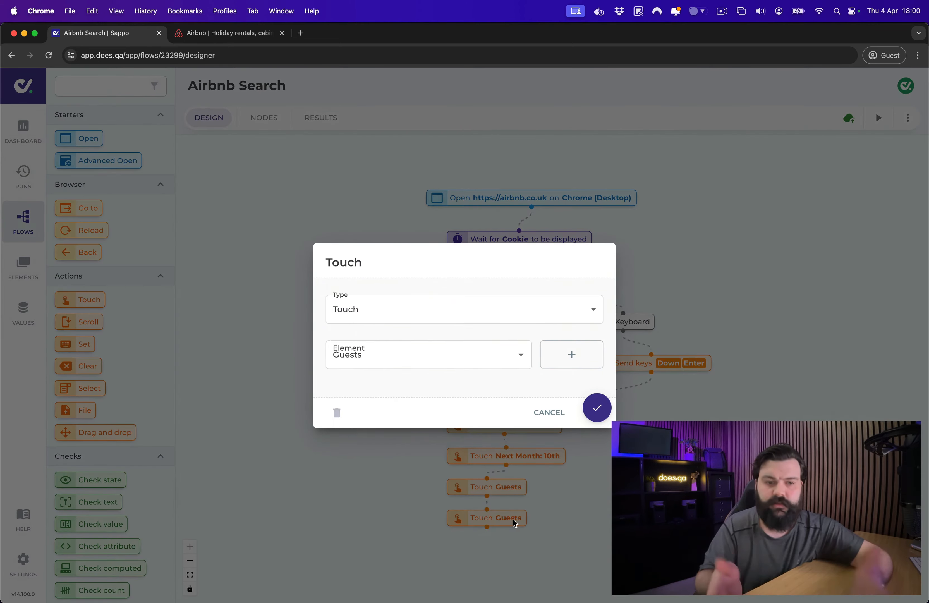
pyautogui.click(556, 355)
pyautogui.write('Adults +1')
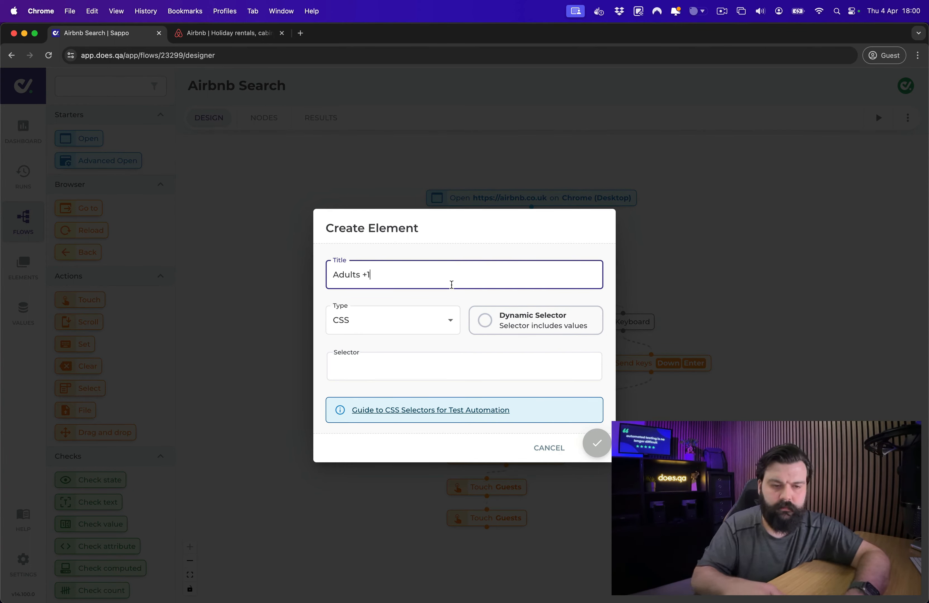
pyautogui.click(421, 376)
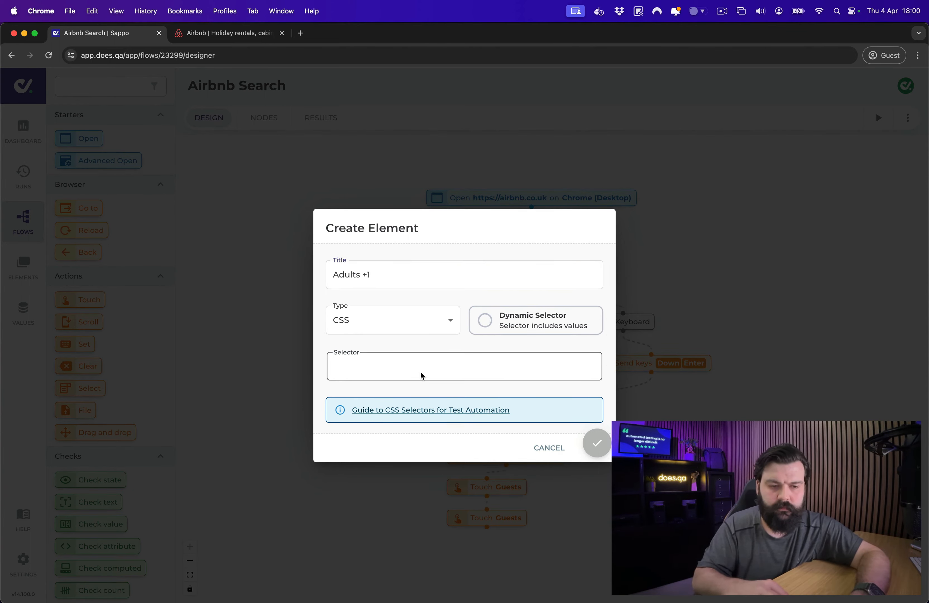
pyautogui.click(402, 328)
pyautogui.click(396, 398)
pyautogui.click(437, 363)
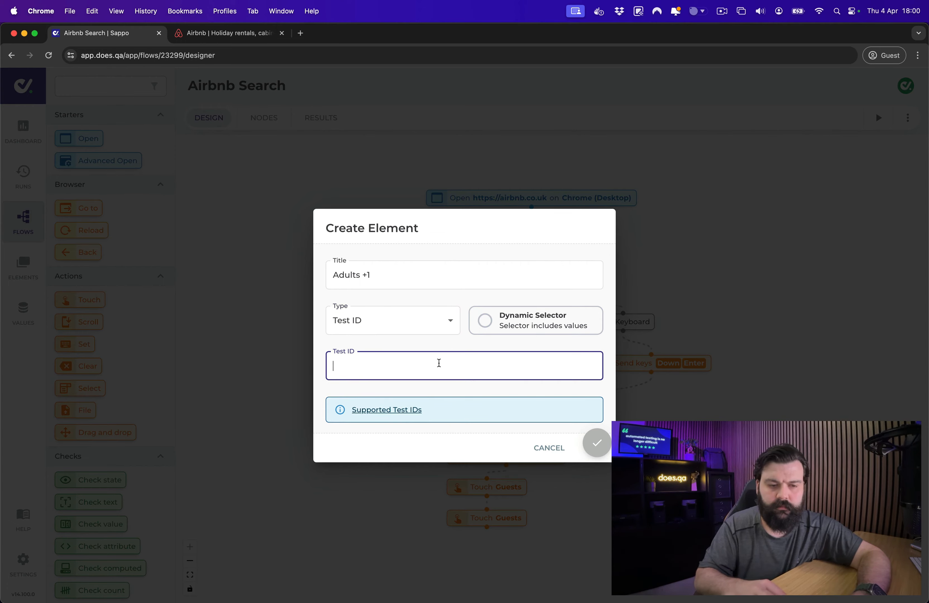
pyautogui.press('super+v')
pyautogui.click(596, 445)
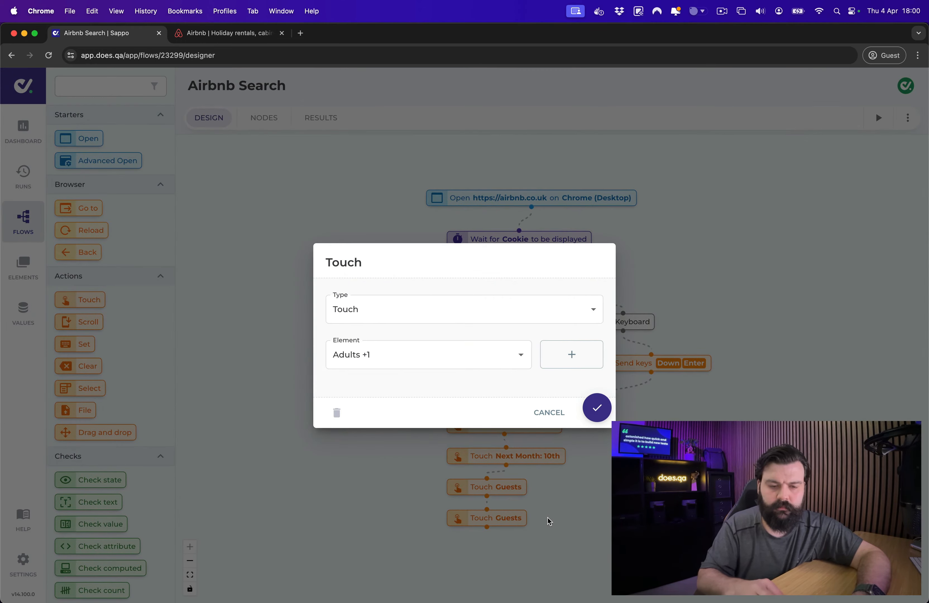
pyautogui.click(601, 417)
# - Duplicate the Touch Adults +1 node and connect the copy directly below the original
pyautogui.scroll(-3, 582, 533)
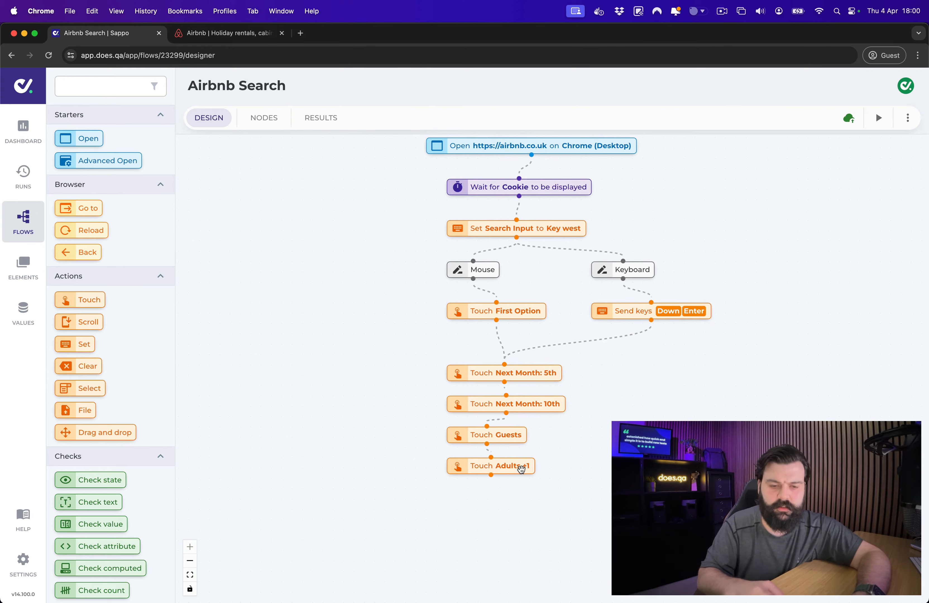
pyautogui.moveTo(515, 464); pyautogui.dragTo(515, 498)
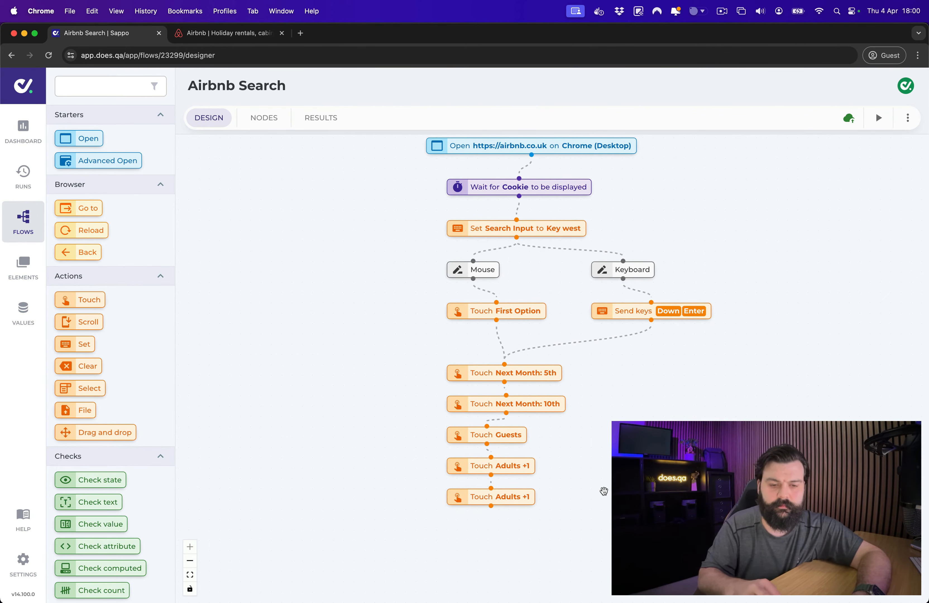
# - On the Airbnb page, set Adults to 2, copy the Search button's data-testid, structured-search-input-search-button, and return to the flow
pyautogui.click(247, 31)
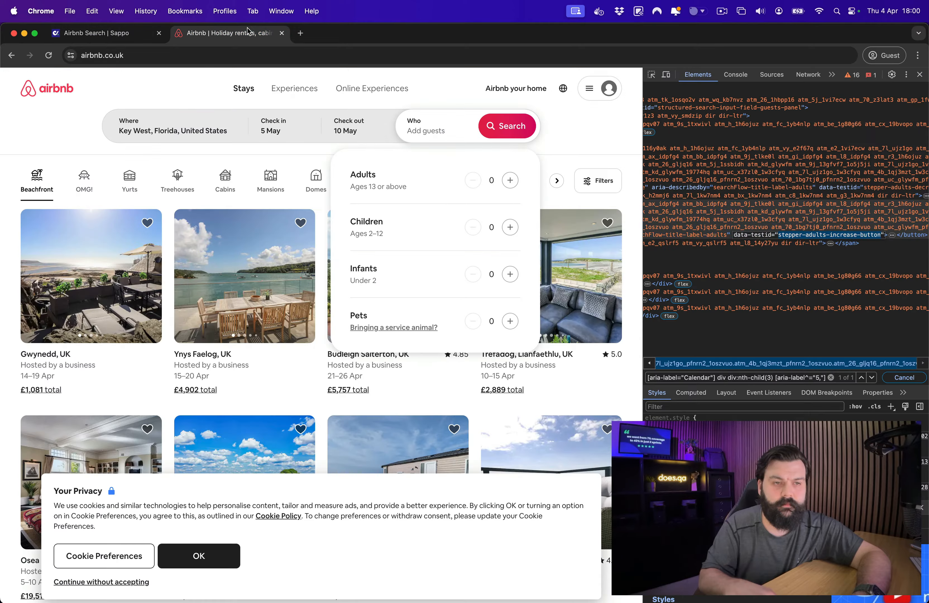
pyautogui.doubleClick(510, 181)
pyautogui.press('super+shift+c')
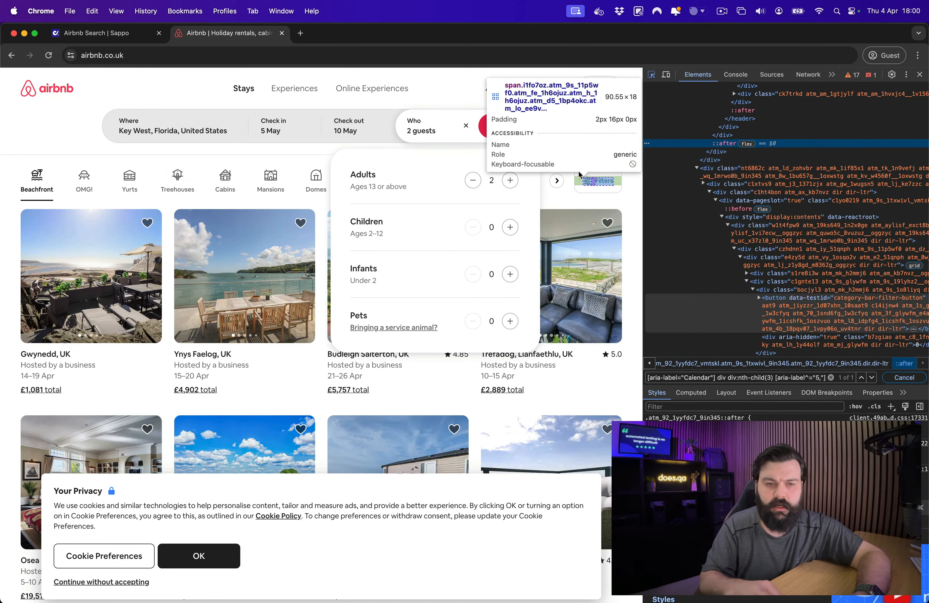
pyautogui.click(511, 129)
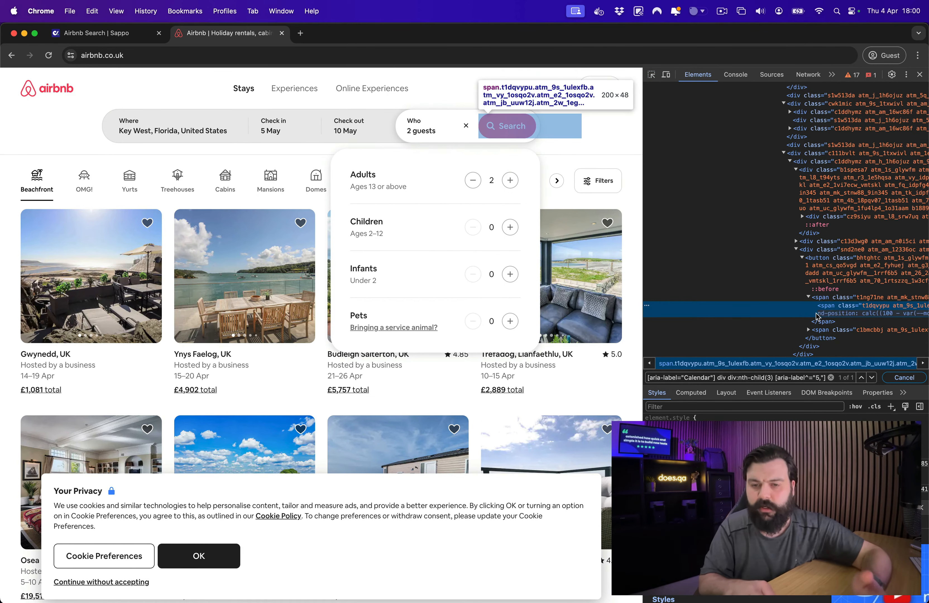
pyautogui.hscroll(5, 841, 298)
pyautogui.click(862, 280)
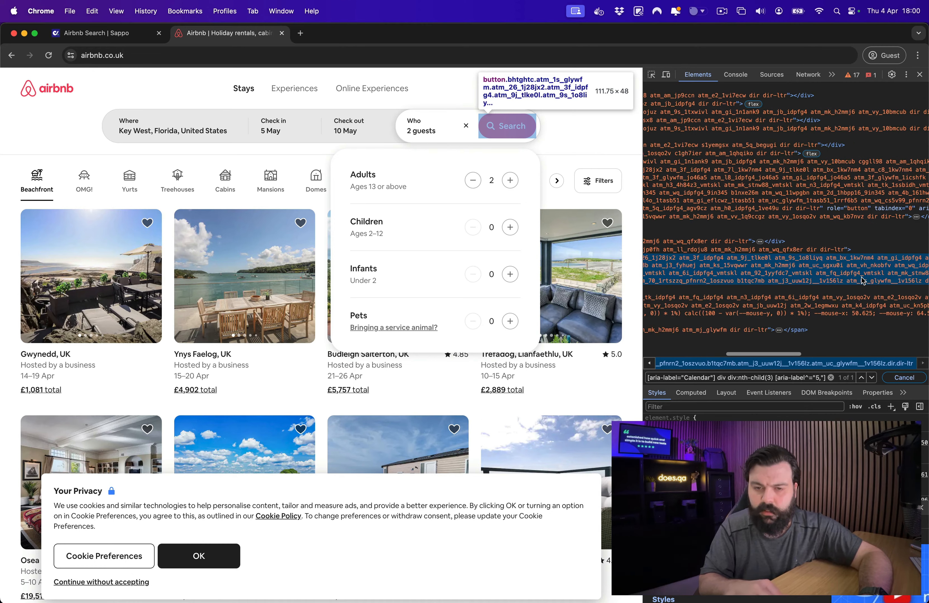
pyautogui.hscroll(4, 862, 280)
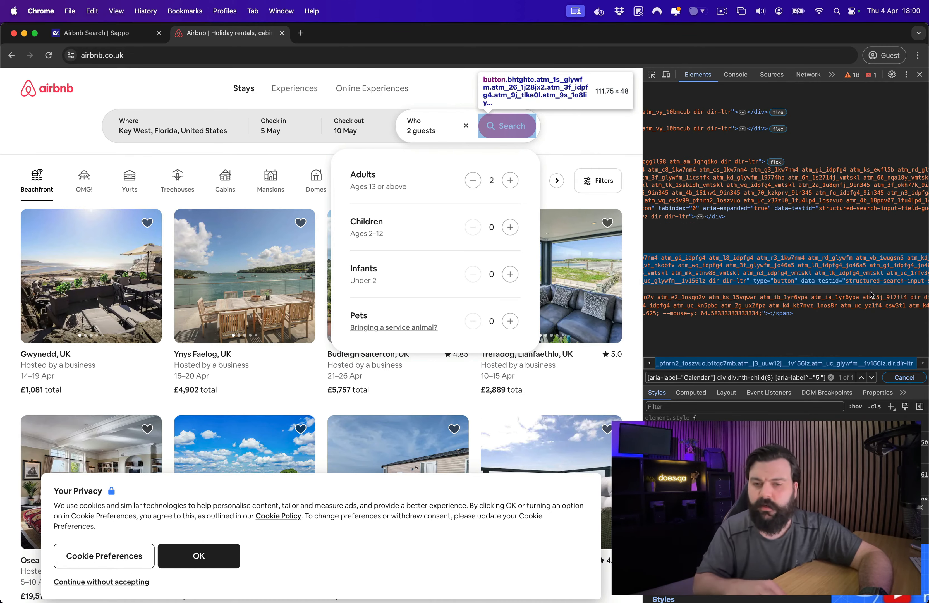
pyautogui.hscroll(3, 866, 288)
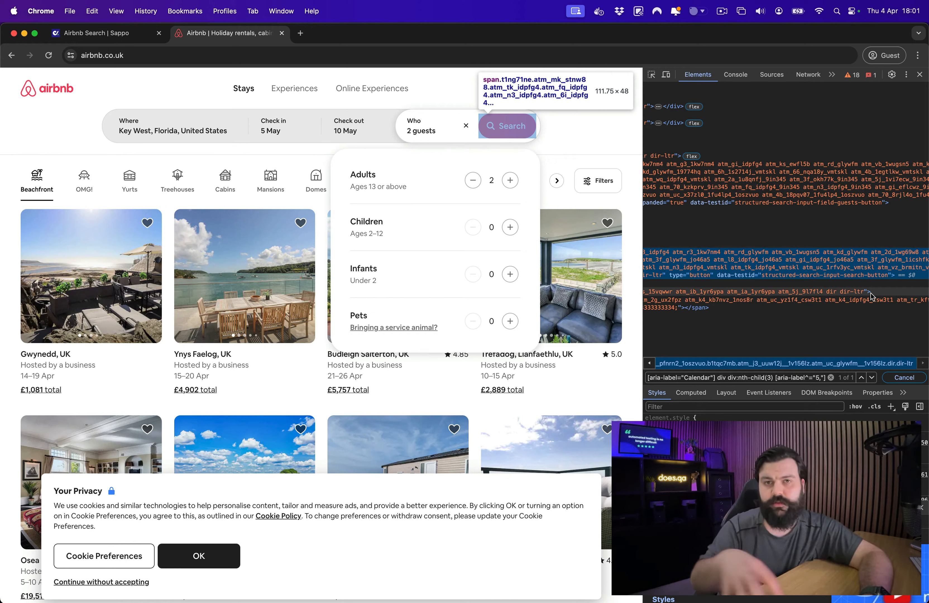
pyautogui.doubleClick(841, 275)
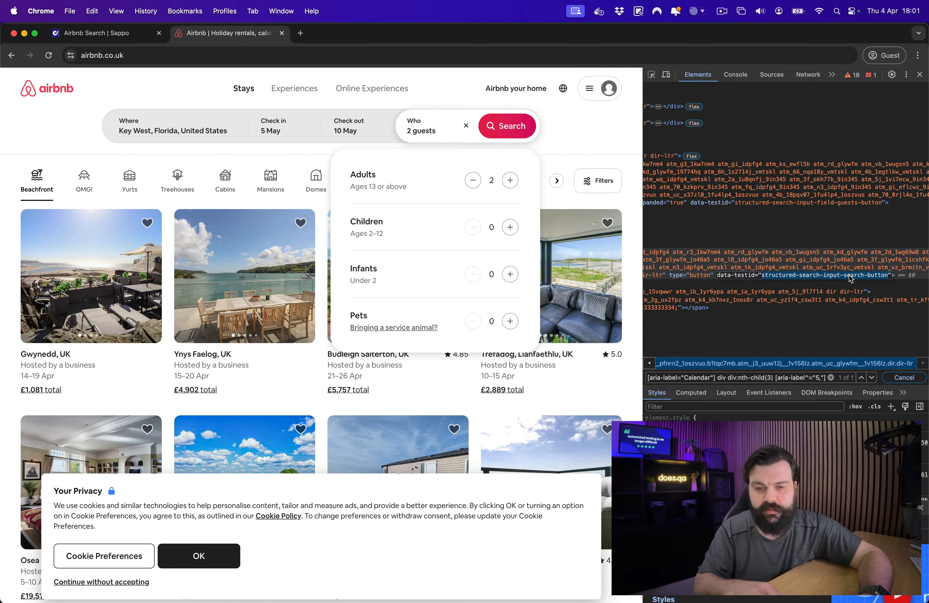
pyautogui.click(146, 34)
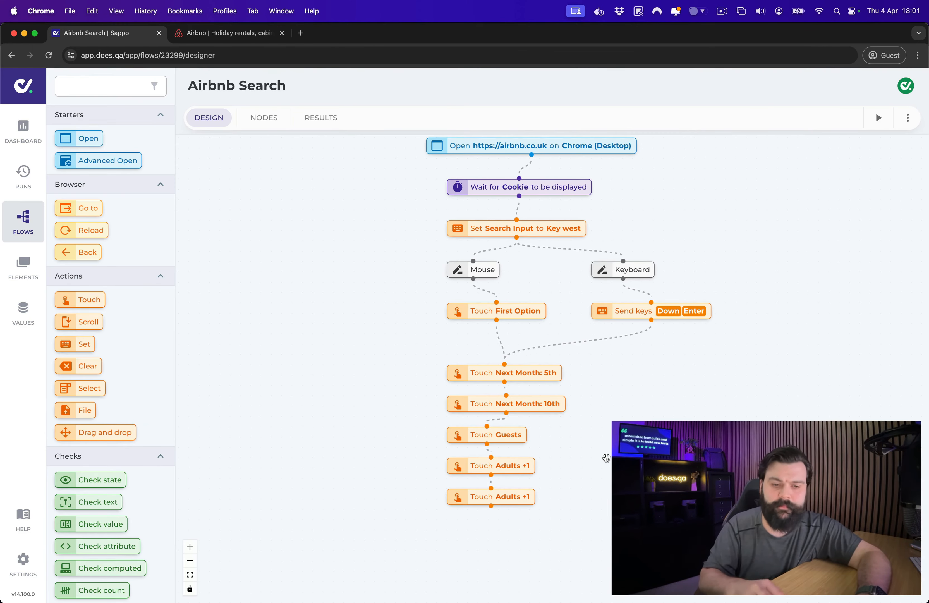
# - Duplicate the lower Touch Adults +1 node and place the copy directly beneath it
pyautogui.click(513, 503)
pyautogui.press('super+v')
pyautogui.moveTo(523, 506); pyautogui.dragTo(514, 526)
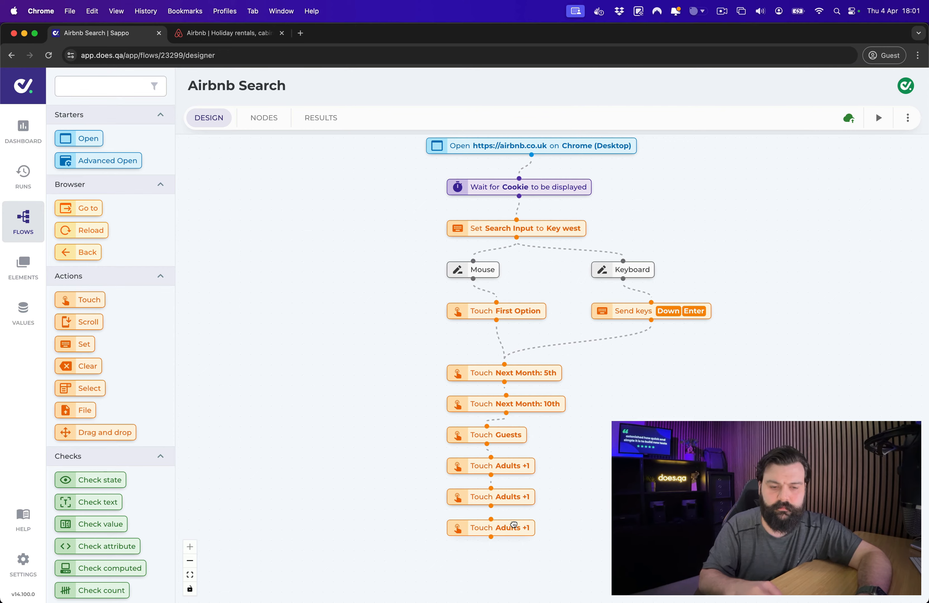
# - Create a Test ID element titled Search Button with test ID structured-search-input-search-button for the lowest Touch node, and save the node
pyautogui.click(513, 527)
pyautogui.doubleClick(514, 528)
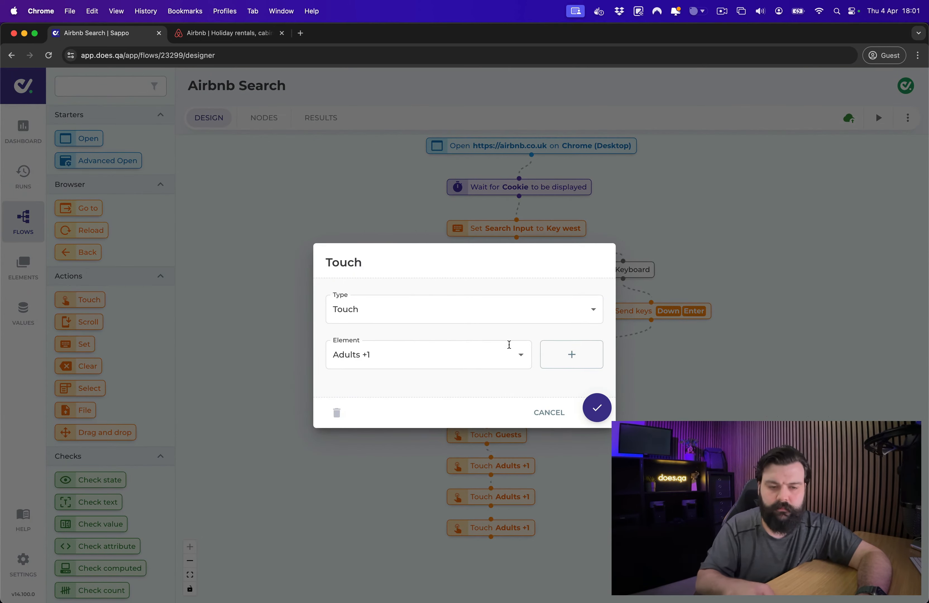
pyautogui.click(567, 360)
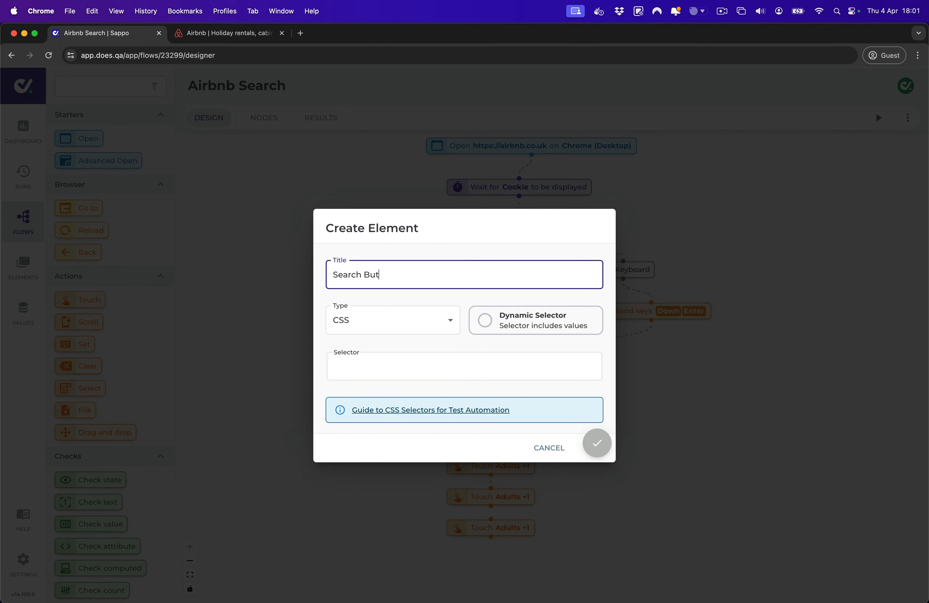
pyautogui.click(392, 365)
pyautogui.click(392, 332)
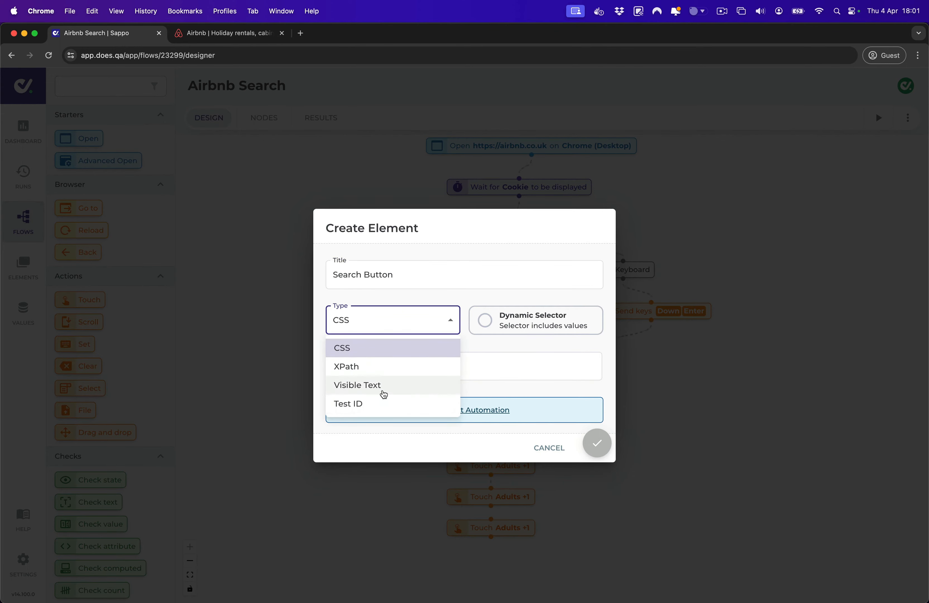
pyautogui.click(384, 408)
pyautogui.press('super+v')
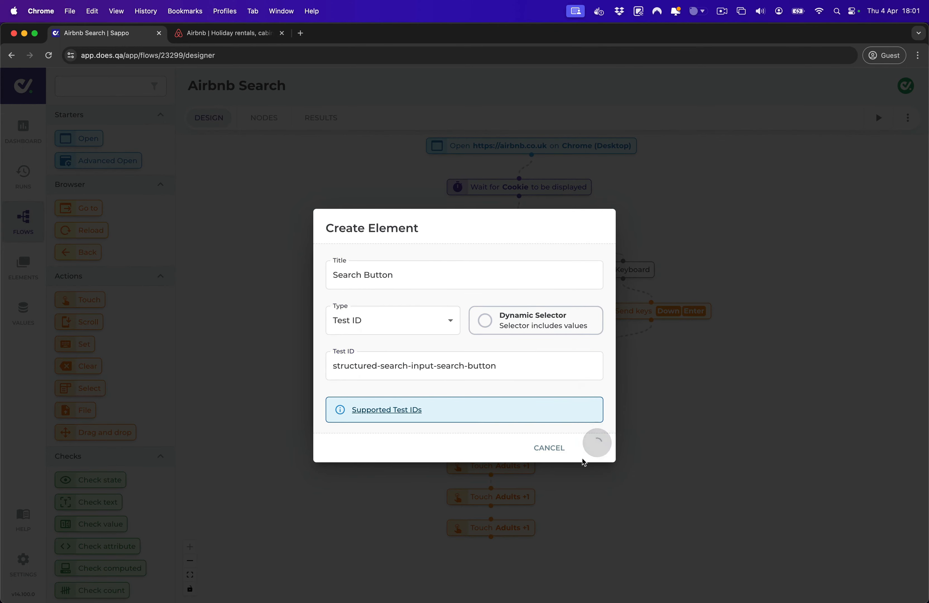
pyautogui.click(595, 443)
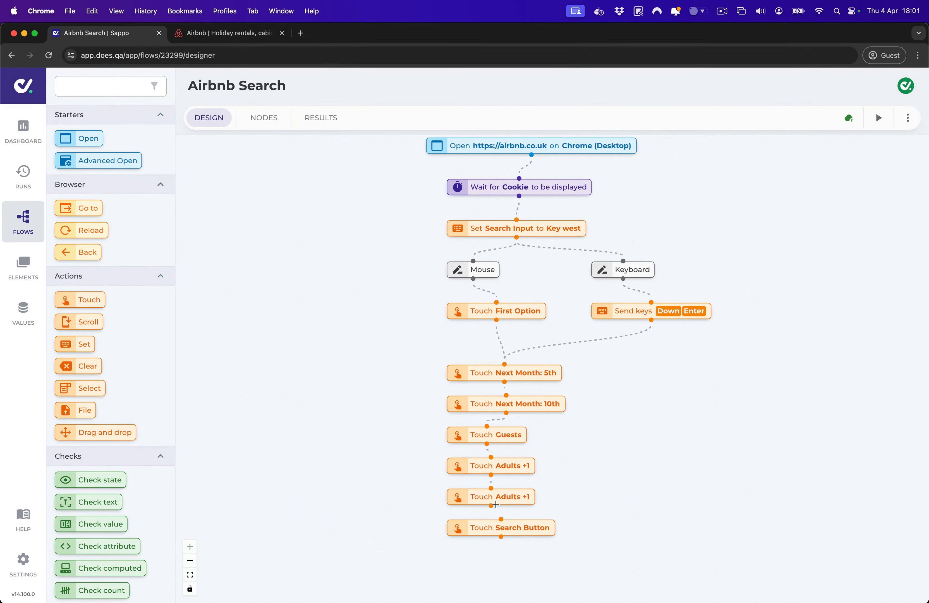
# - Run the search on the Airbnb page and inspect the Key West part of the results page's search bar
pyautogui.click(249, 34)
pyautogui.click(508, 131)
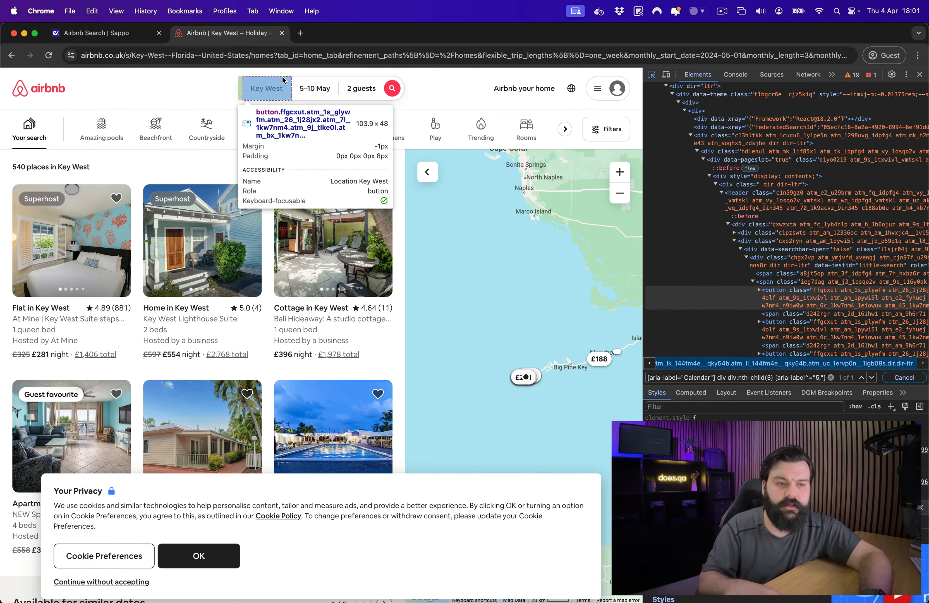
pyautogui.click(270, 88)
# - Copy the search bar container's data-testid, little-search, and return to the flow
pyautogui.click(783, 203)
pyautogui.click(798, 183)
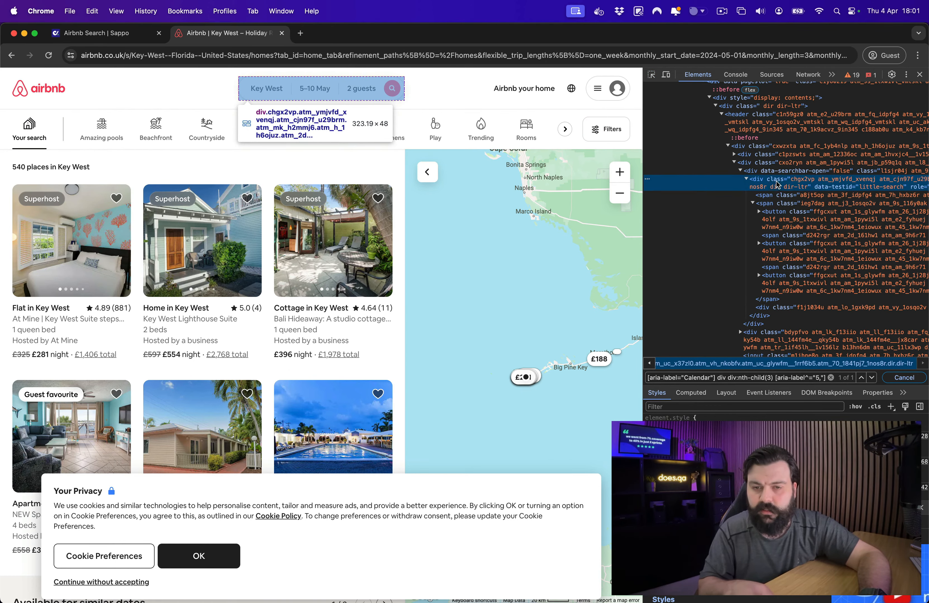
pyautogui.hscroll(2, 860, 190)
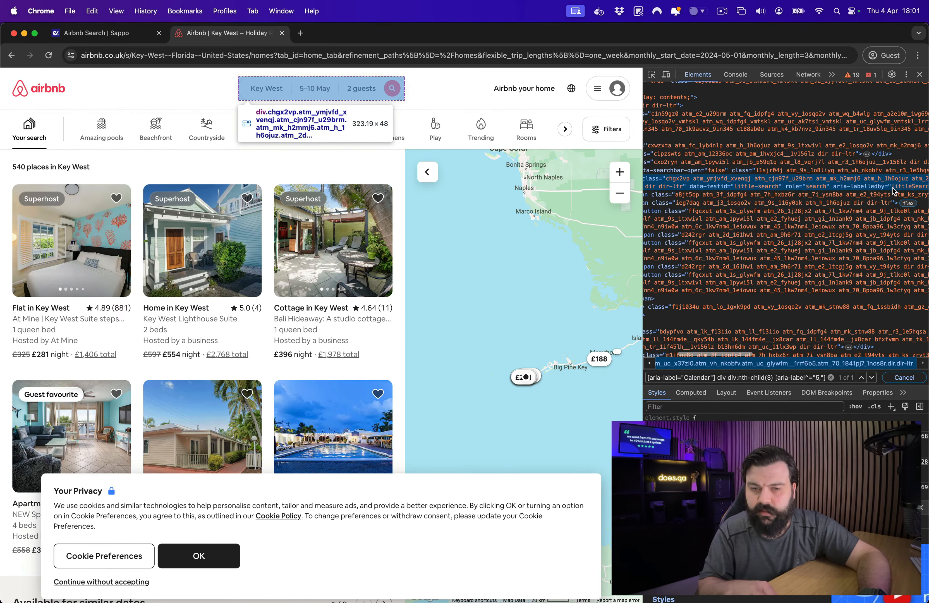
pyautogui.doubleClick(756, 189)
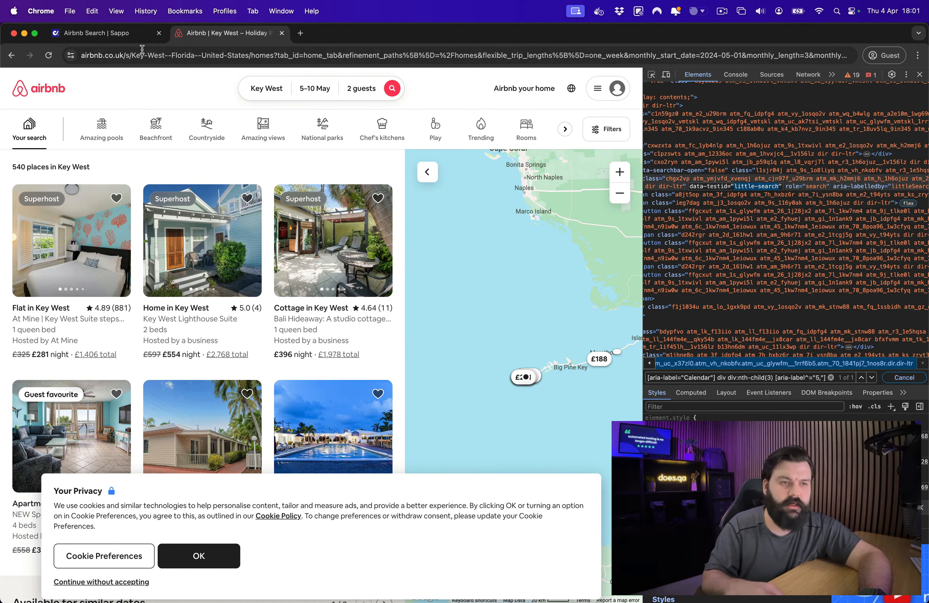
pyautogui.click(120, 39)
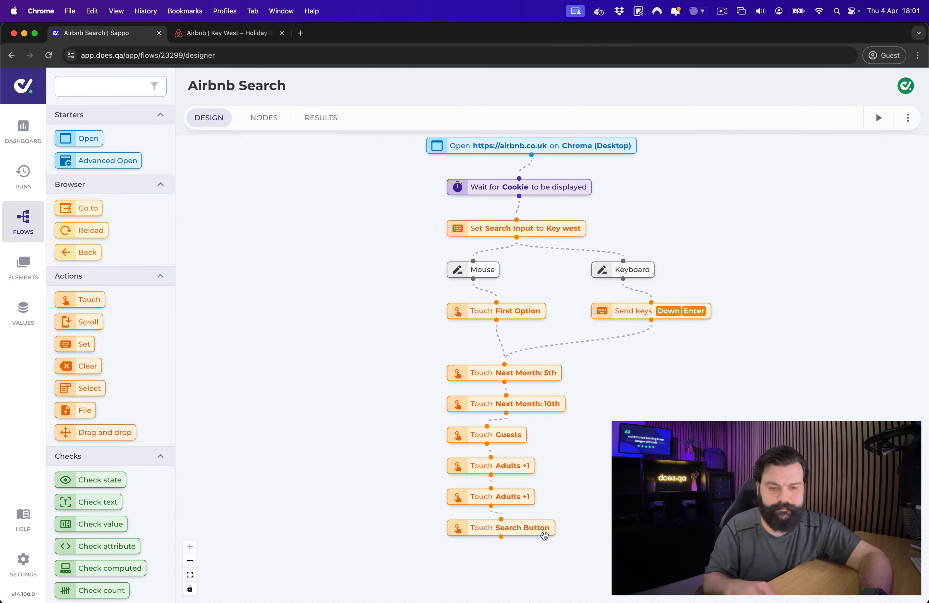
# - Add a Wait for node connected directly below the Touch Search Button node
pyautogui.scroll(-10, 117, 483)
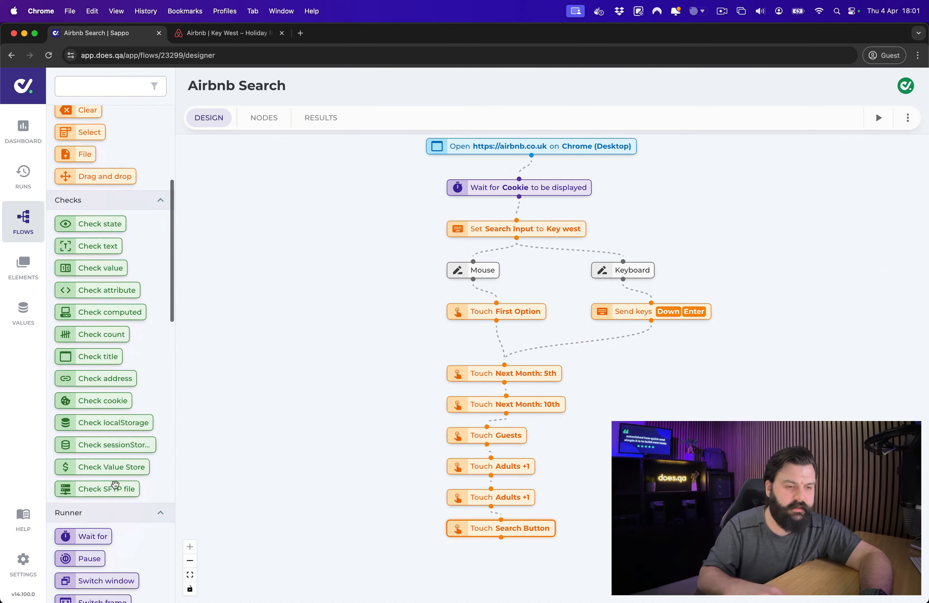
pyautogui.scroll(-2, 115, 484)
pyautogui.moveTo(89, 252); pyautogui.dragTo(516, 564)
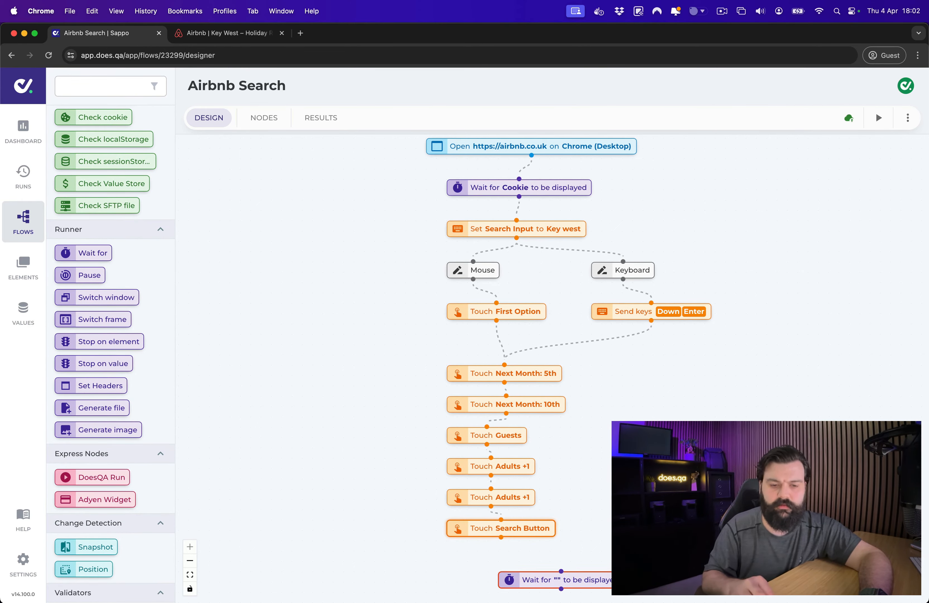
pyautogui.scroll(-5, 609, 435)
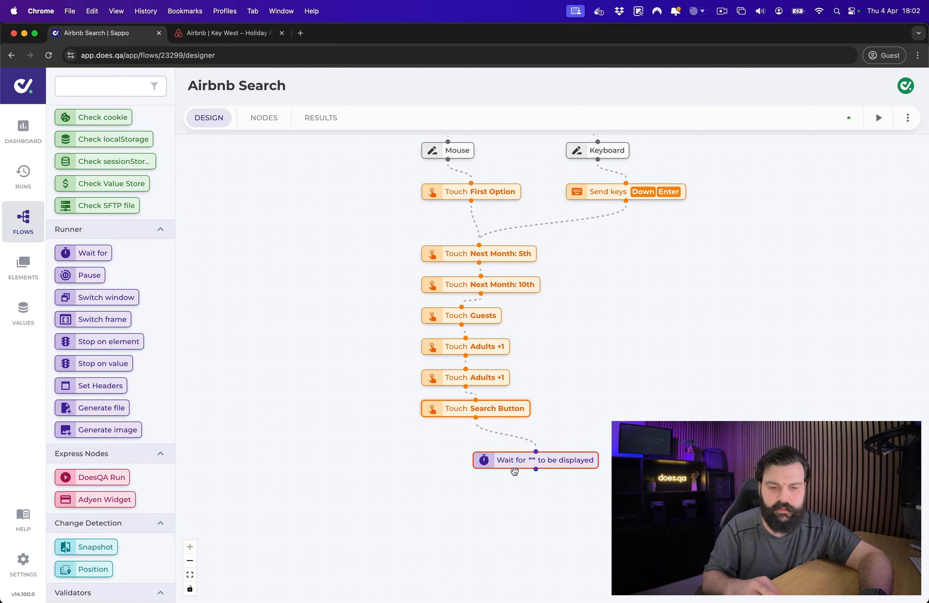
pyautogui.moveTo(499, 459); pyautogui.dragTo(445, 439)
# - Create a Test ID element titled Little Search with test ID little-search for the Wait for node, and save the node
pyautogui.doubleClick(445, 440)
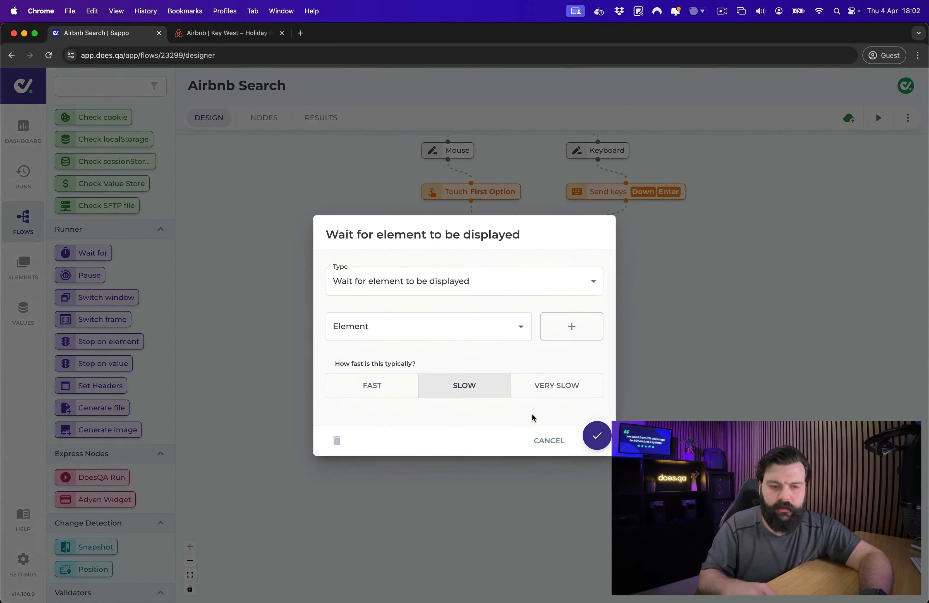
pyautogui.click(556, 331)
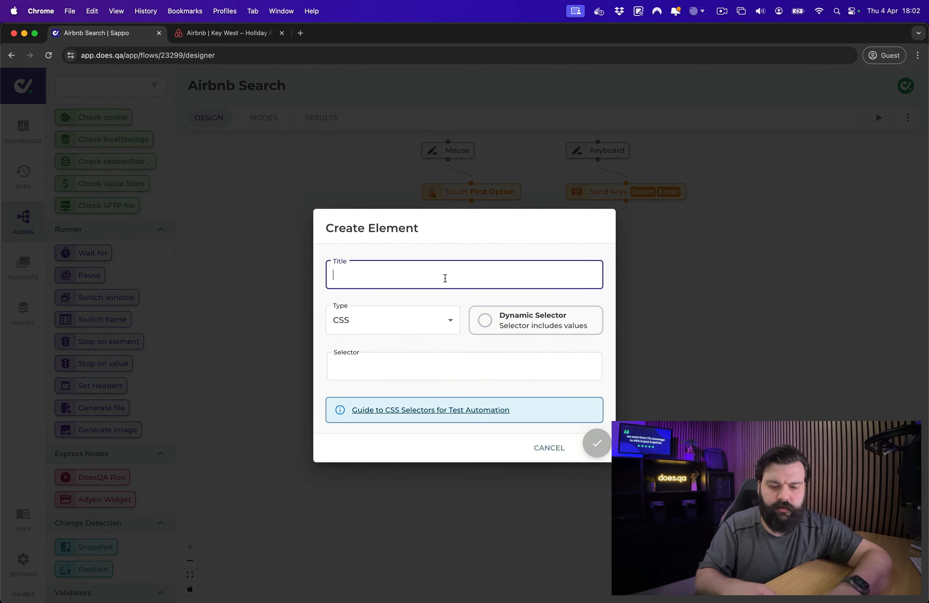
pyautogui.write('Litt')
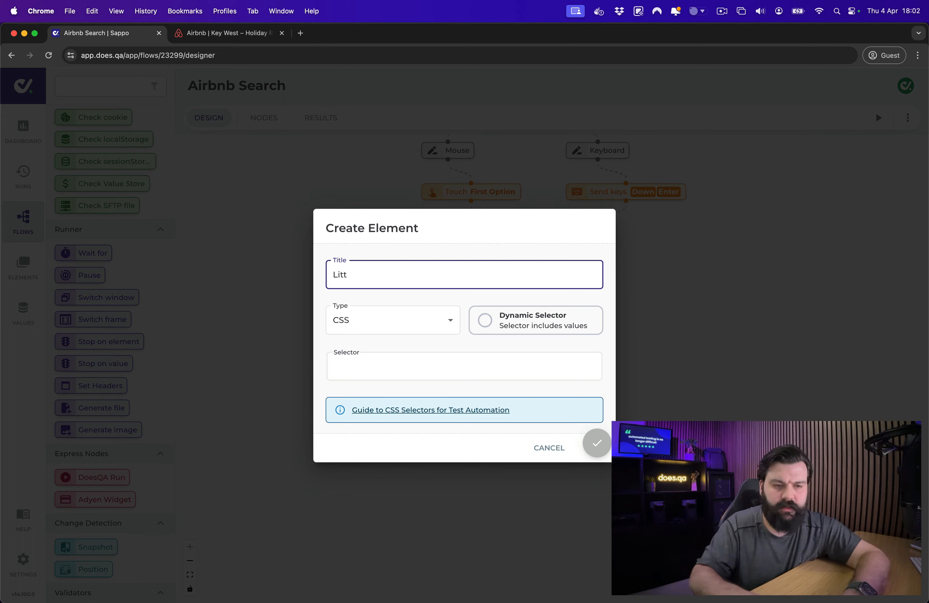
pyautogui.write('le Search')
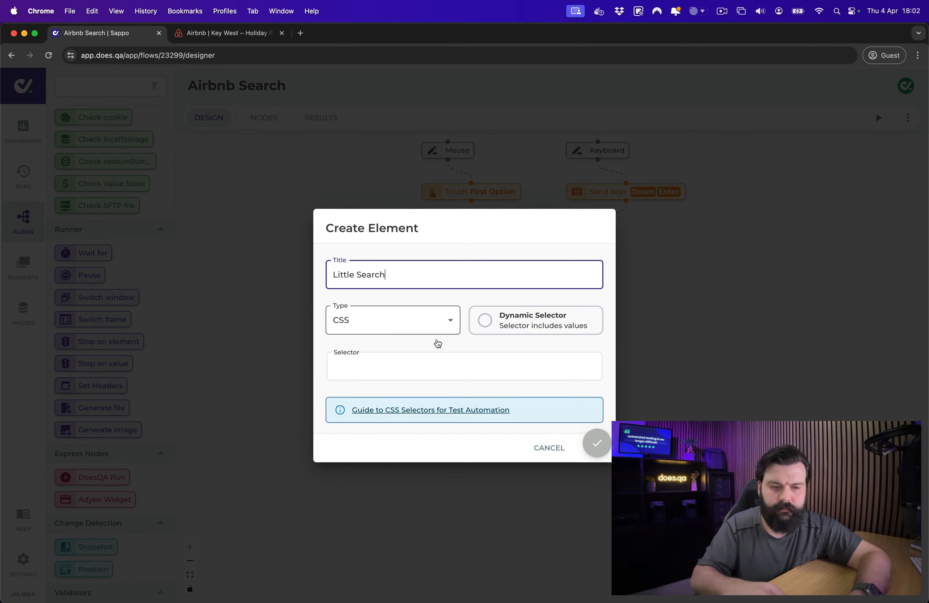
pyautogui.click(394, 319)
pyautogui.click(385, 403)
pyautogui.click(444, 376)
pyautogui.write('little-search')
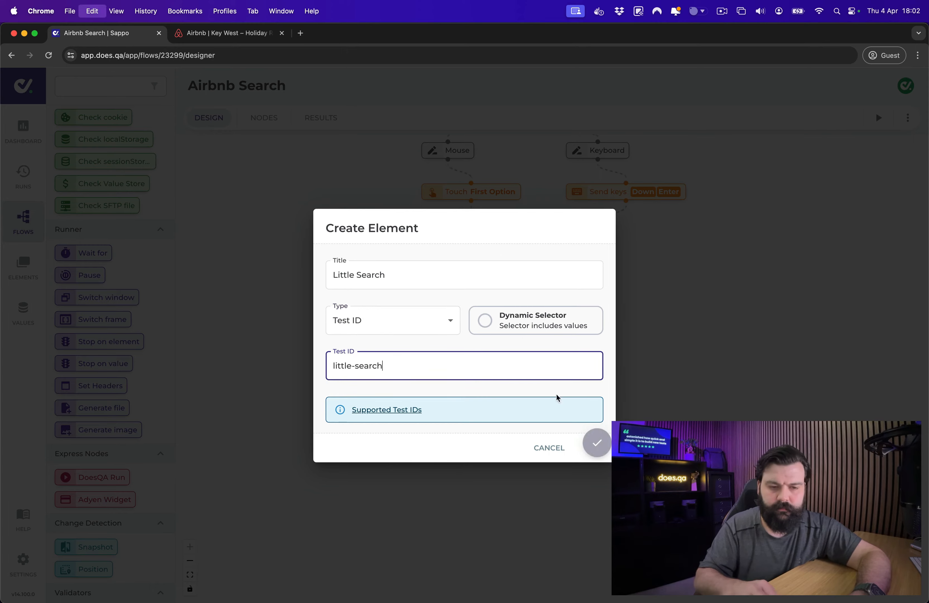
pyautogui.click(597, 443)
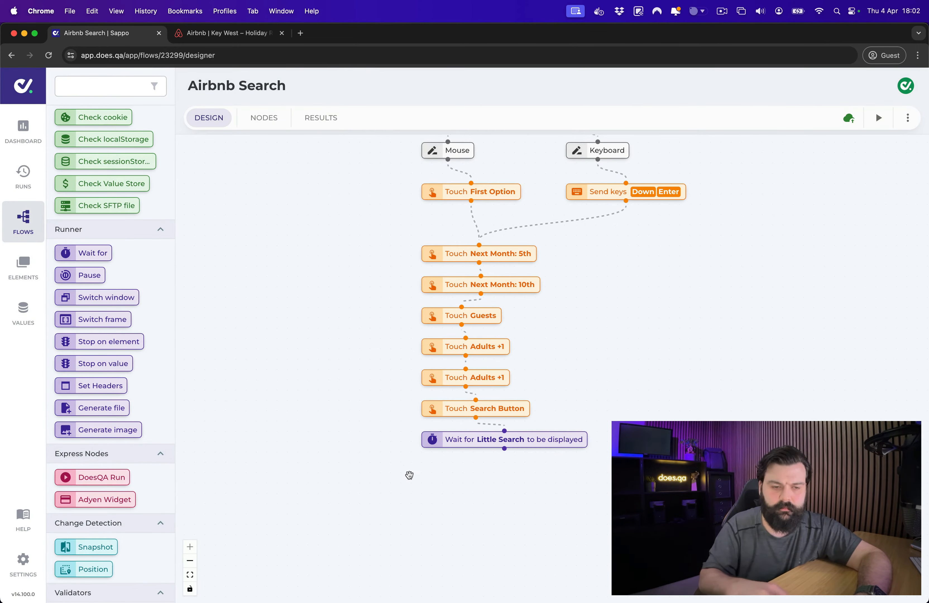
# - Connect a Check address node below the Wait for node, and copy /s/Key-West--Florida--United-States/ from the Airbnb results URL
pyautogui.scroll(8, 97, 230)
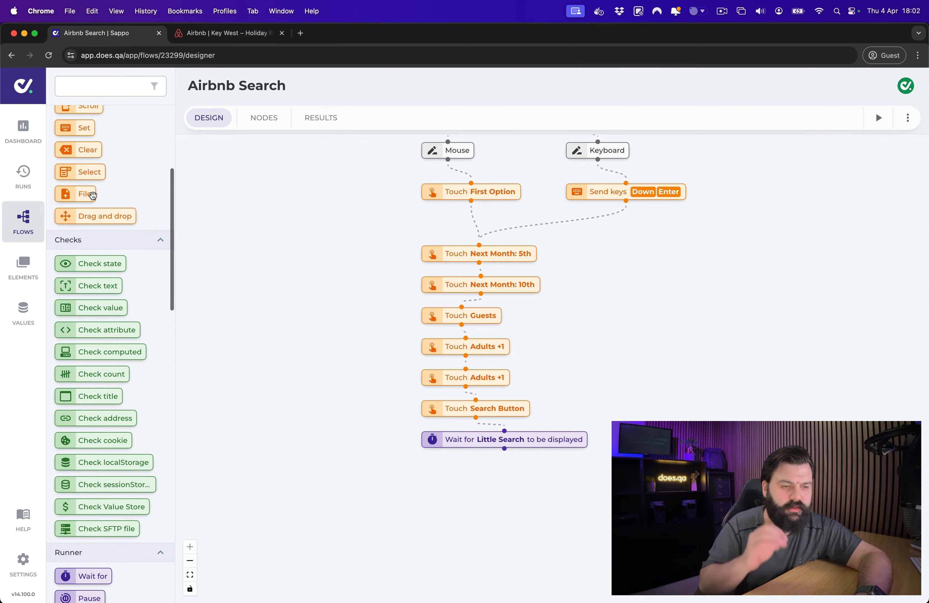
pyautogui.moveTo(101, 429); pyautogui.dragTo(452, 485)
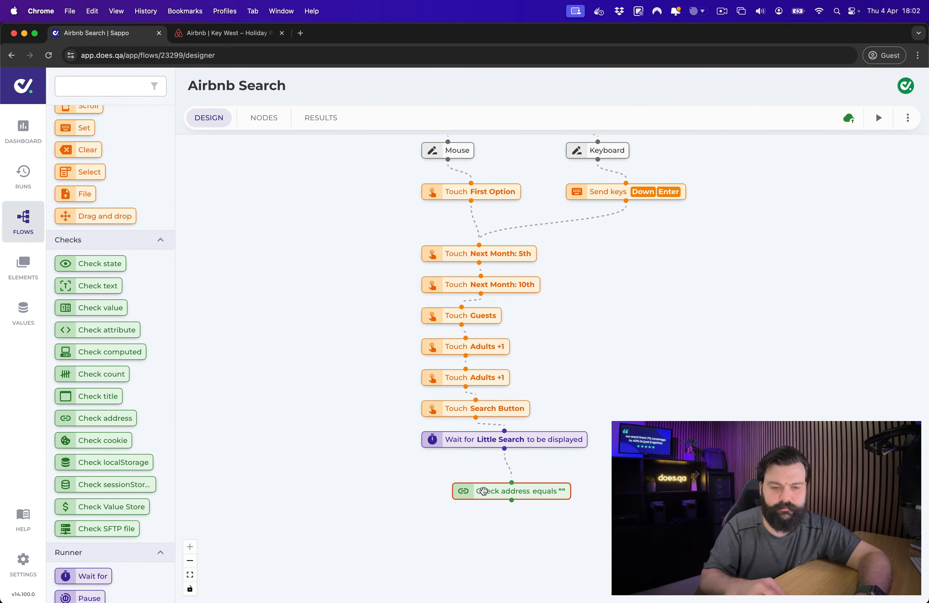
pyautogui.click(227, 34)
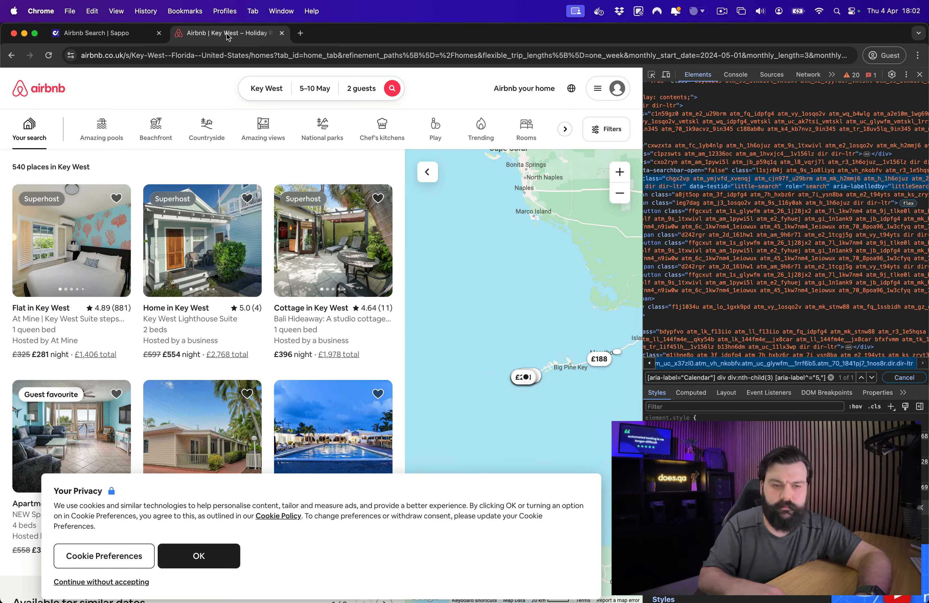
pyautogui.doubleClick(154, 58)
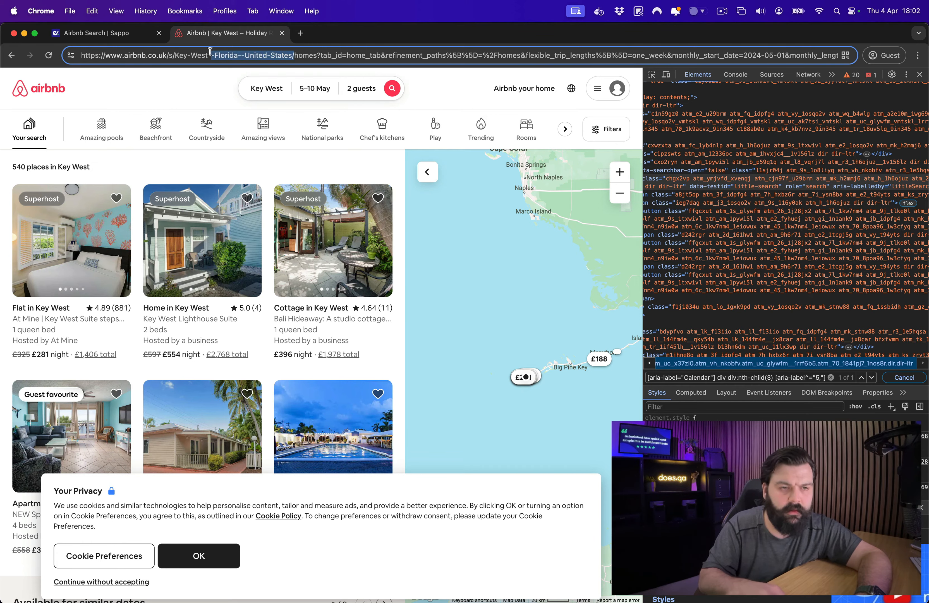
pyautogui.click(125, 35)
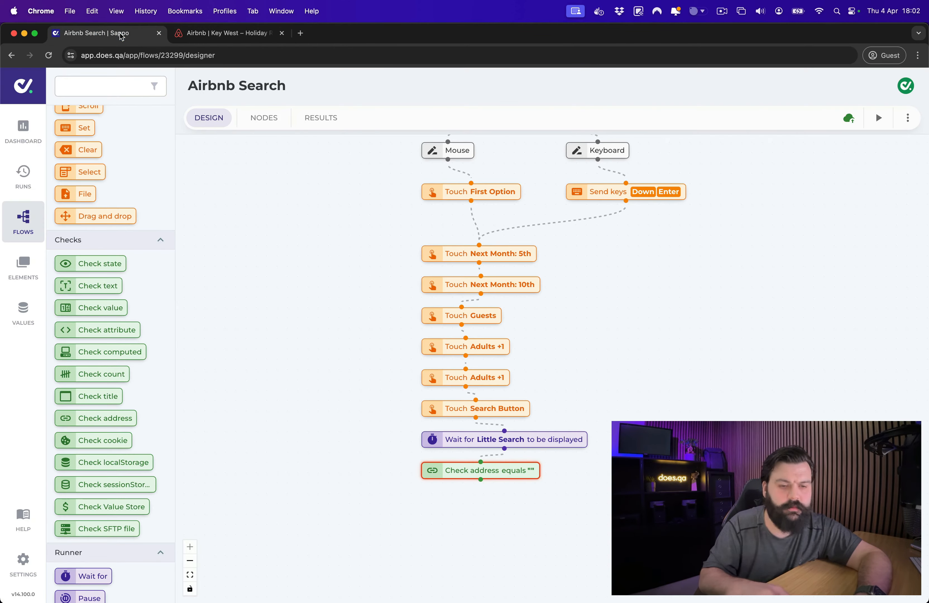
# - Set the Check address node to Contains with value /s/Key-West--Florida--United-States/ and save it
pyautogui.click(462, 469)
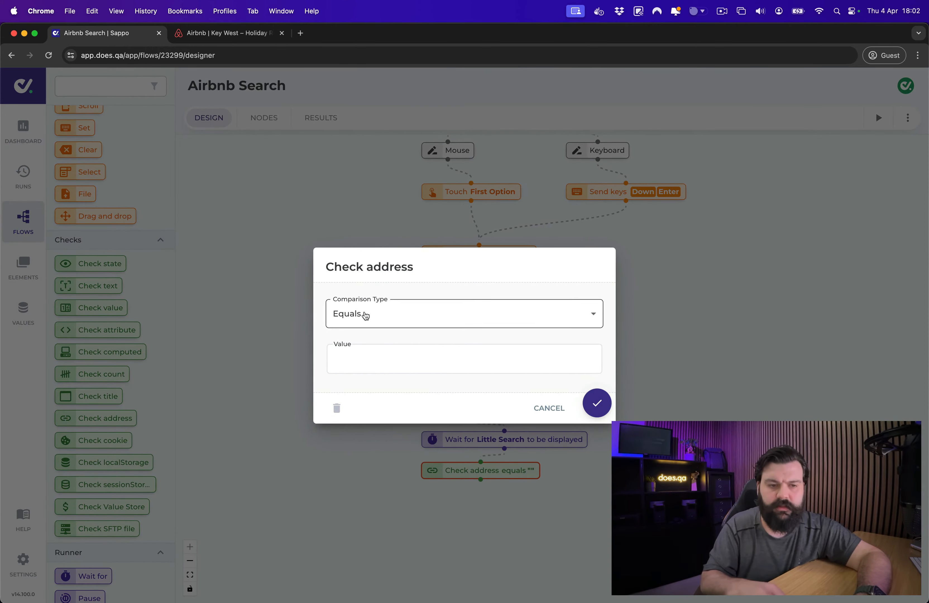
pyautogui.click(416, 320)
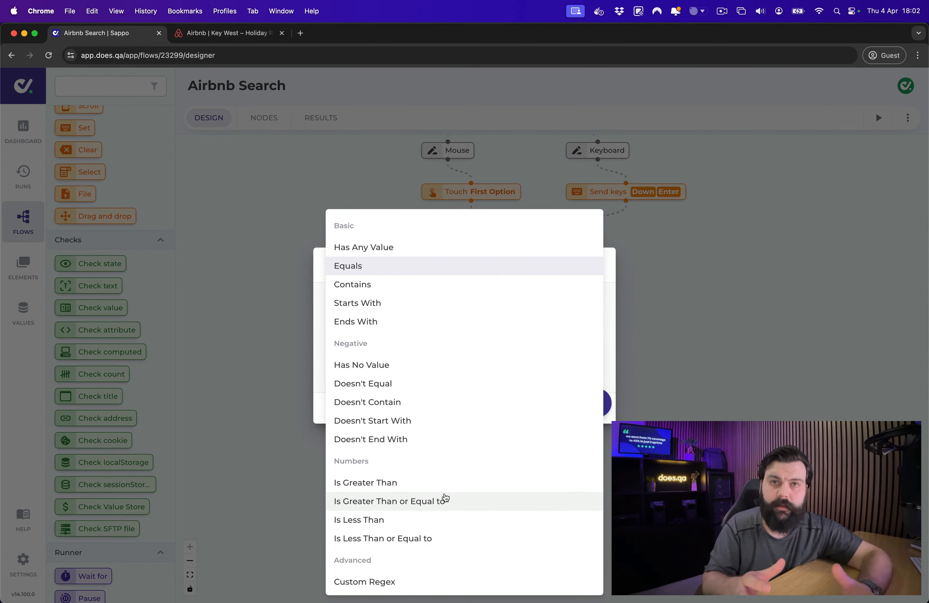
pyautogui.click(403, 285)
pyautogui.click(381, 357)
pyautogui.write('/s/Key-West--Florida--United-States/')
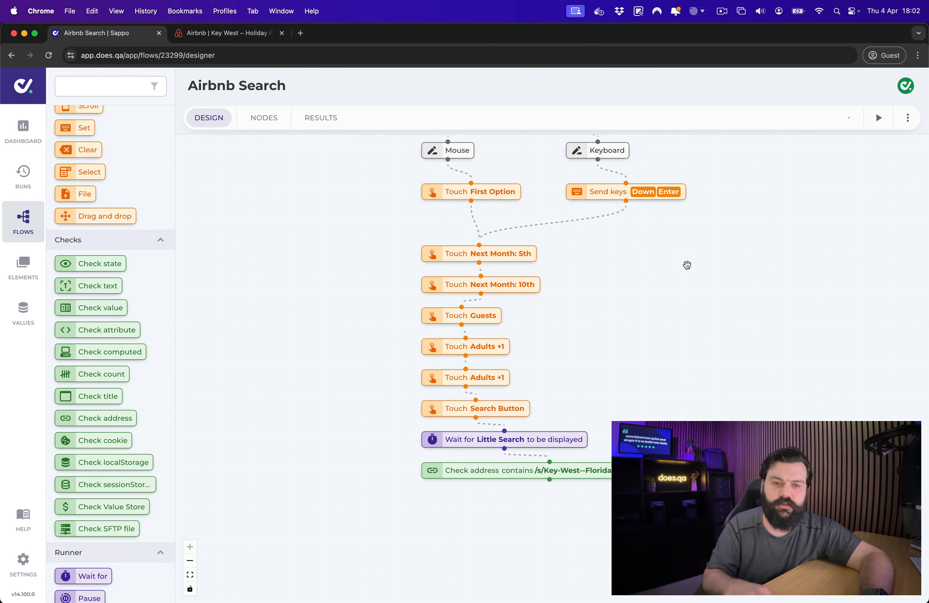
pyautogui.moveTo(688, 262); pyautogui.dragTo(657, 252)
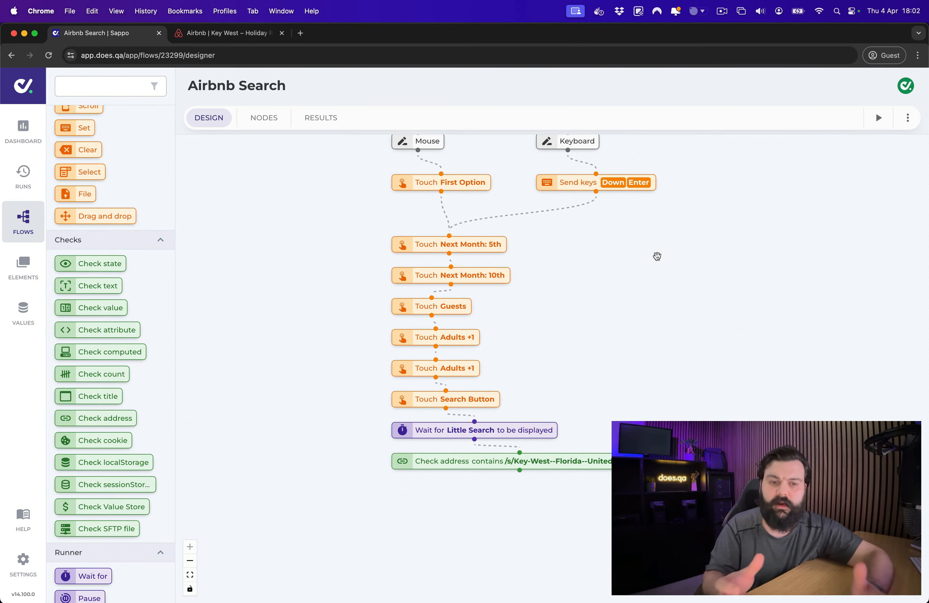
# - On the Airbnb results page, inspect the dates in the search bar and copy the text 5–10 from its markup
pyautogui.click(242, 33)
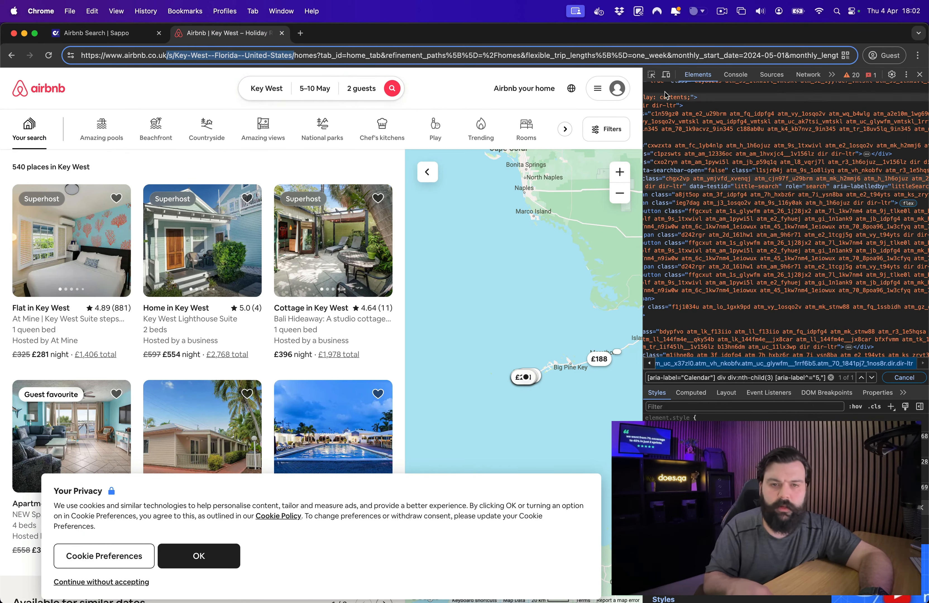
pyautogui.click(652, 76)
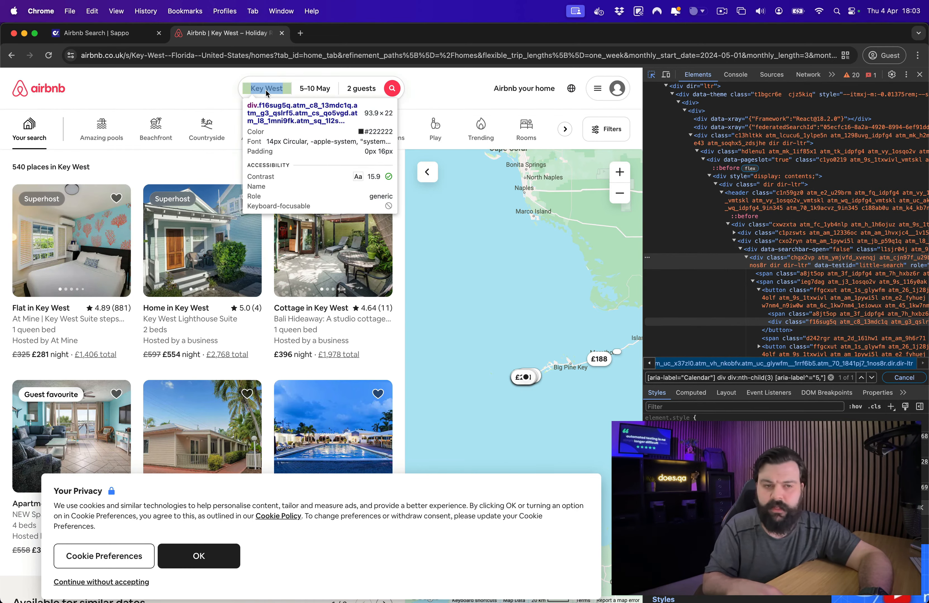
pyautogui.click(310, 91)
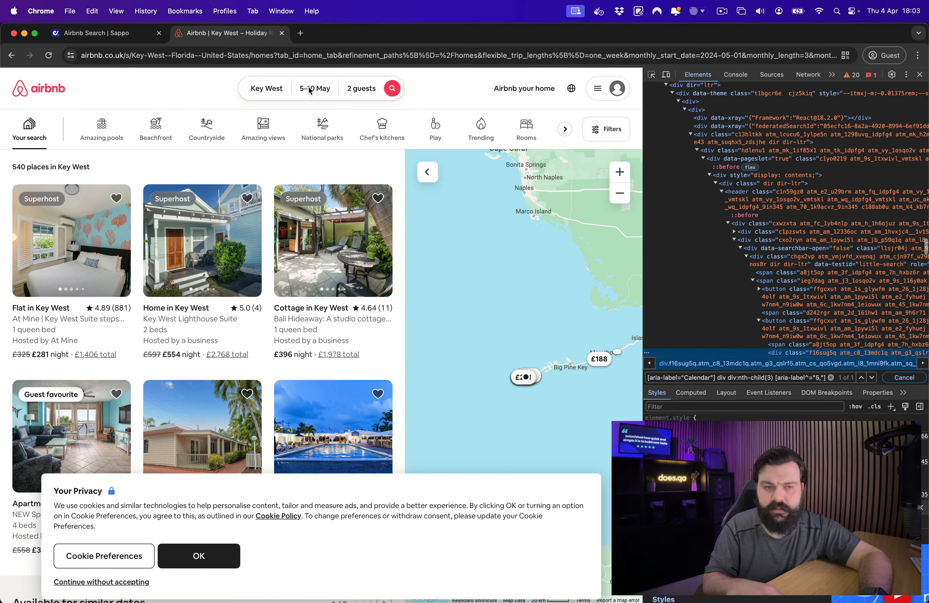
pyautogui.scroll(-2, 843, 273)
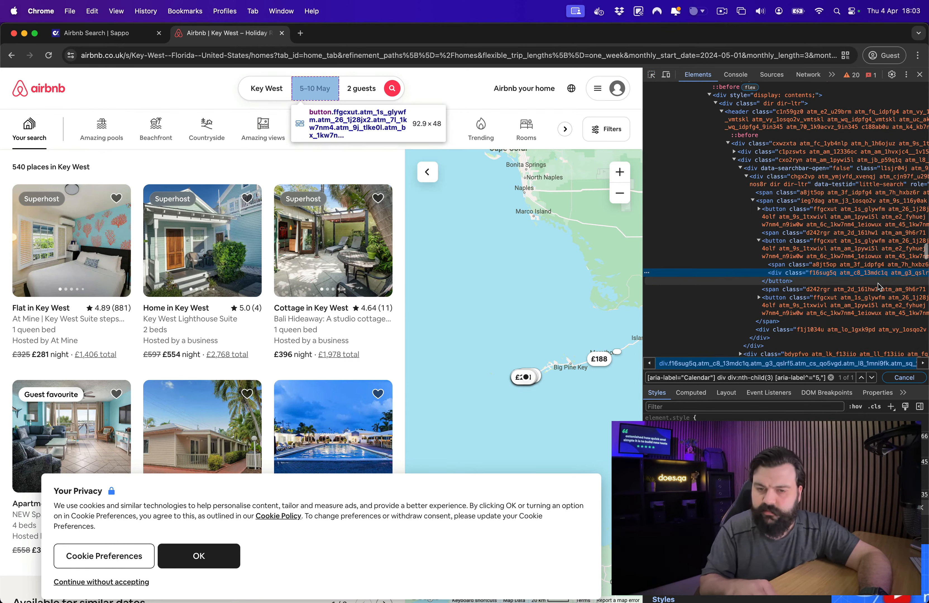
pyautogui.hscroll(5, 879, 286)
pyautogui.hscroll(10, 878, 287)
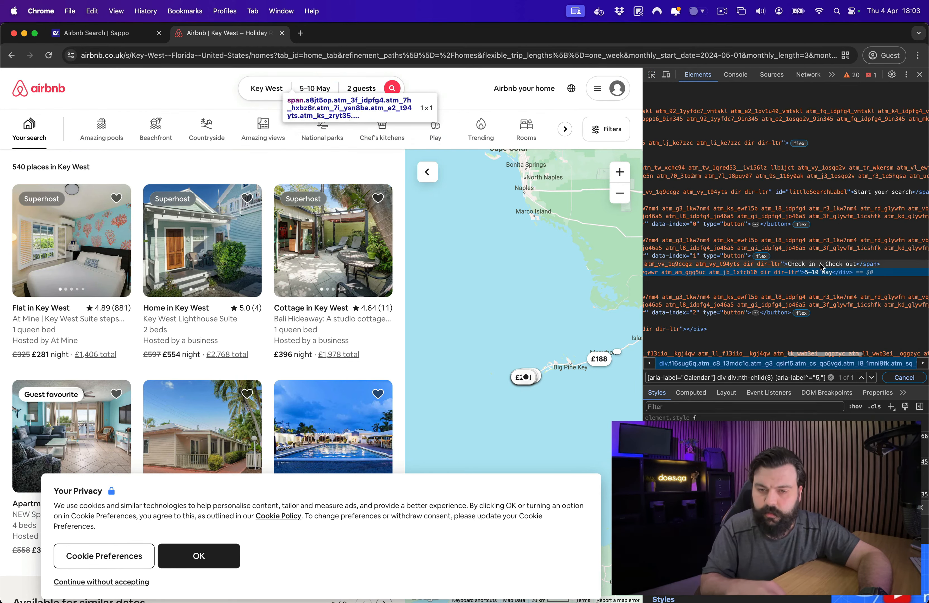
pyautogui.moveTo(805, 273); pyautogui.dragTo(816, 274)
pyautogui.press('super+c')
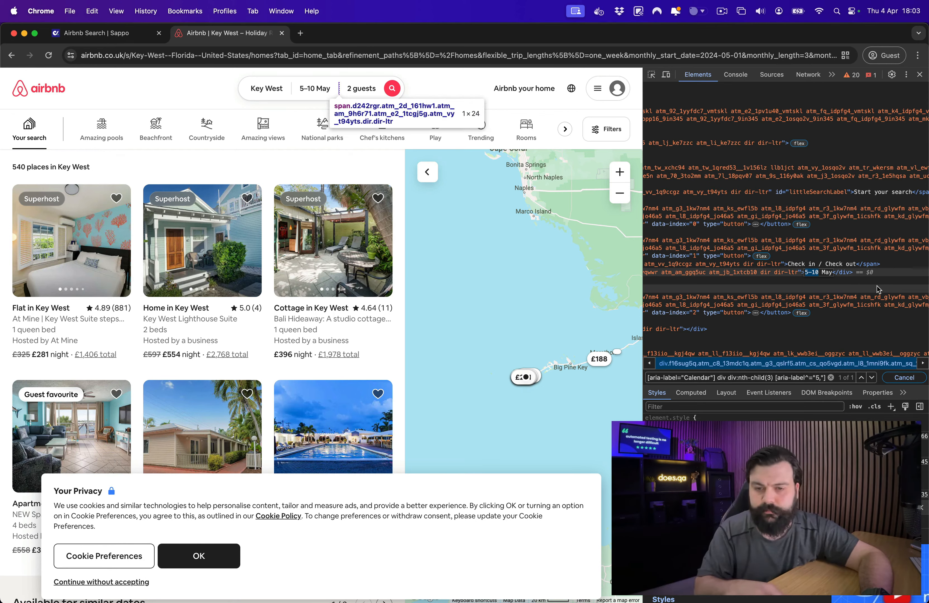
# - Return to the Airbnb Search flow, connect a Check text node below the Check address node, and choose the Little Search element
pyautogui.click(131, 36)
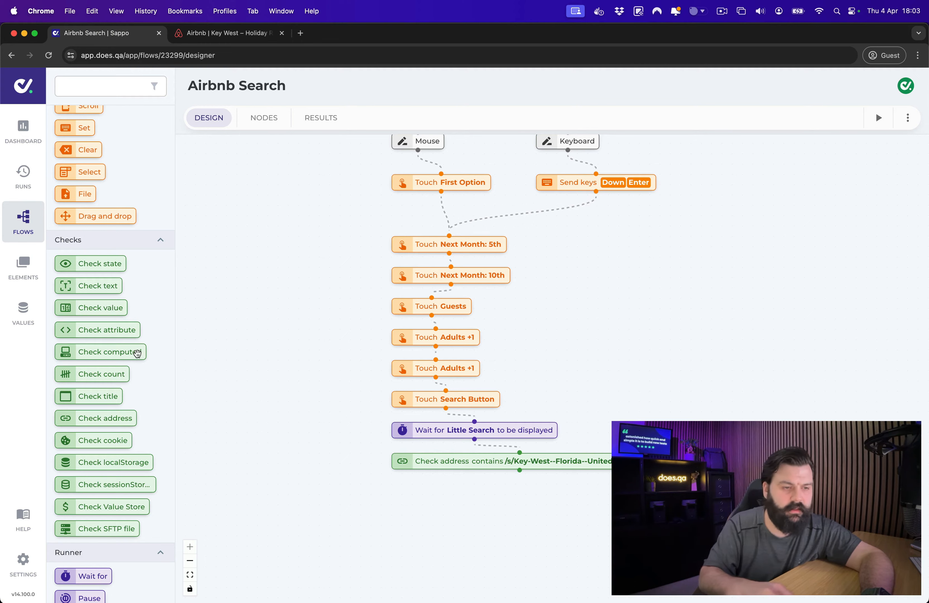
pyautogui.moveTo(90, 285); pyautogui.dragTo(408, 500)
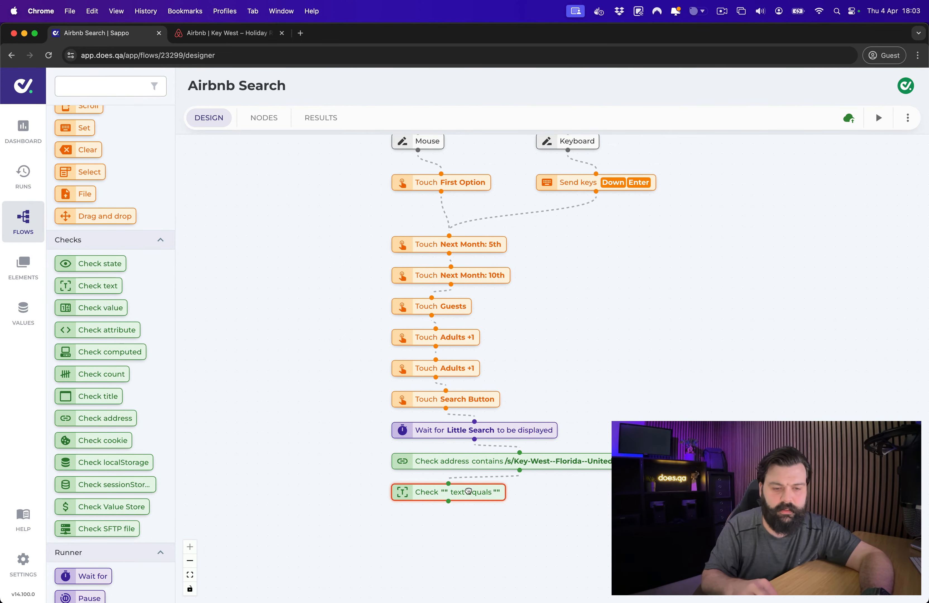
pyautogui.doubleClick(468, 489)
pyautogui.click(402, 292)
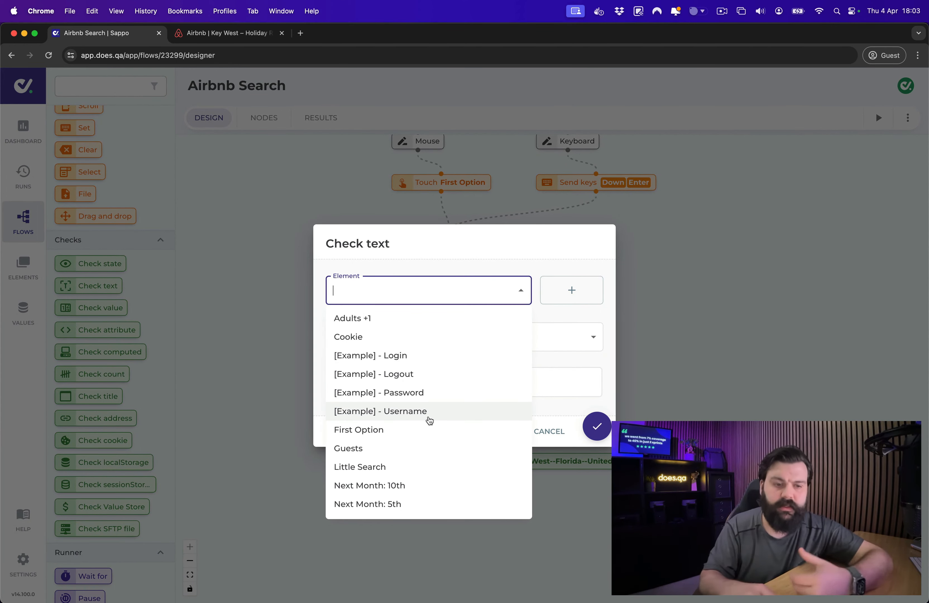
pyautogui.click(407, 473)
# - Set the Check text node's comparison to Contains with the value Key West and save it
pyautogui.click(407, 336)
pyautogui.click(380, 284)
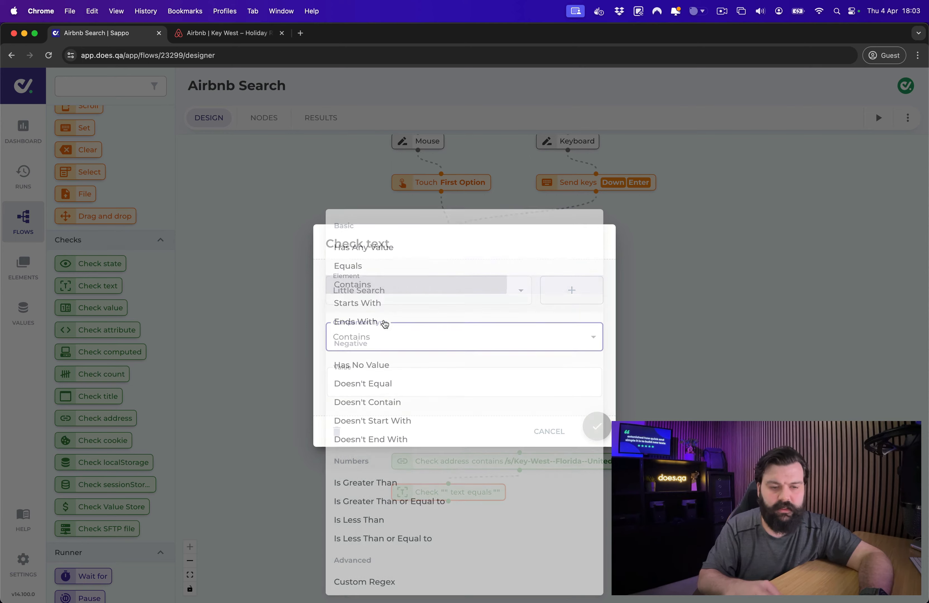
pyautogui.click(379, 377)
pyautogui.press('super+v')
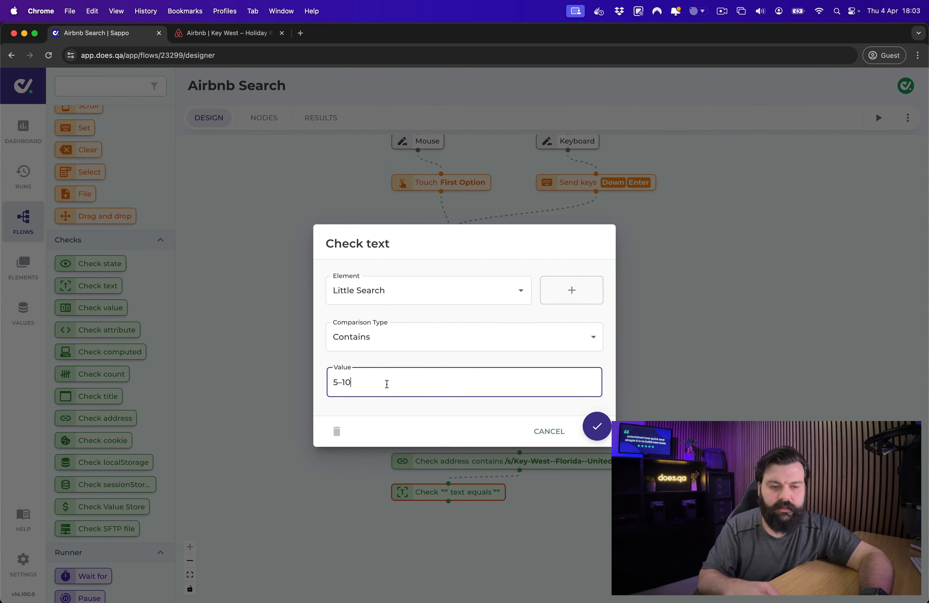
pyautogui.moveTo(387, 384); pyautogui.dragTo(315, 383)
pyautogui.write('Key ')
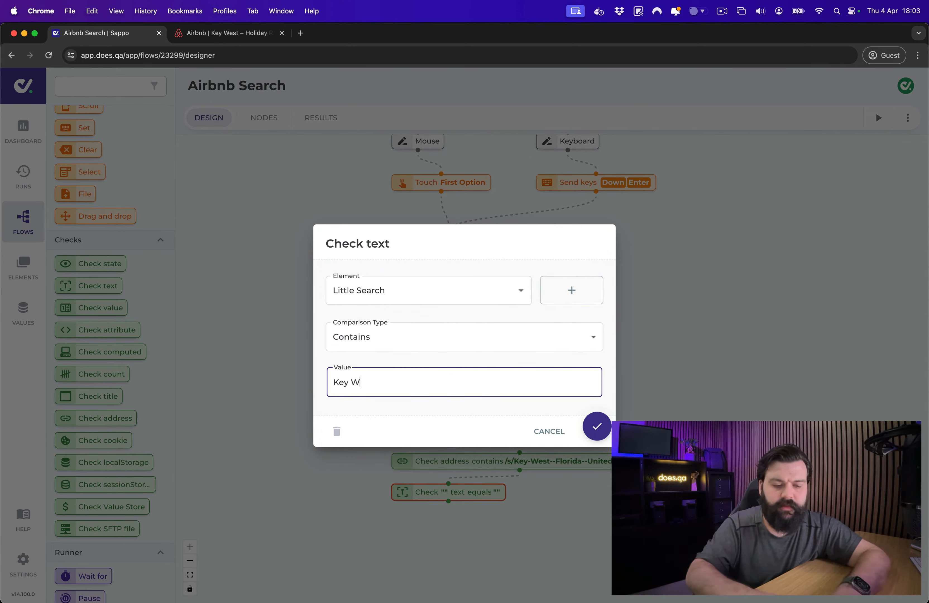
pyautogui.write('West')
pyautogui.click(601, 432)
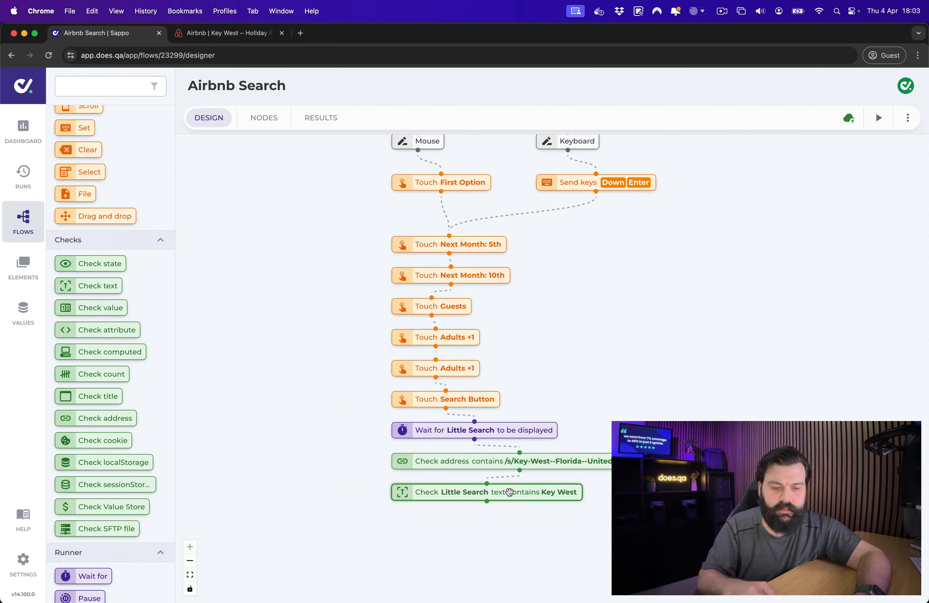
# - Duplicate the Key West text check directly below the original and set the copy's value to 5–10
pyautogui.moveTo(510, 493); pyautogui.dragTo(512, 523)
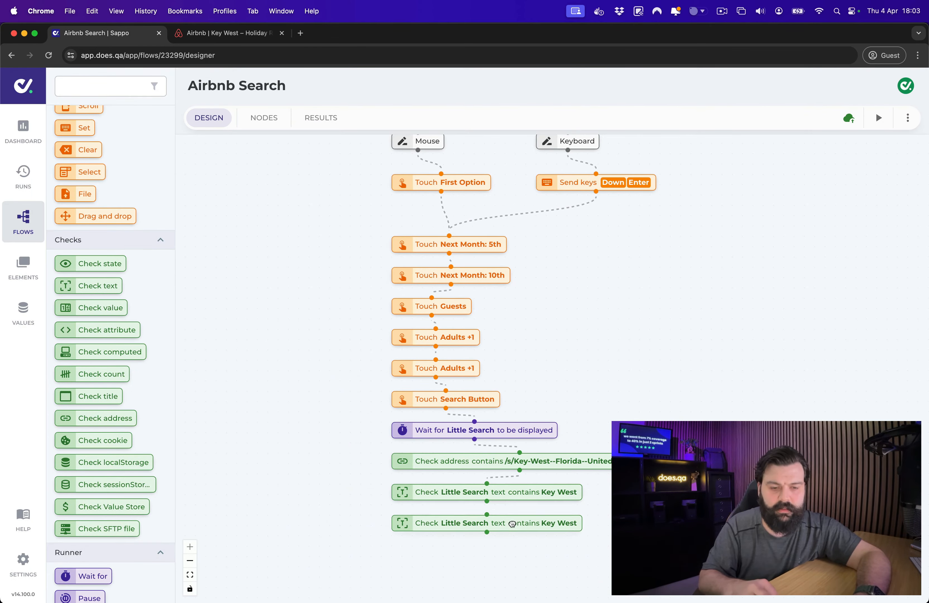
pyautogui.click(512, 523)
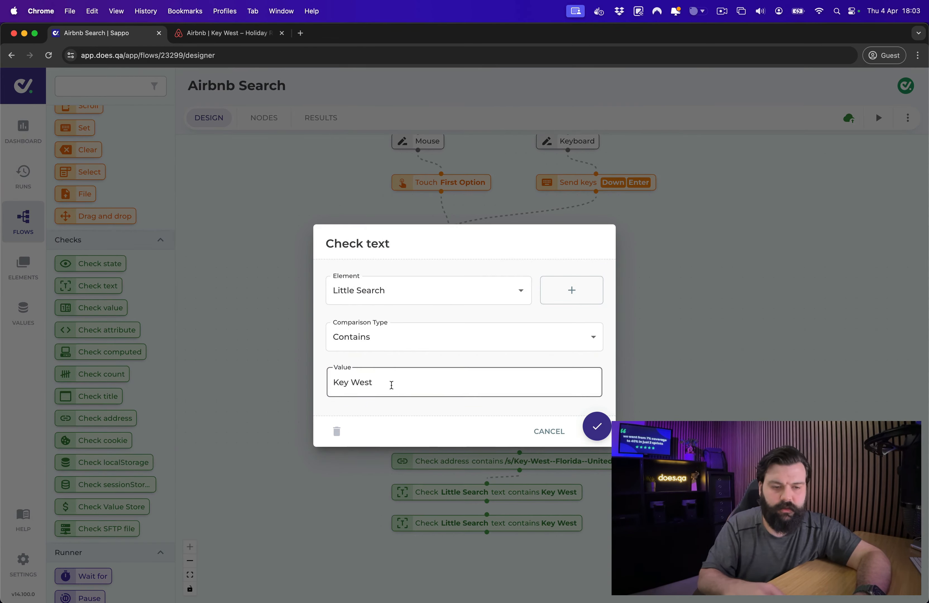
pyautogui.moveTo(391, 385); pyautogui.dragTo(315, 386)
pyautogui.press('super+v')
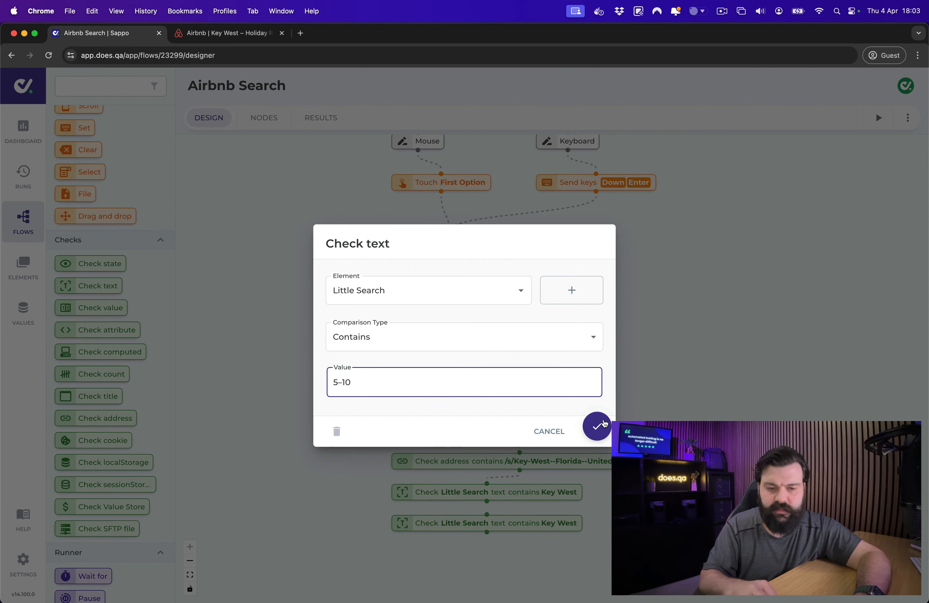
pyautogui.click(598, 428)
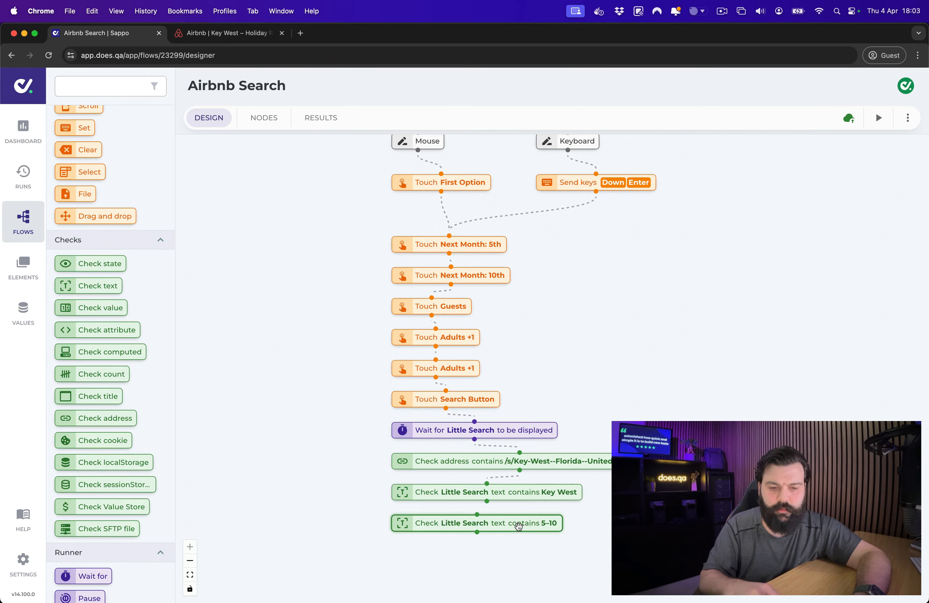
# - Duplicate the 5–10 text check below it and set the copy's value to 2 guests
pyautogui.press('super+v')
pyautogui.moveTo(518, 530); pyautogui.dragTo(510, 551)
pyautogui.doubleClick(510, 551)
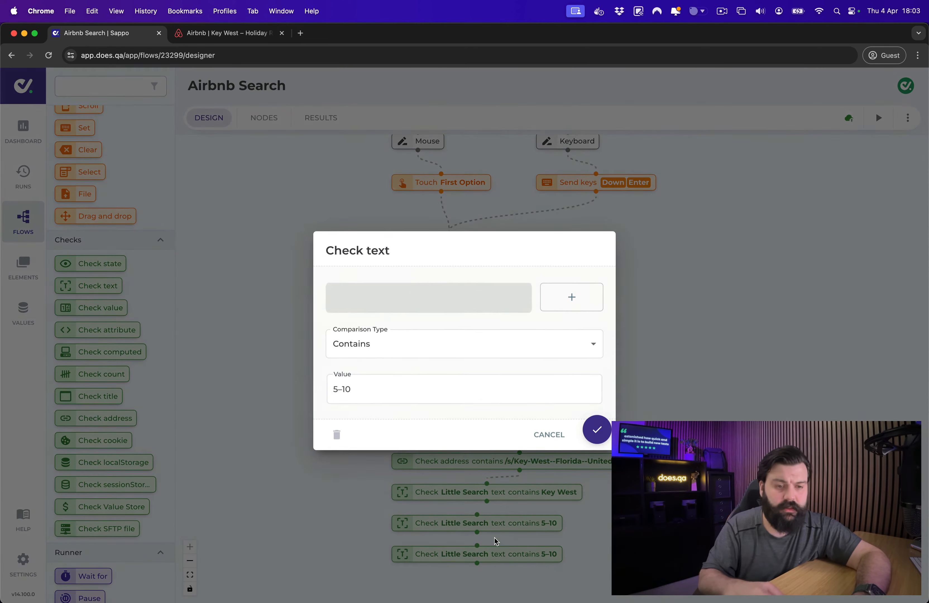
pyautogui.moveTo(387, 383); pyautogui.dragTo(299, 390)
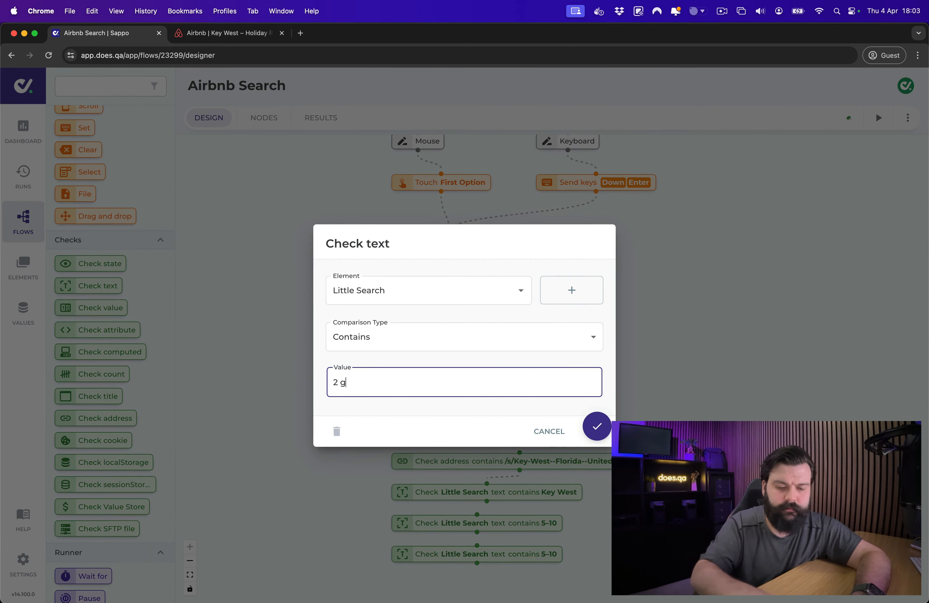
pyautogui.click(596, 426)
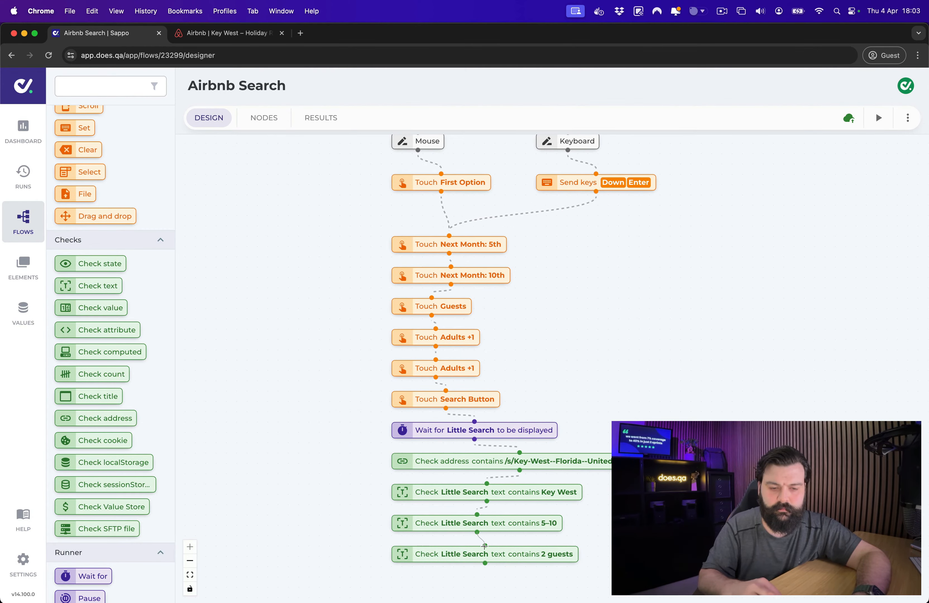
# - Close the developer tools on the Airbnb results page and return to the Airbnb Search flow
pyautogui.click(248, 34)
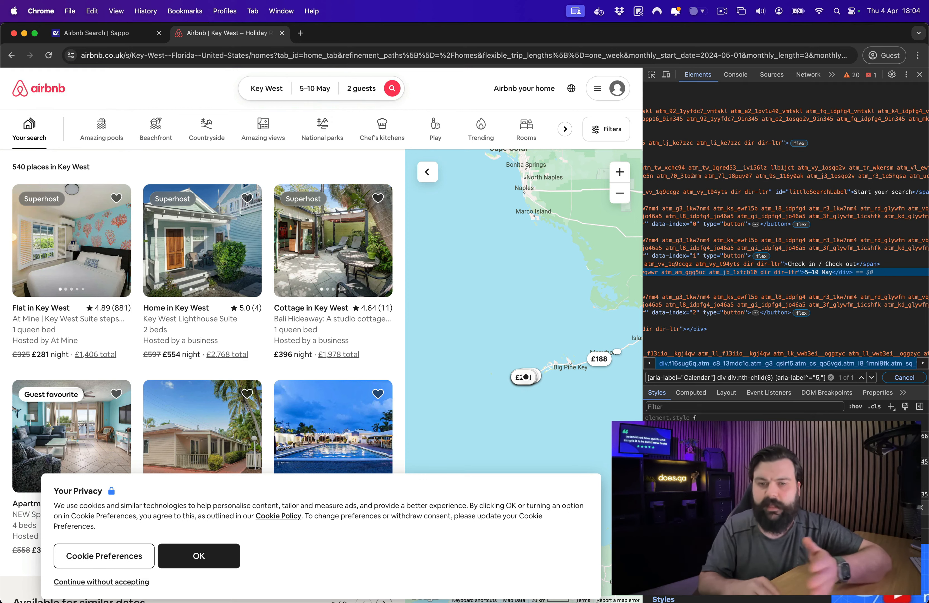
pyautogui.click(918, 75)
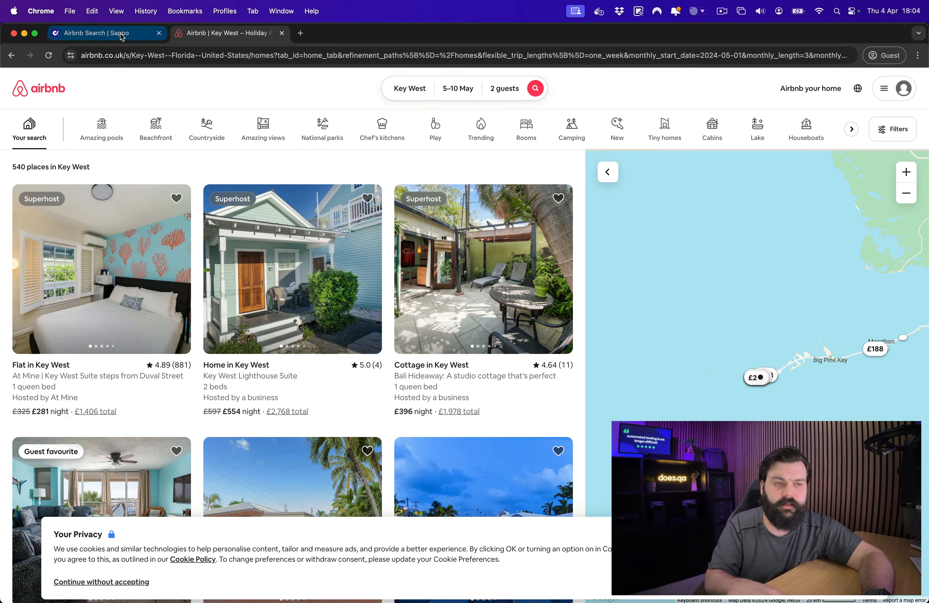
pyautogui.click(96, 33)
# - Connect a Touch node below the 2 guests text check and open its settings
pyautogui.scroll(-5, 311, 308)
pyautogui.hscroll(1, 313, 297)
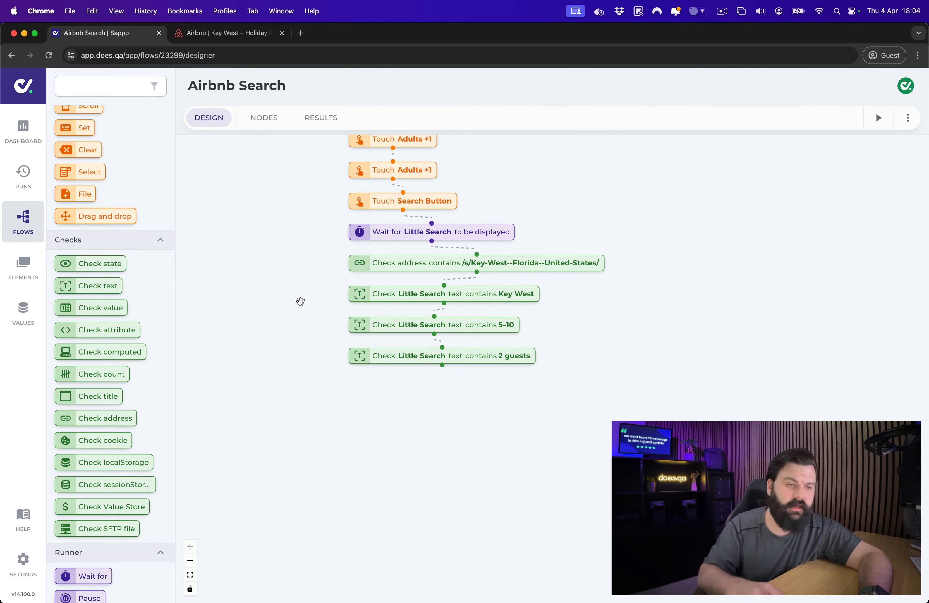
pyautogui.scroll(4, 97, 202)
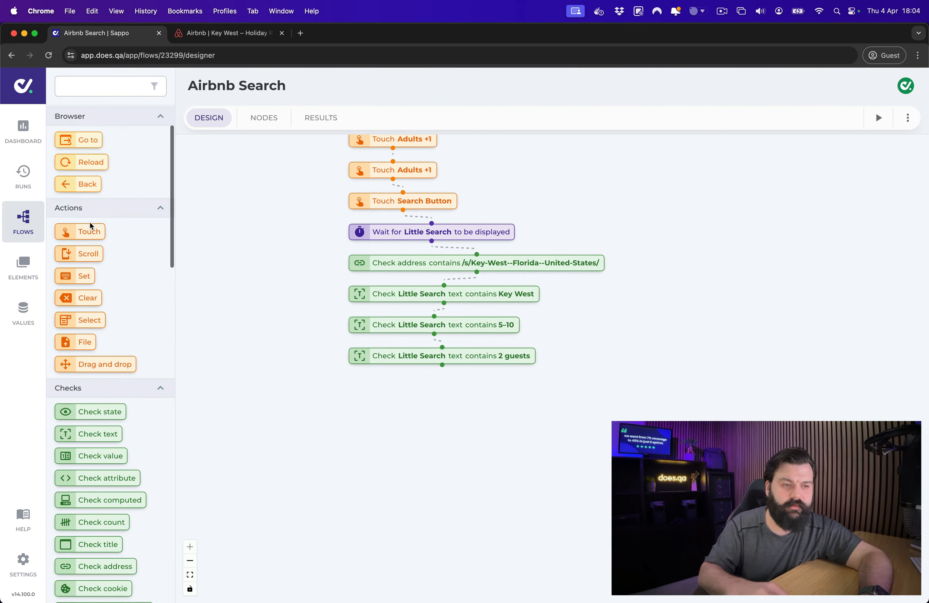
pyautogui.moveTo(77, 231); pyautogui.dragTo(377, 377)
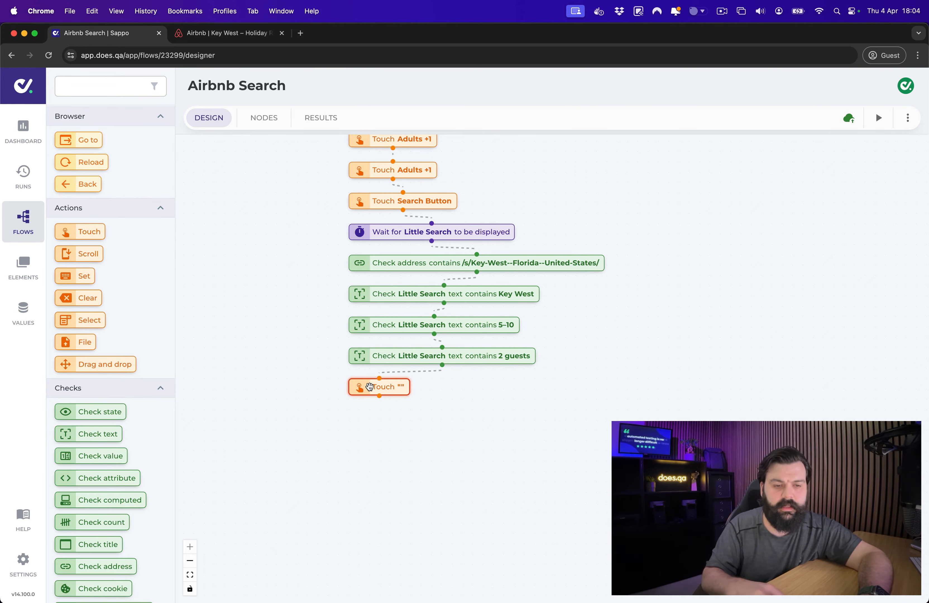
pyautogui.click(370, 389)
# - Create a Visible Text element titled Filter: Beachfront with the text Beachfront for the Touch node, and save the node
pyautogui.click(571, 355)
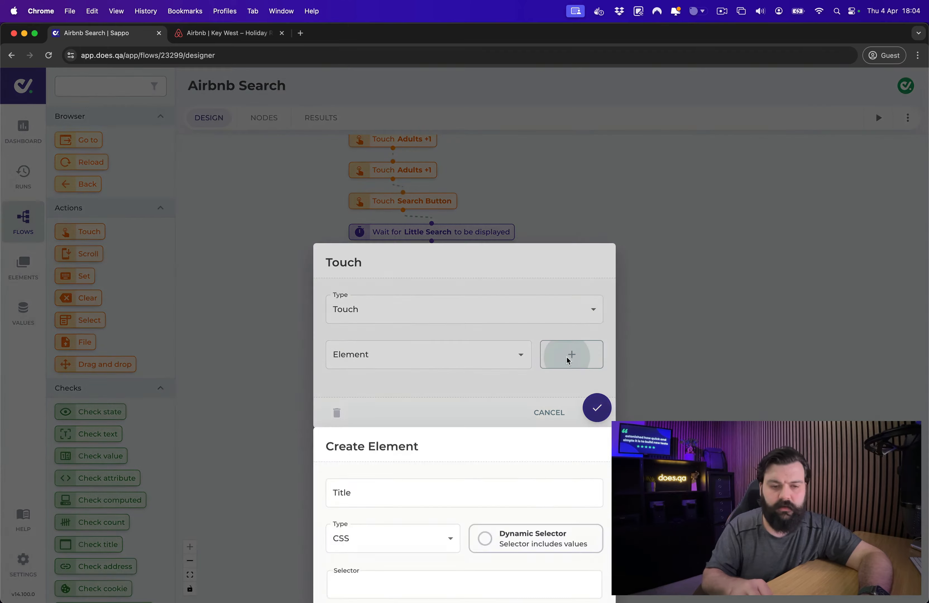
pyautogui.click(373, 276)
pyautogui.write('Fi')
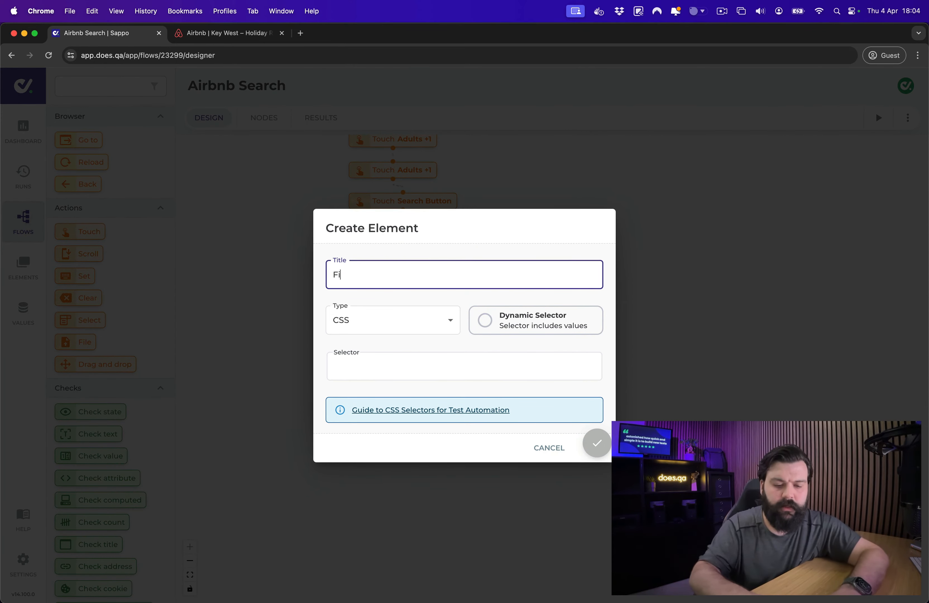
pyautogui.write('lter: B')
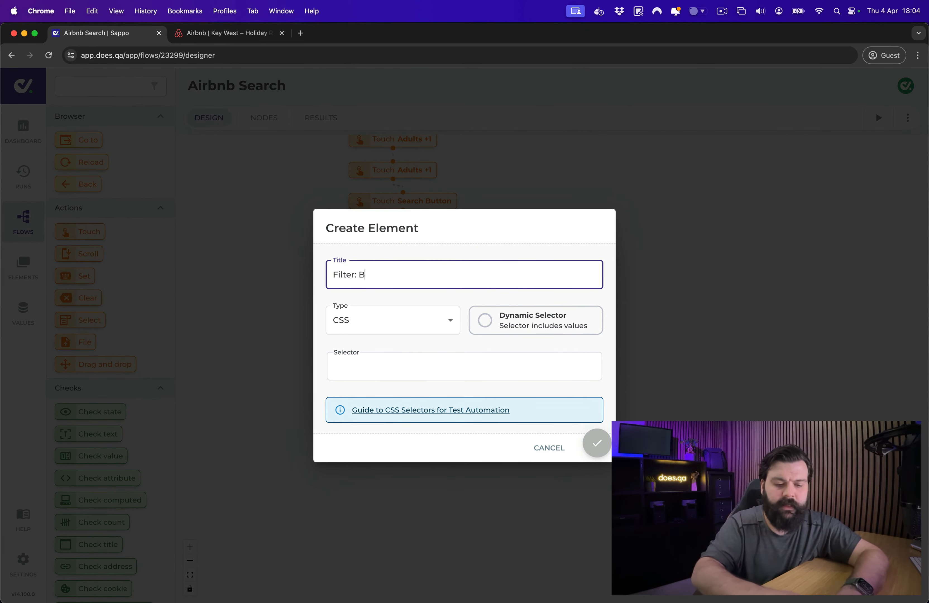
pyautogui.write('eachfront')
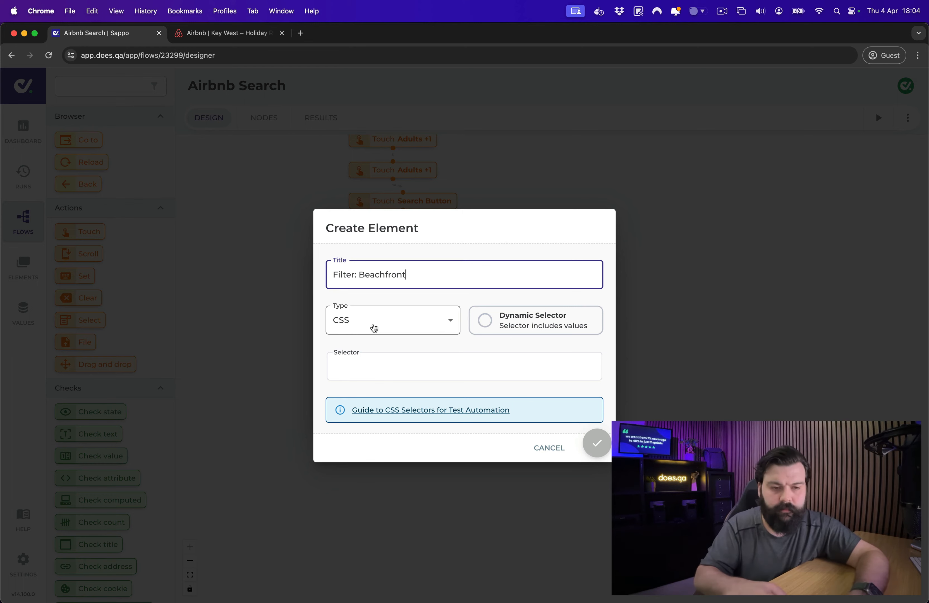
pyautogui.click(386, 323)
pyautogui.click(373, 384)
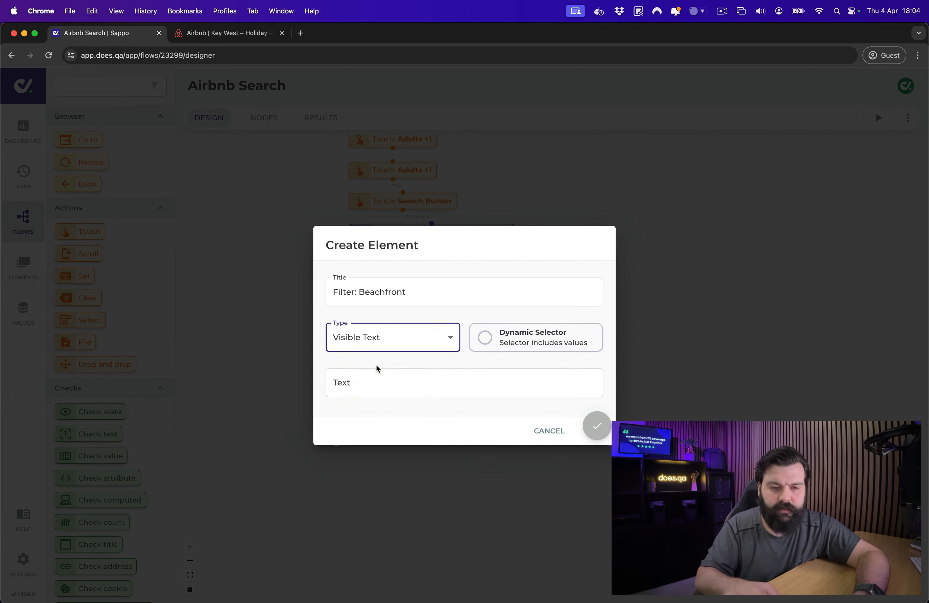
pyautogui.click(431, 376)
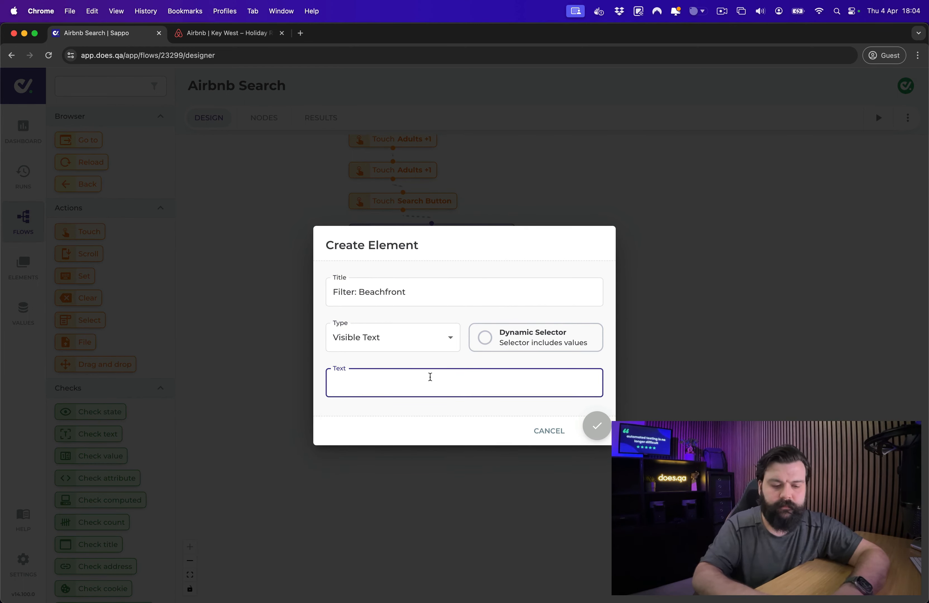
pyautogui.write('Beac')
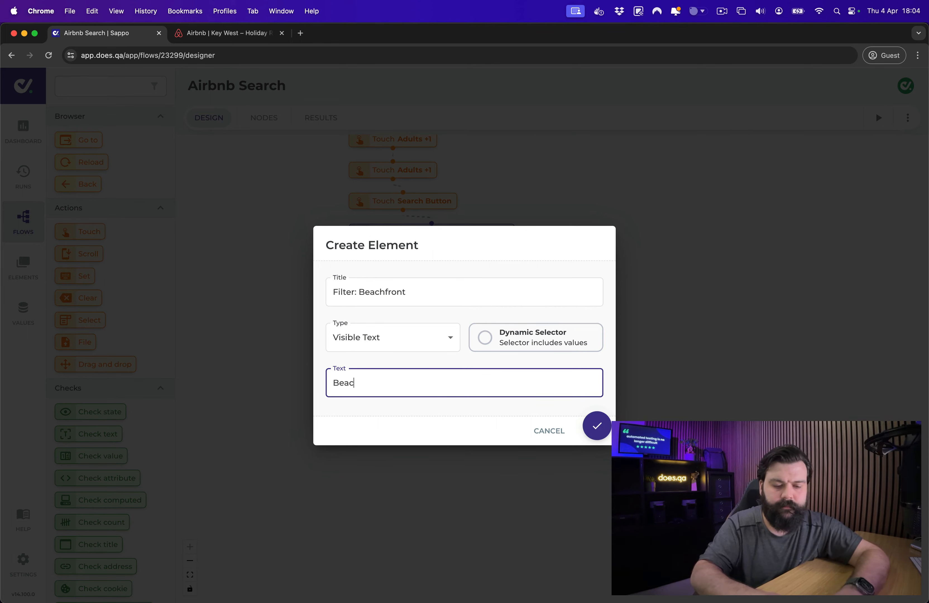
pyautogui.write('hfront')
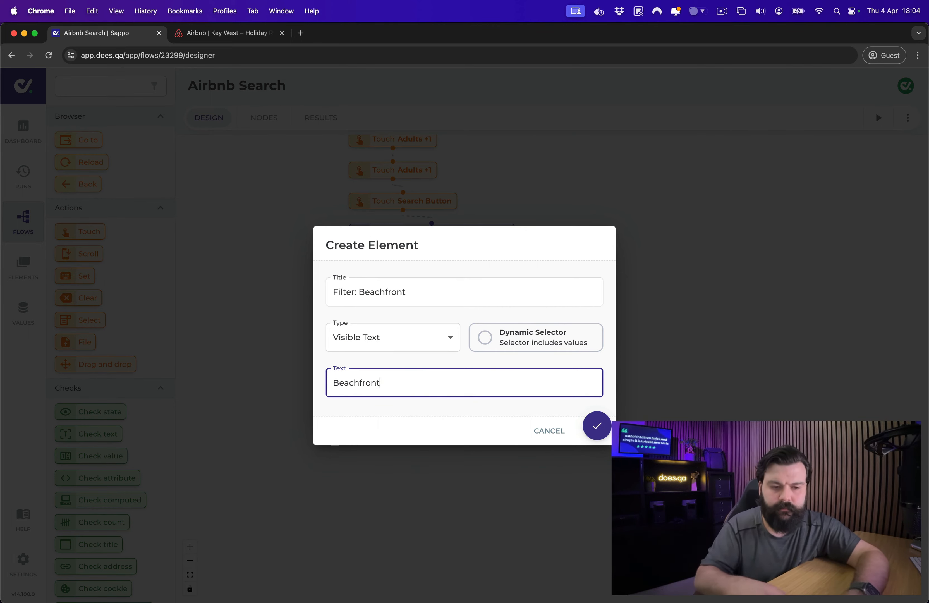
pyautogui.click(597, 426)
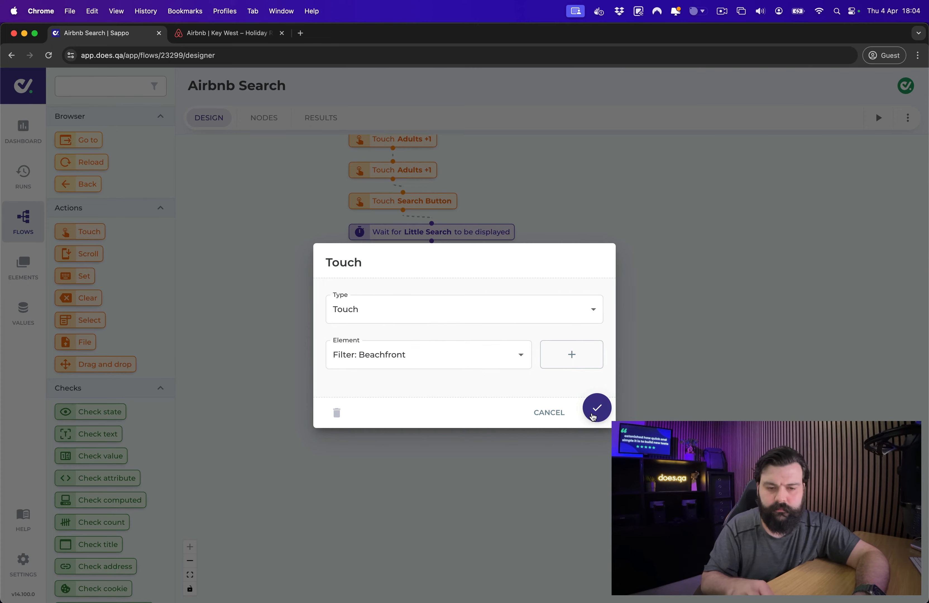
pyautogui.click(594, 409)
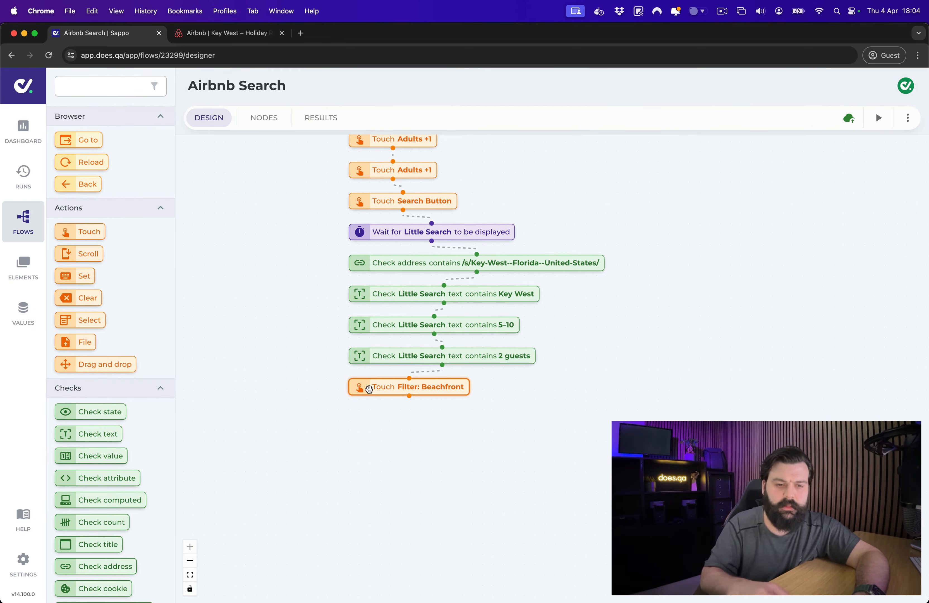
# - Connect a Pause node of 5 seconds below the Filter: Beachfront touch and save it
pyautogui.scroll(-10, 108, 348)
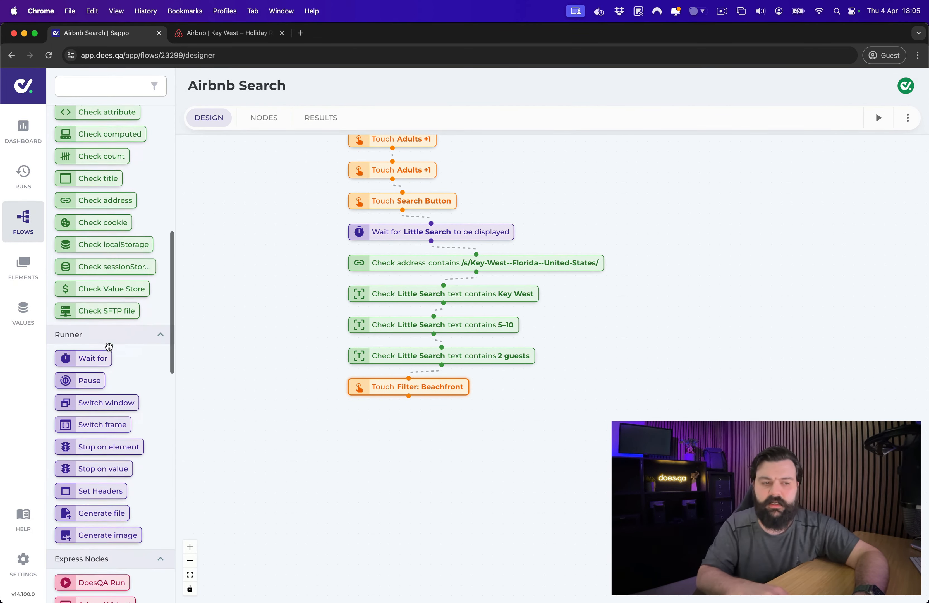
pyautogui.scroll(-1, 108, 346)
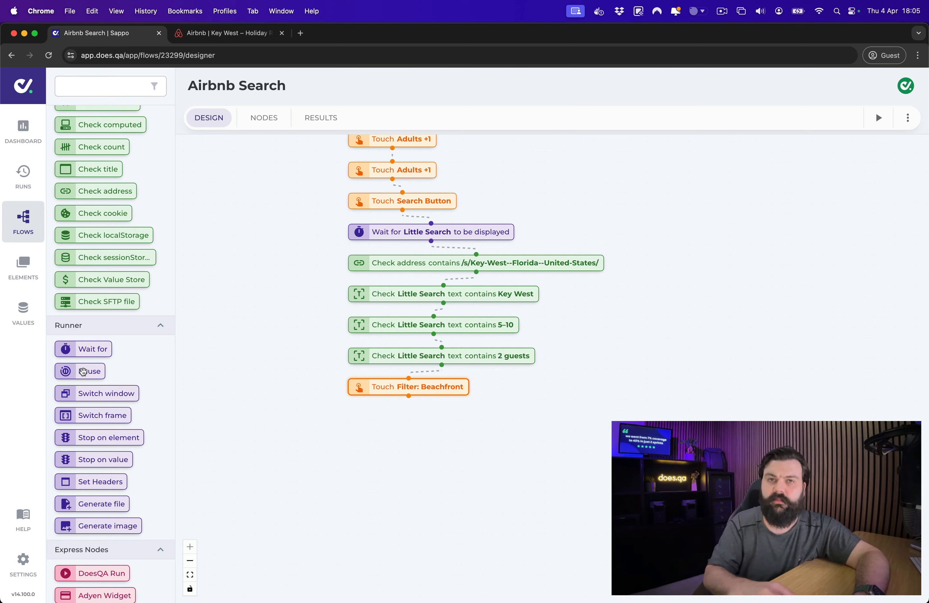
pyautogui.moveTo(83, 371); pyautogui.dragTo(376, 422)
pyautogui.click(377, 421)
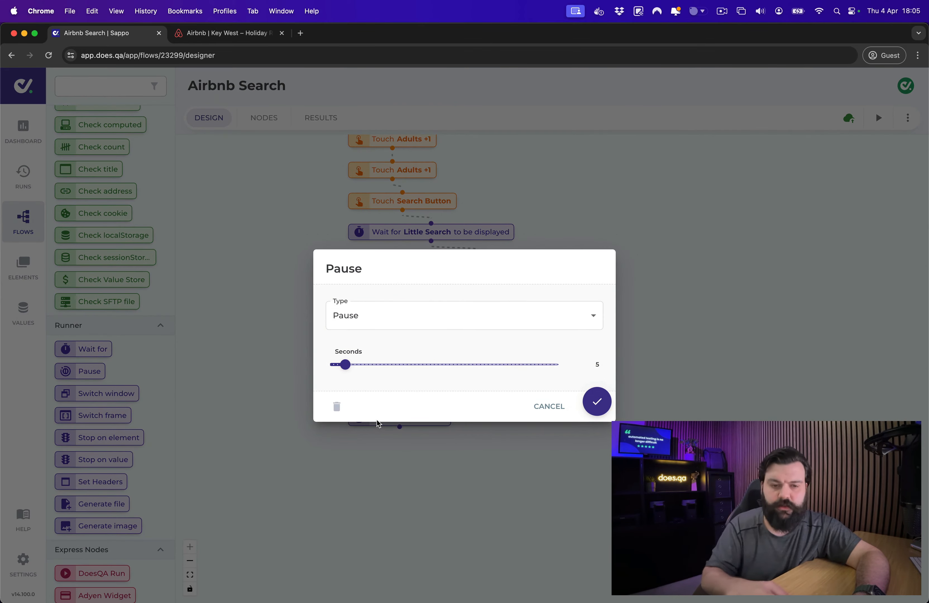
pyautogui.click(598, 401)
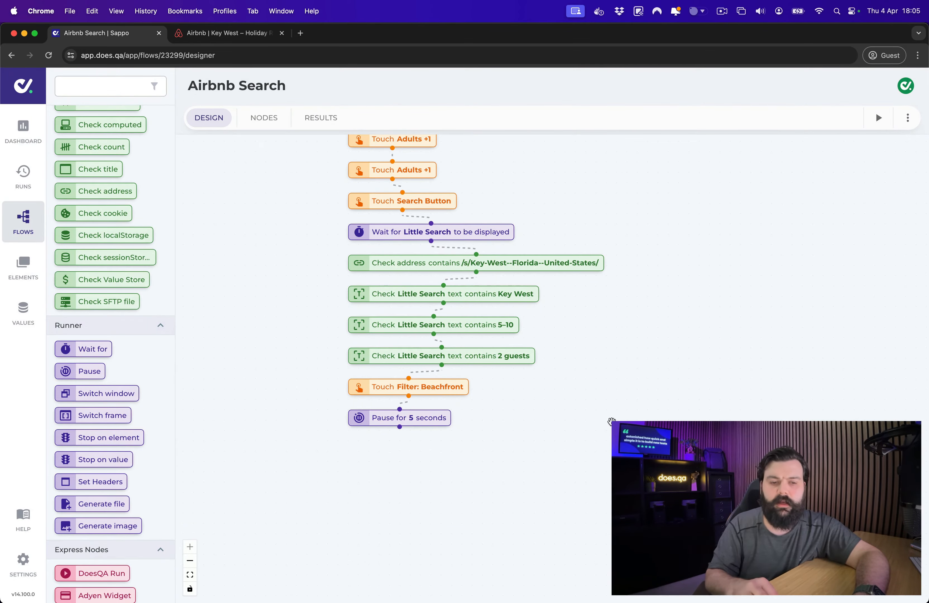
pyautogui.moveTo(617, 327); pyautogui.dragTo(614, 417)
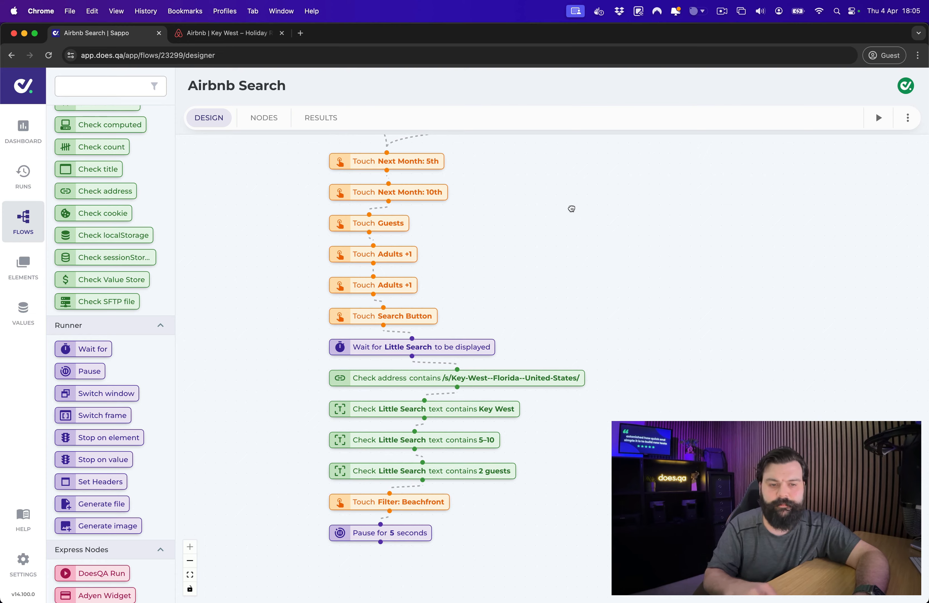
pyautogui.moveTo(572, 210); pyautogui.dragTo(559, 311)
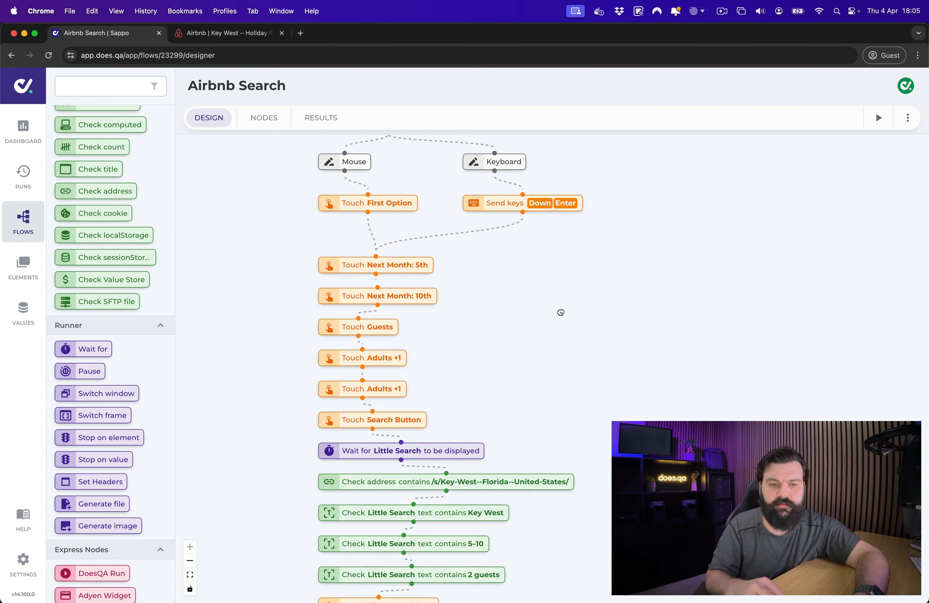
# - Select the six Touch nodes from Next Month: 5th to Search Button and examine the actions offered for the selection without applying any
pyautogui.moveTo(634, 197); pyautogui.dragTo(633, 304)
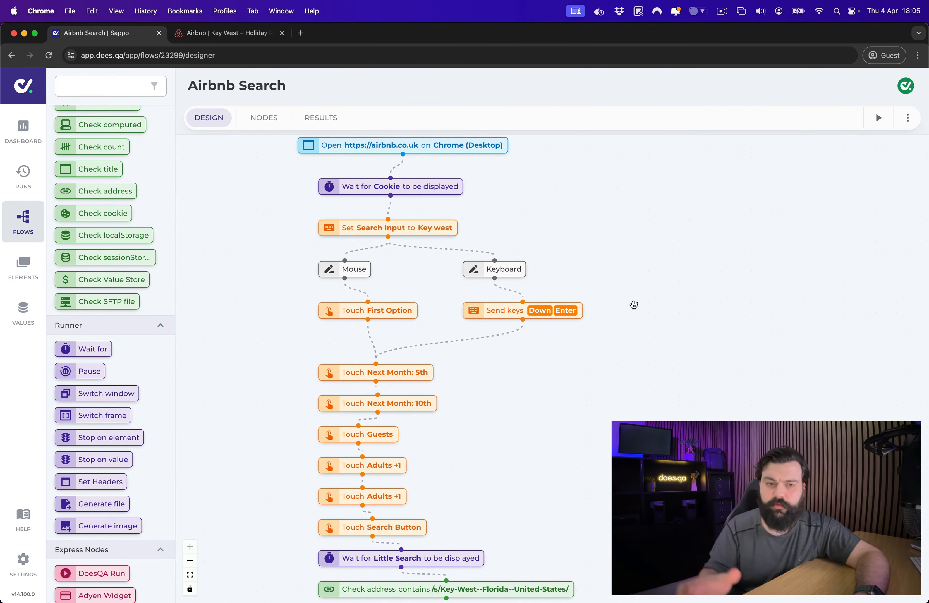
pyautogui.scroll(-3, 634, 304)
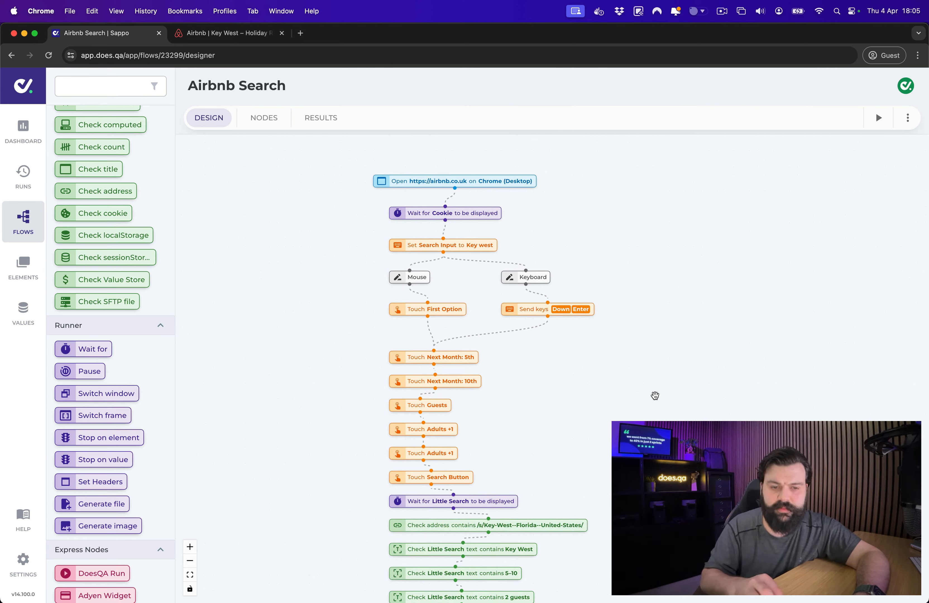
pyautogui.scroll(-3, 655, 395)
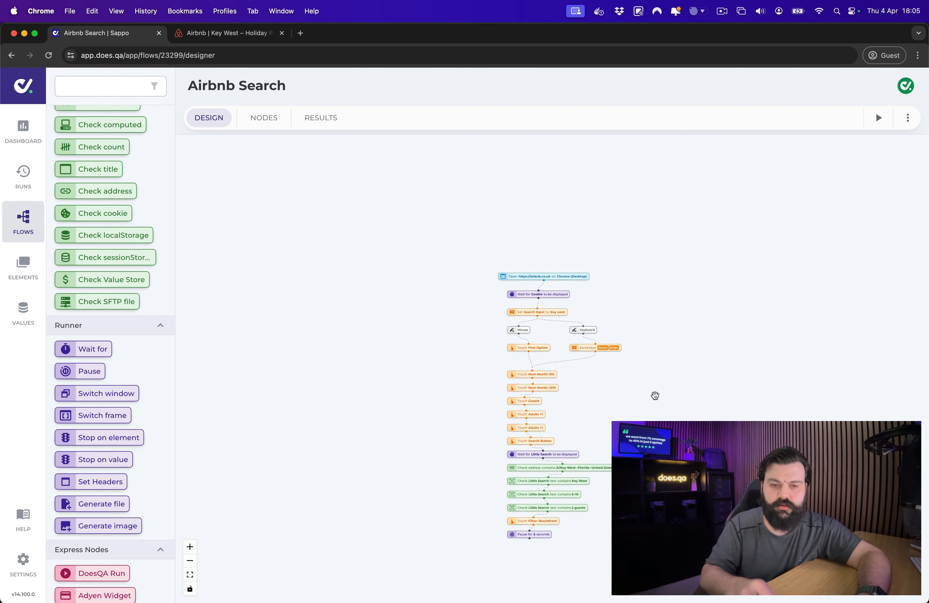
pyautogui.scroll(-3, 645, 362)
pyautogui.scroll(5, 645, 360)
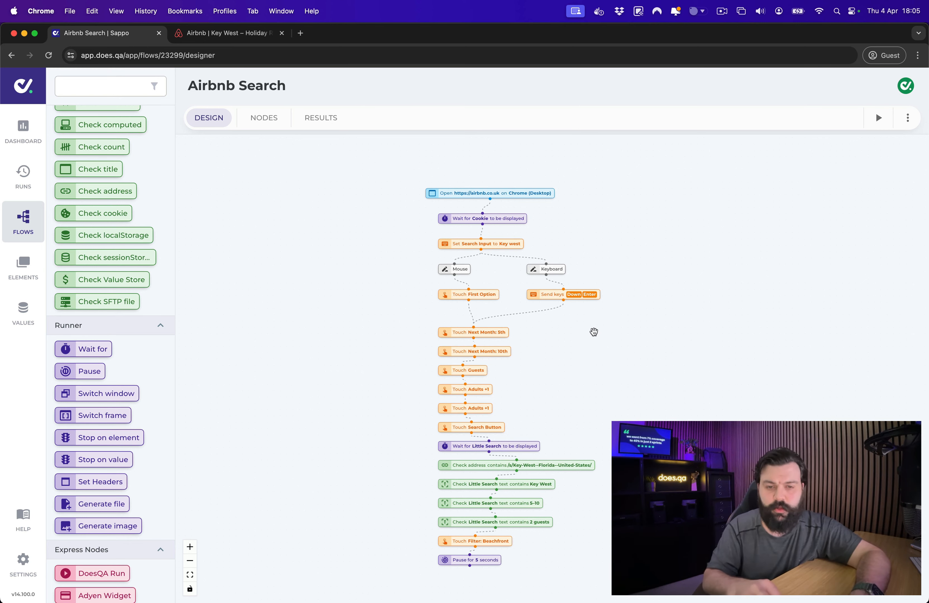
pyautogui.moveTo(563, 301); pyautogui.dragTo(737, 393)
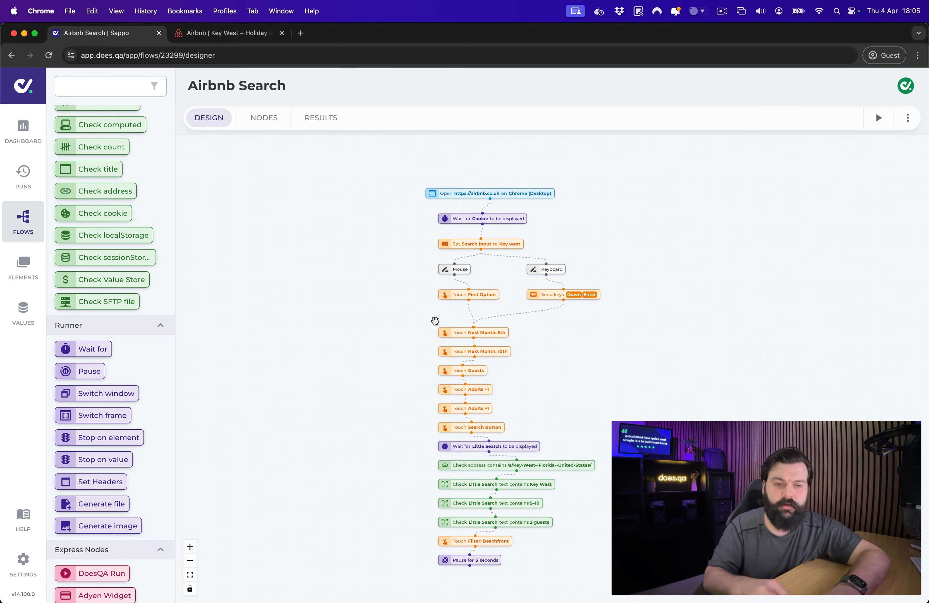
pyautogui.moveTo(435, 321); pyautogui.dragTo(595, 441)
pyautogui.rightClick(492, 334)
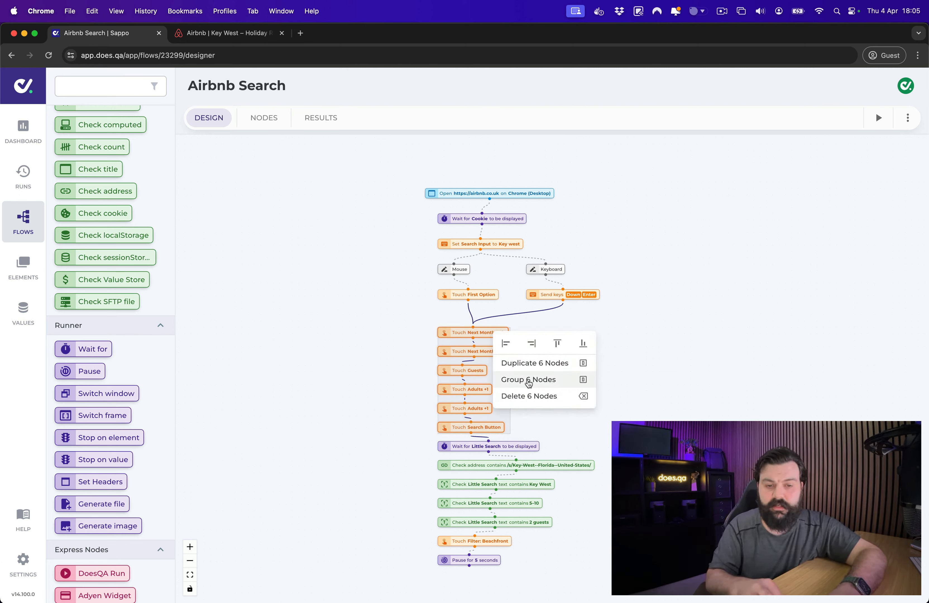
pyautogui.click(688, 355)
pyautogui.click(687, 357)
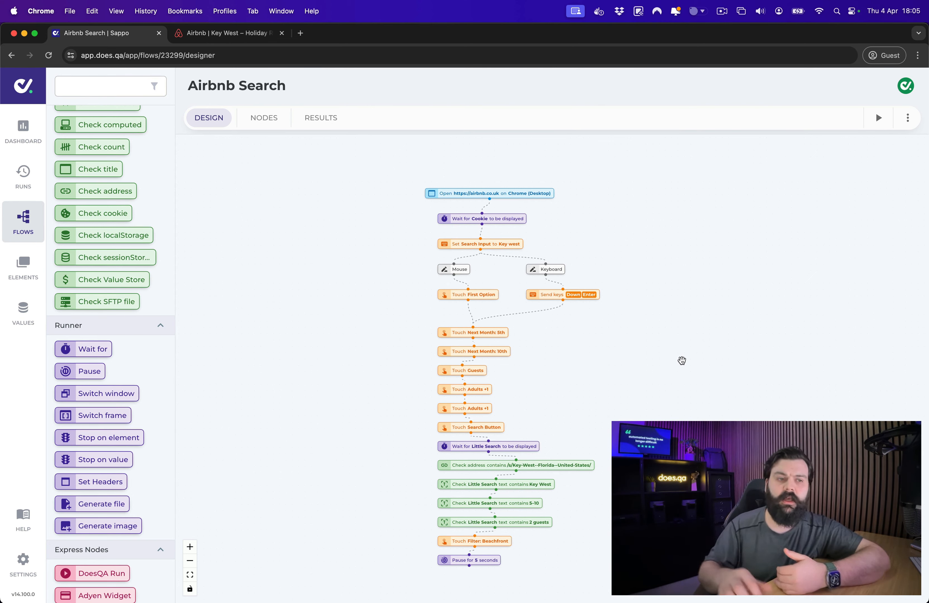
# - Look through the full node library, from Starters and Actions to Validators, Data, Integrations and Utilities
pyautogui.scroll(10, 103, 149)
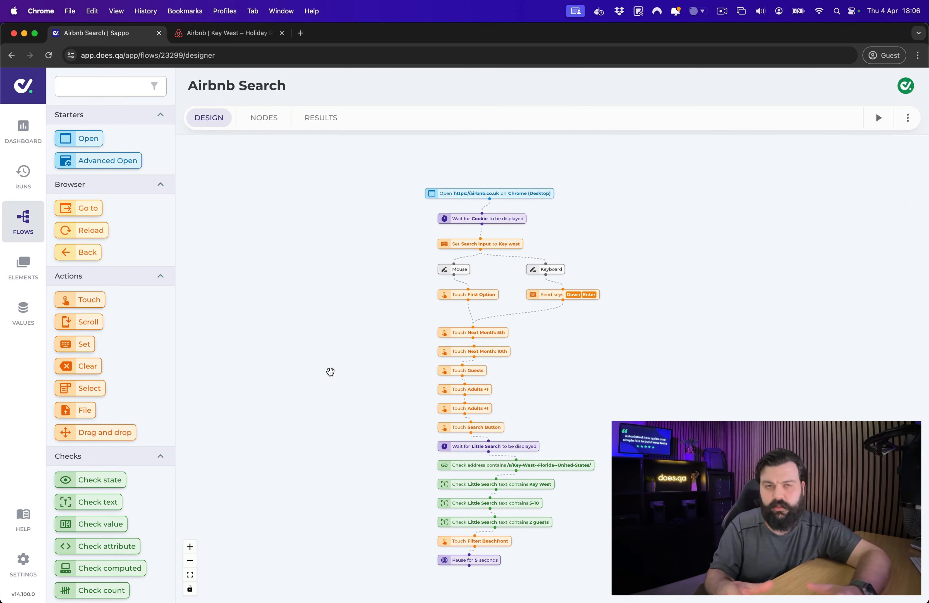
pyautogui.scroll(-20, 135, 450)
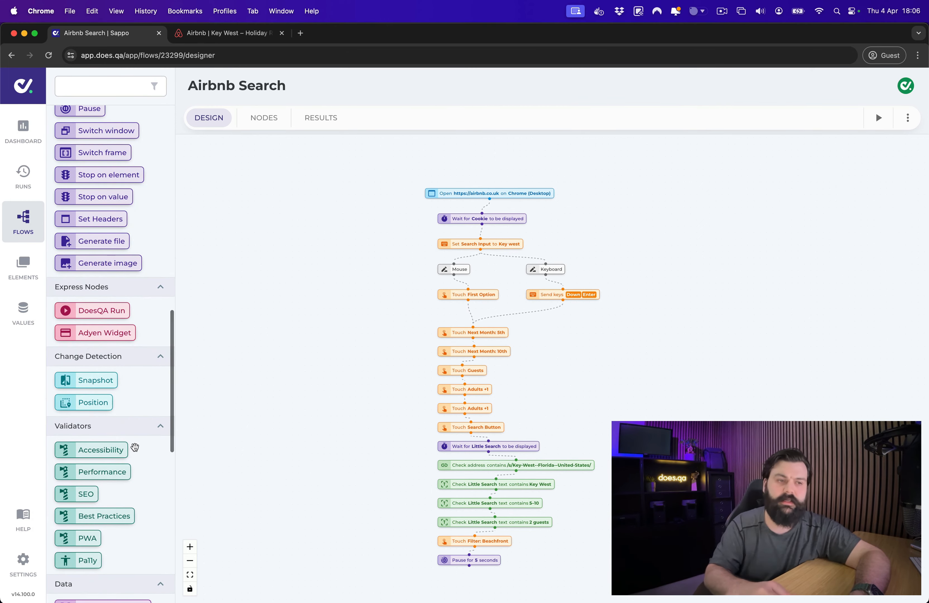
pyautogui.scroll(-1, 140, 424)
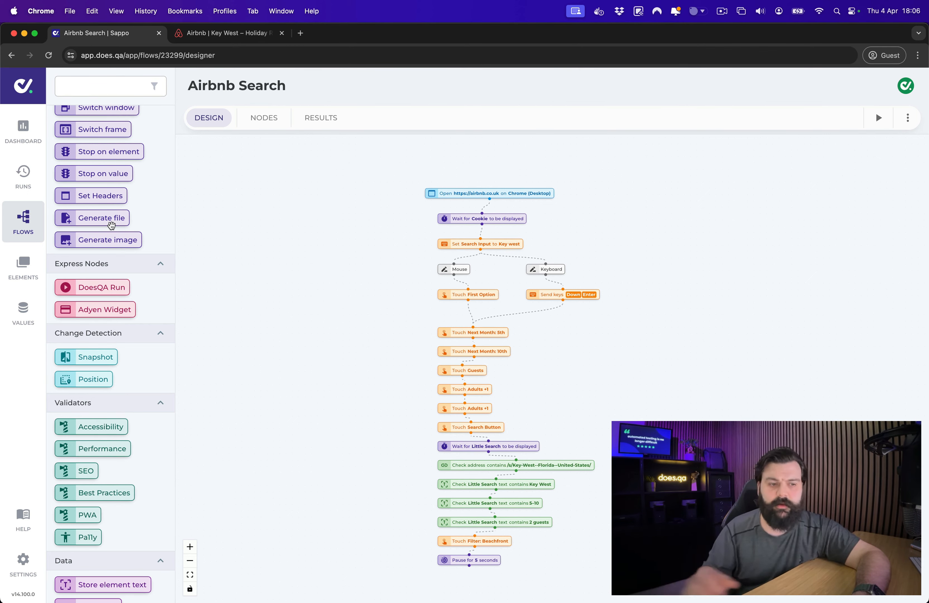
pyautogui.scroll(-10, 111, 226)
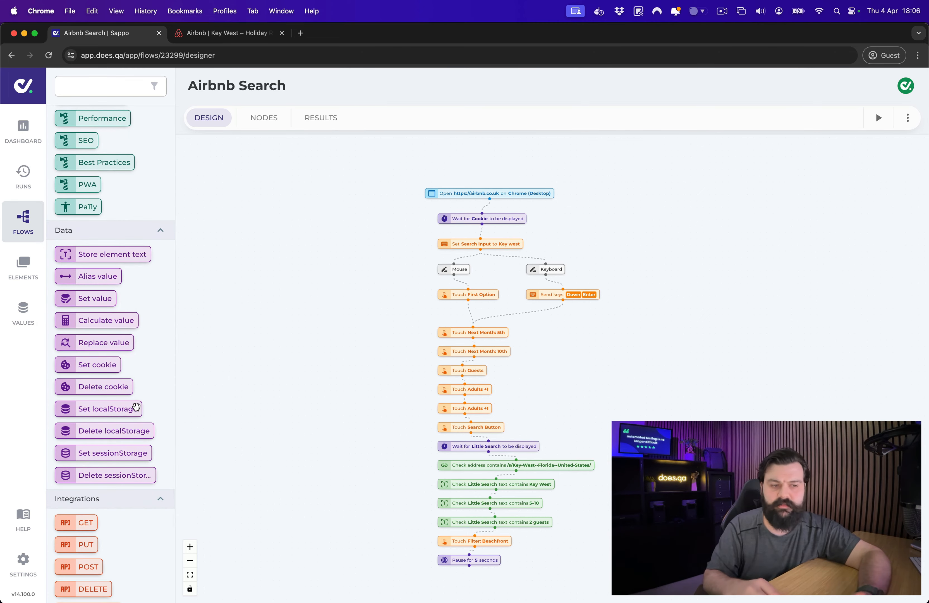
pyautogui.scroll(-2, 137, 407)
pyautogui.scroll(-4, 129, 481)
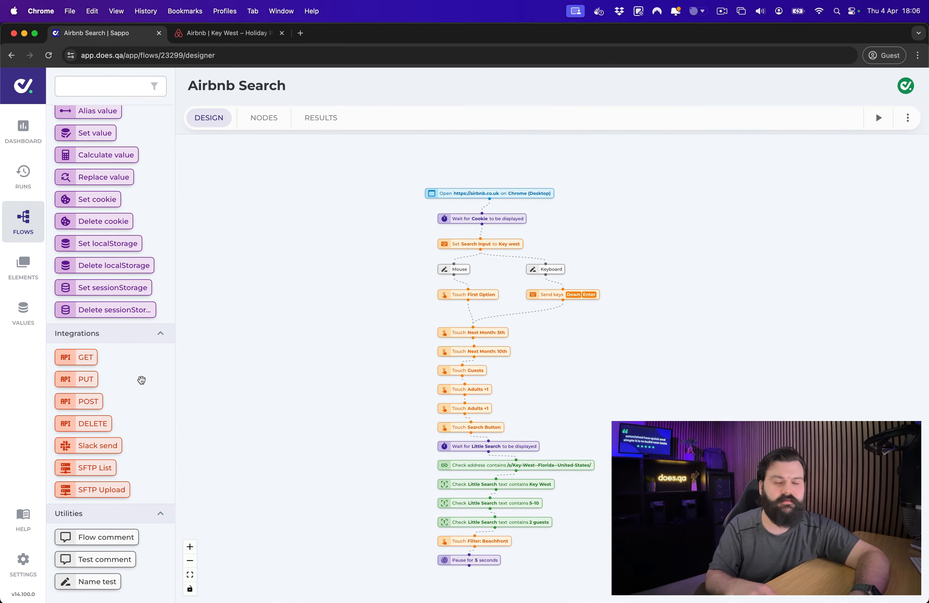
pyautogui.scroll(9, 141, 379)
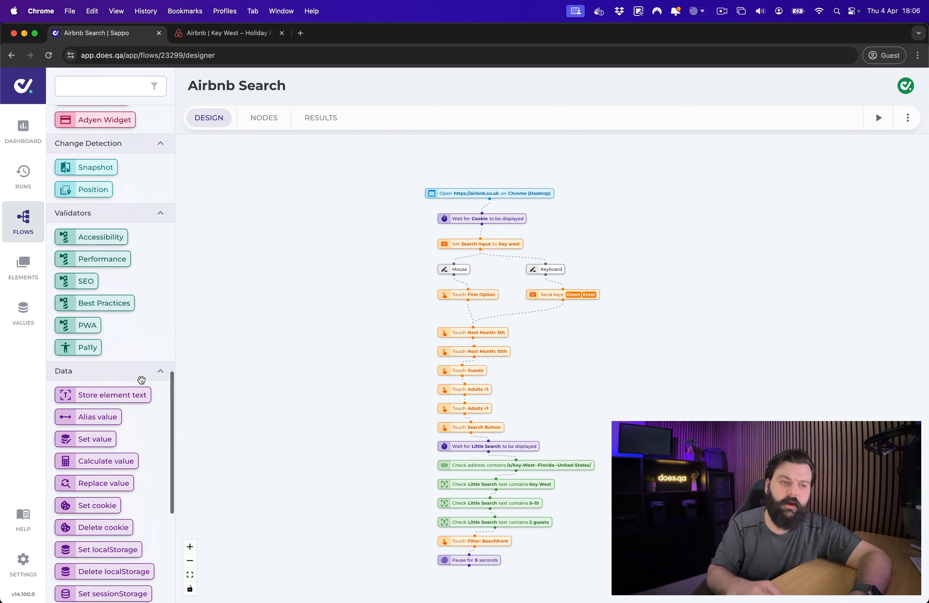
pyautogui.scroll(4, 141, 380)
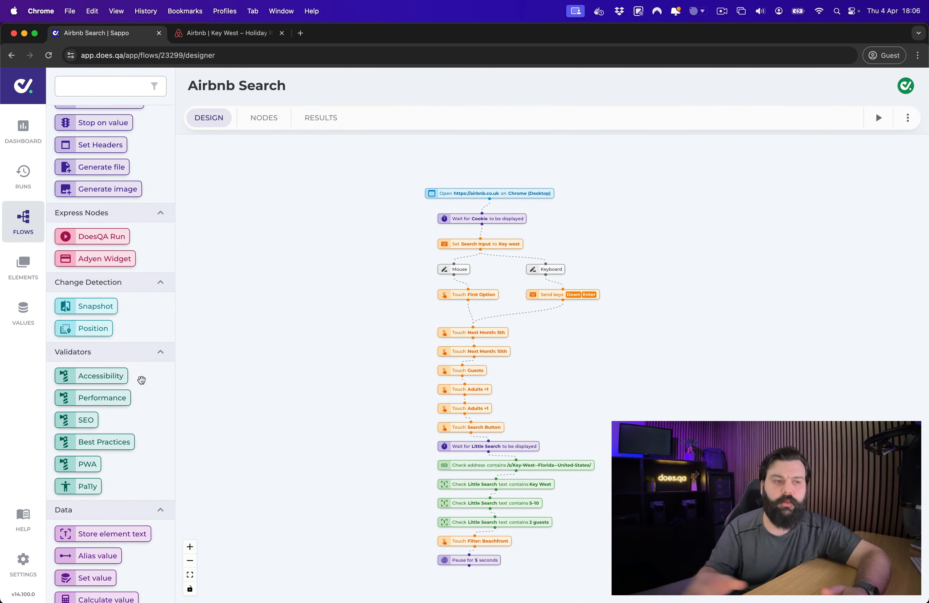
pyautogui.scroll(9, 142, 379)
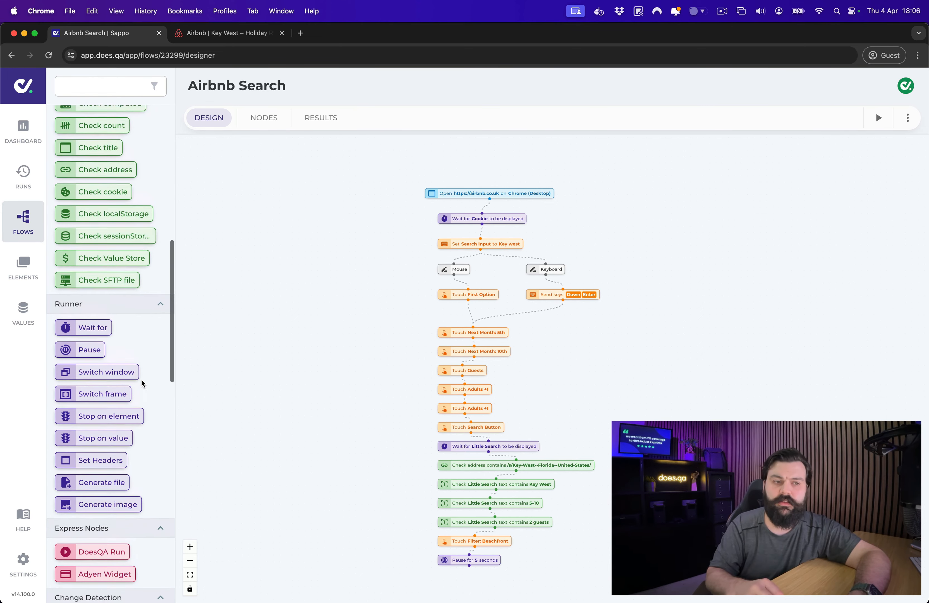
pyautogui.scroll(13, 141, 382)
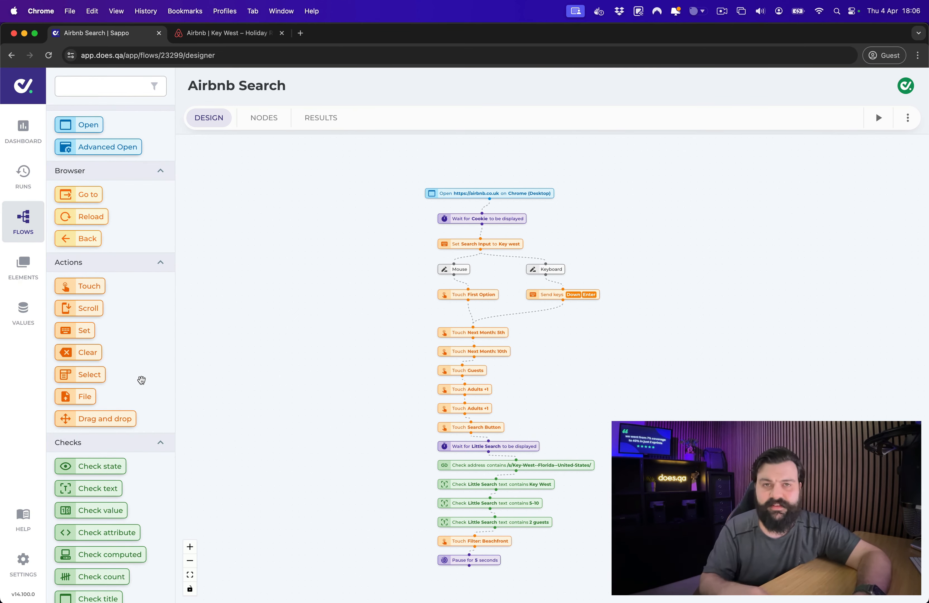
pyautogui.scroll(1, 141, 379)
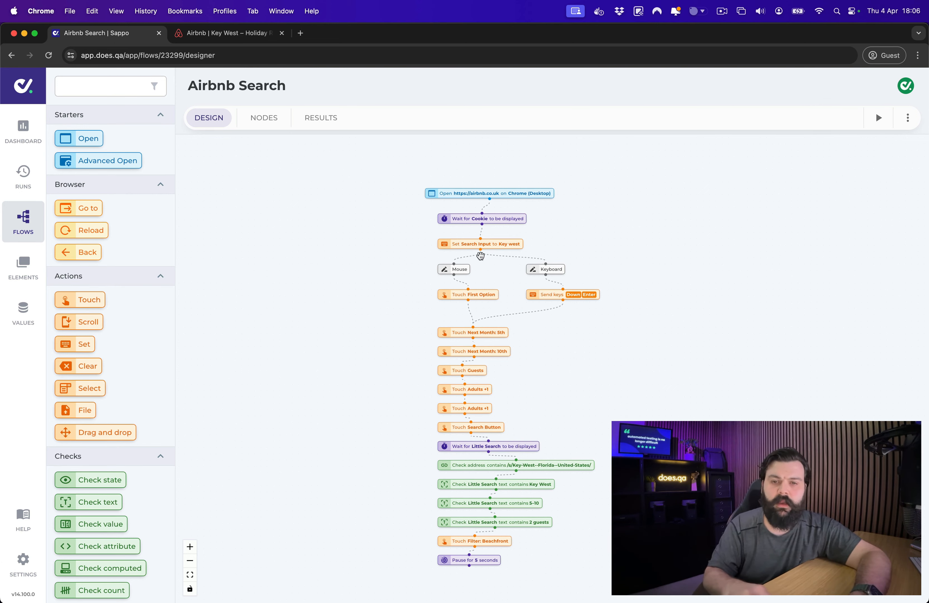
# - Run the Airbnb Search flow and expand the results of the Mouse test
pyautogui.click(879, 119)
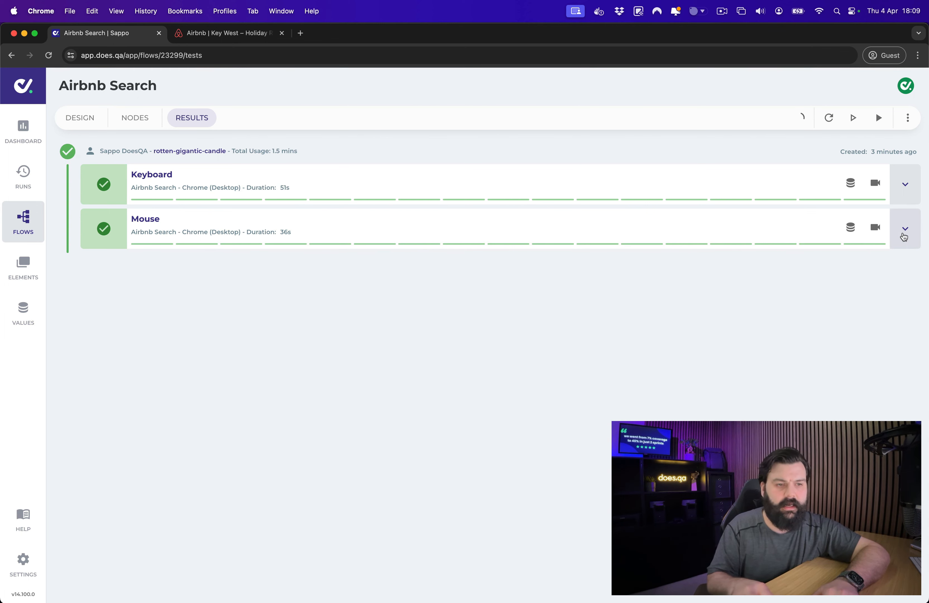
pyautogui.click(904, 235)
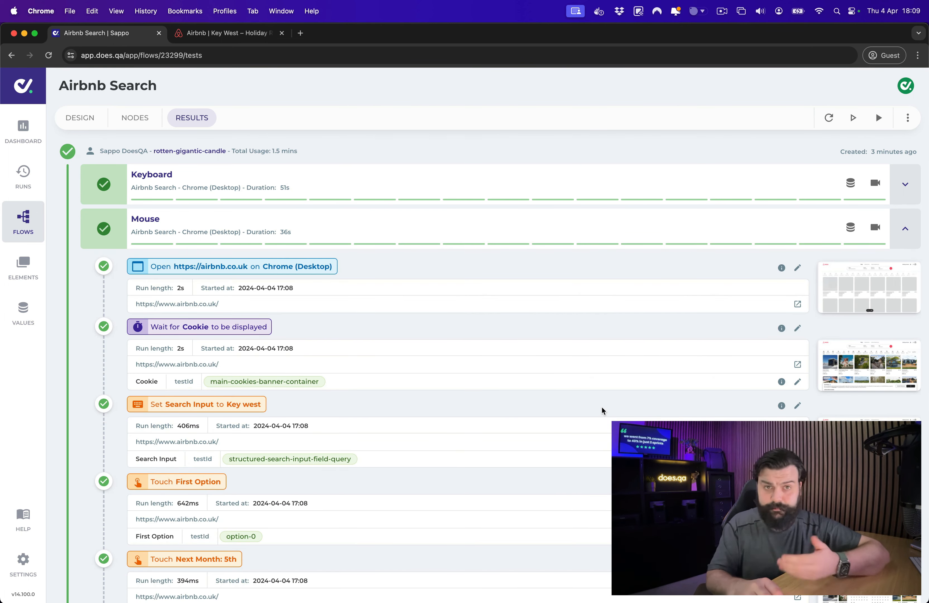
# - Examine the selectors, run lengths and thumbnails of the Mouse test's Set Search Input and Wait for Cookie steps
pyautogui.scroll(-2, 602, 407)
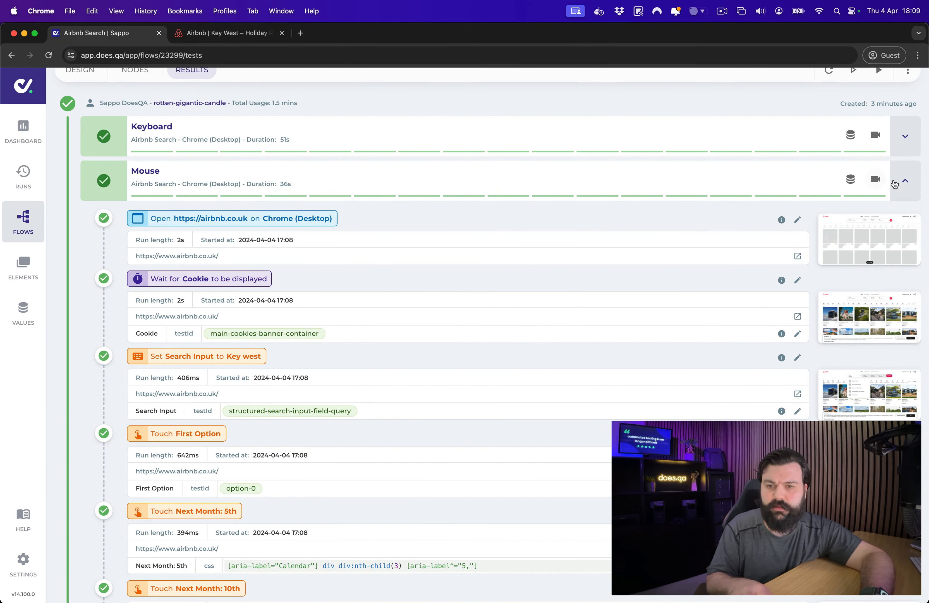
pyautogui.scroll(-4, 317, 297)
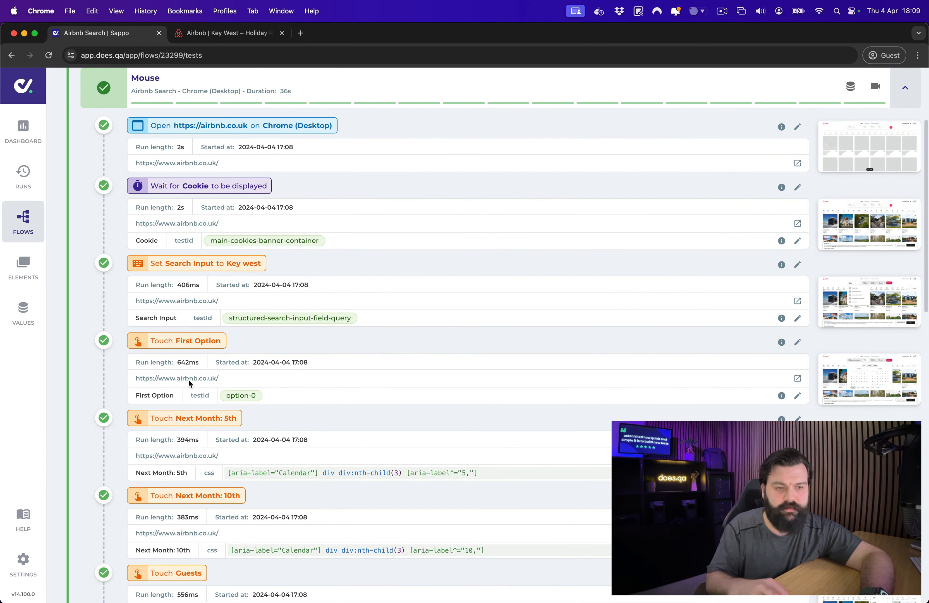
pyautogui.scroll(-4, 235, 472)
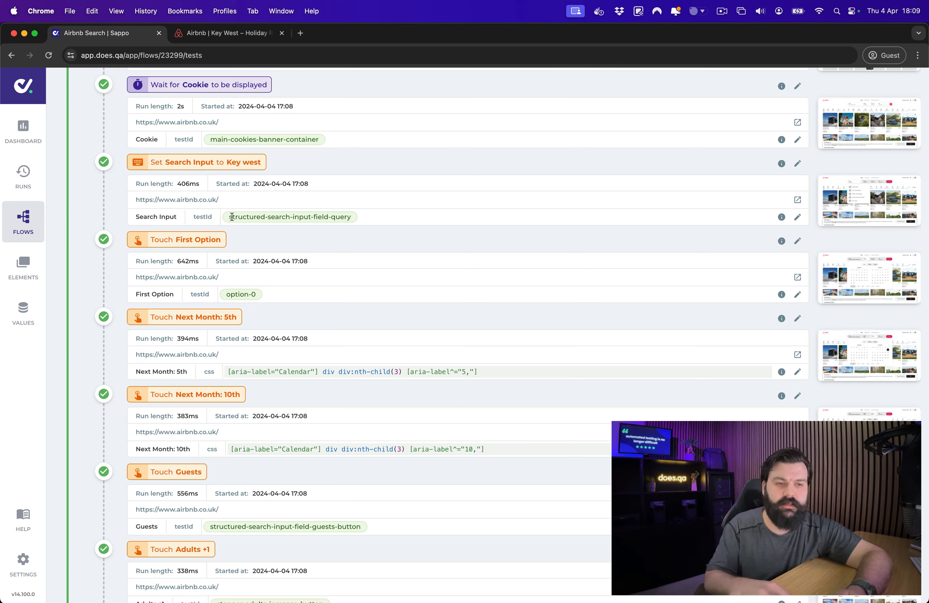
pyautogui.moveTo(231, 216); pyautogui.dragTo(373, 216)
pyautogui.click(373, 216)
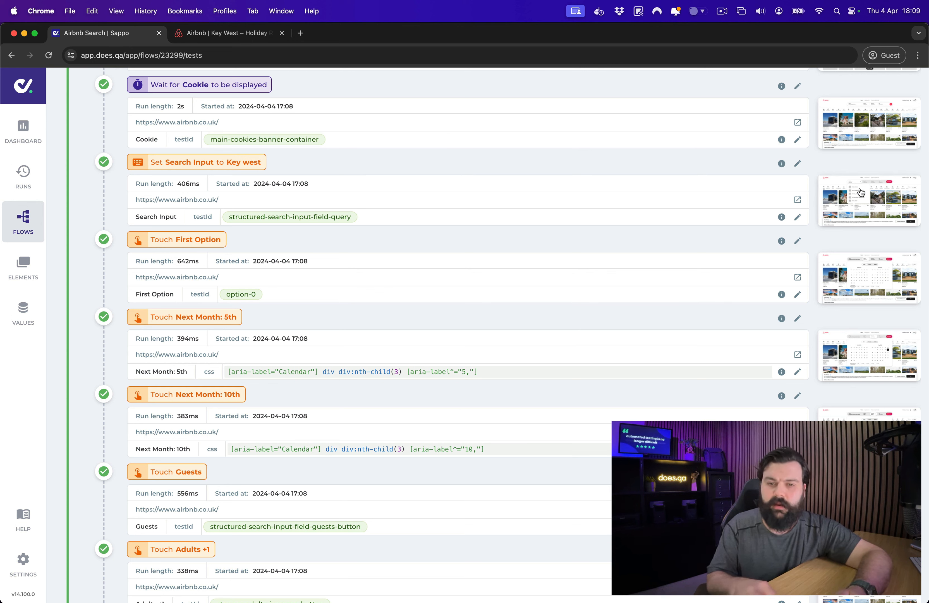
pyautogui.moveTo(175, 187); pyautogui.dragTo(193, 189)
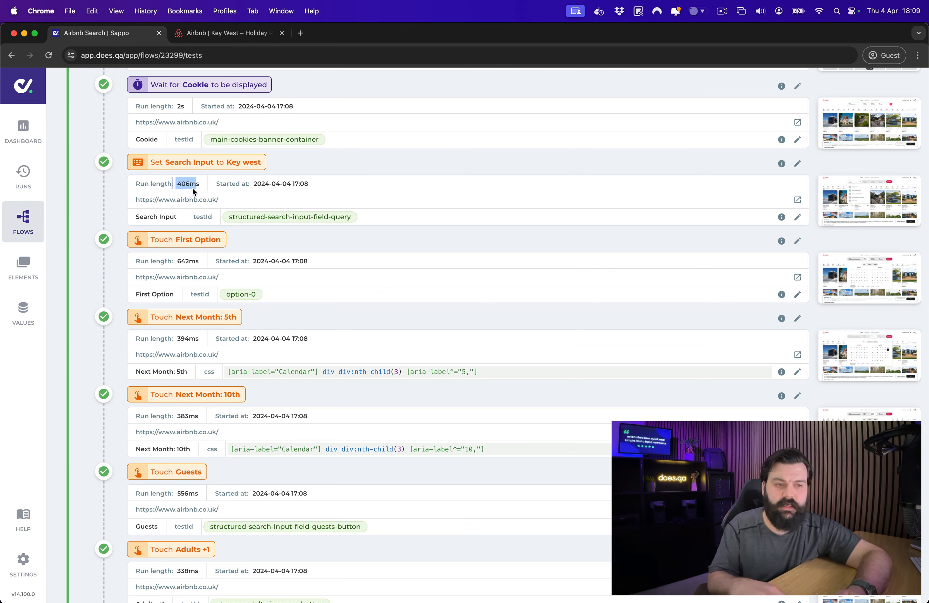
pyautogui.click(194, 189)
pyautogui.scroll(1, 194, 188)
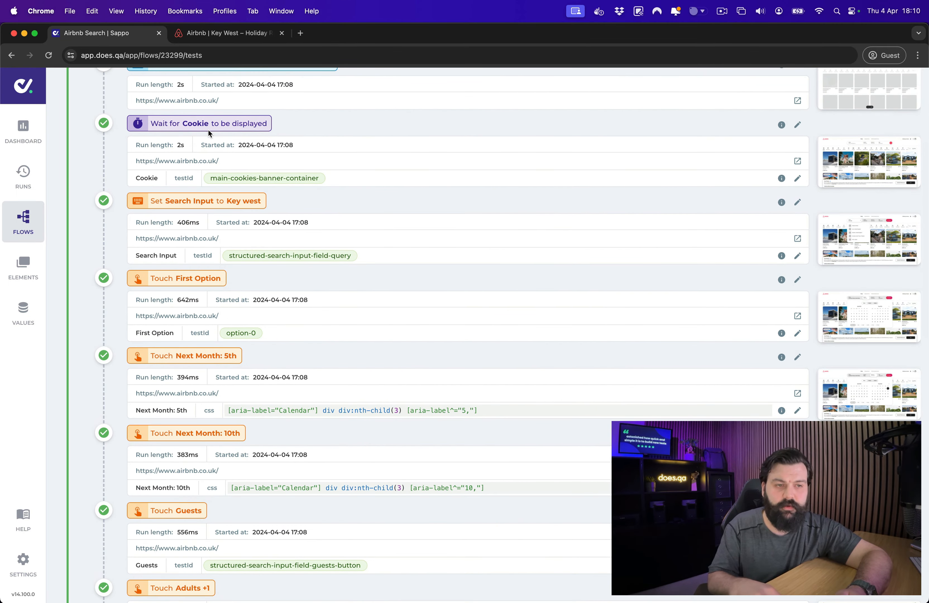
pyautogui.moveTo(175, 149); pyautogui.dragTo(189, 149)
pyautogui.click(190, 149)
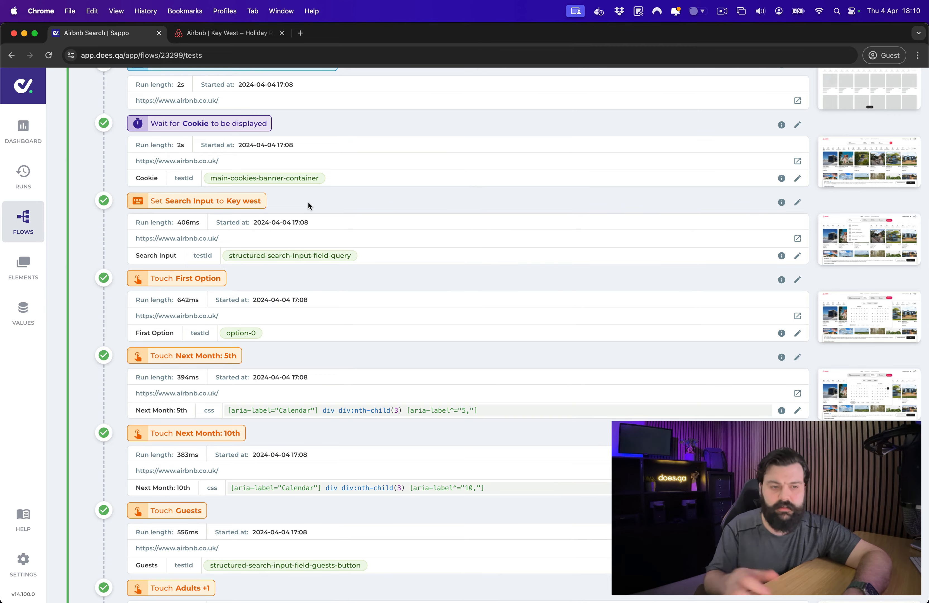
# - Inspect the CSS selector of the Next Month: 10th element in its edit form and leave it without saving
pyautogui.scroll(-6, 309, 205)
pyautogui.moveTo(229, 247); pyautogui.dragTo(497, 253)
pyautogui.click(497, 254)
pyautogui.click(797, 250)
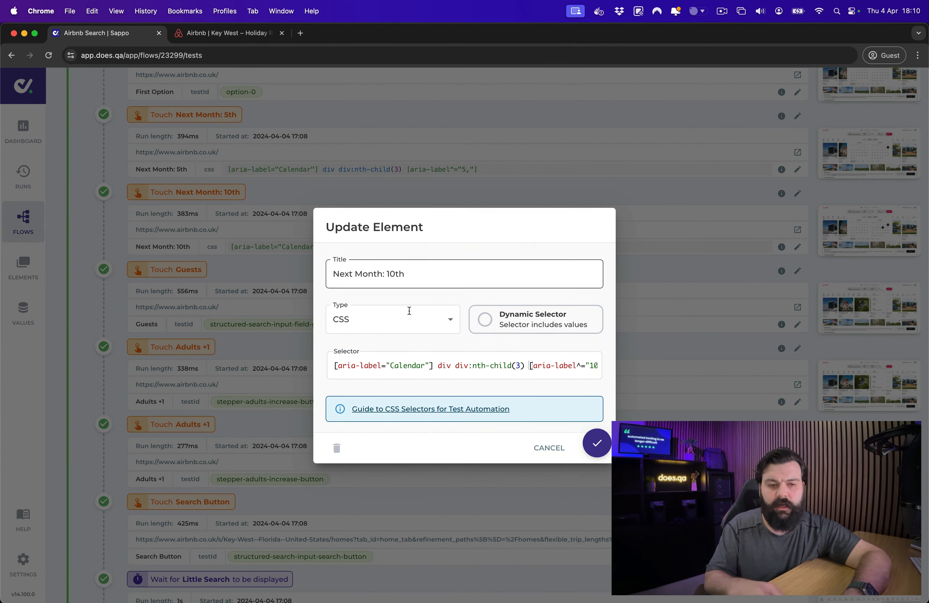
pyautogui.click(530, 366)
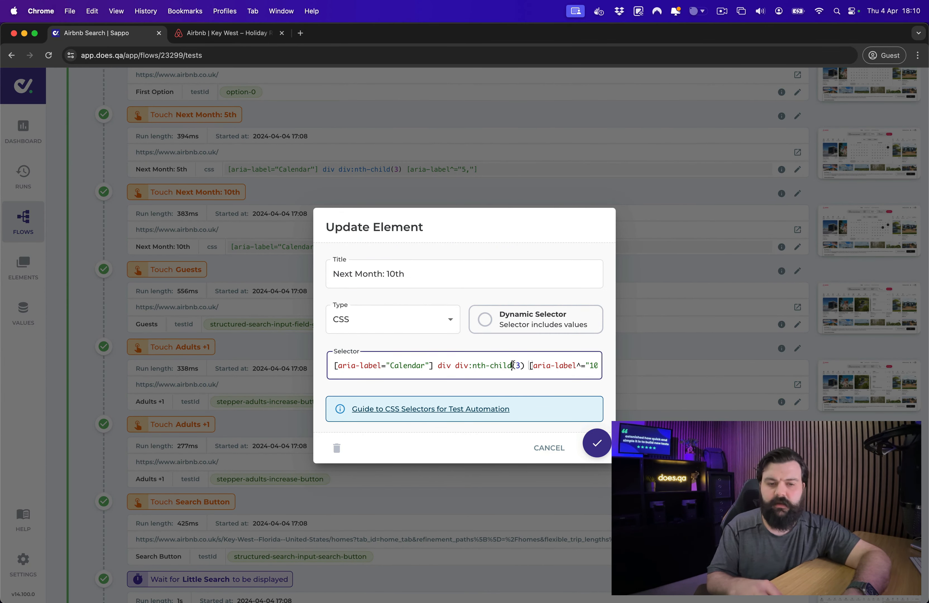
pyautogui.click(548, 447)
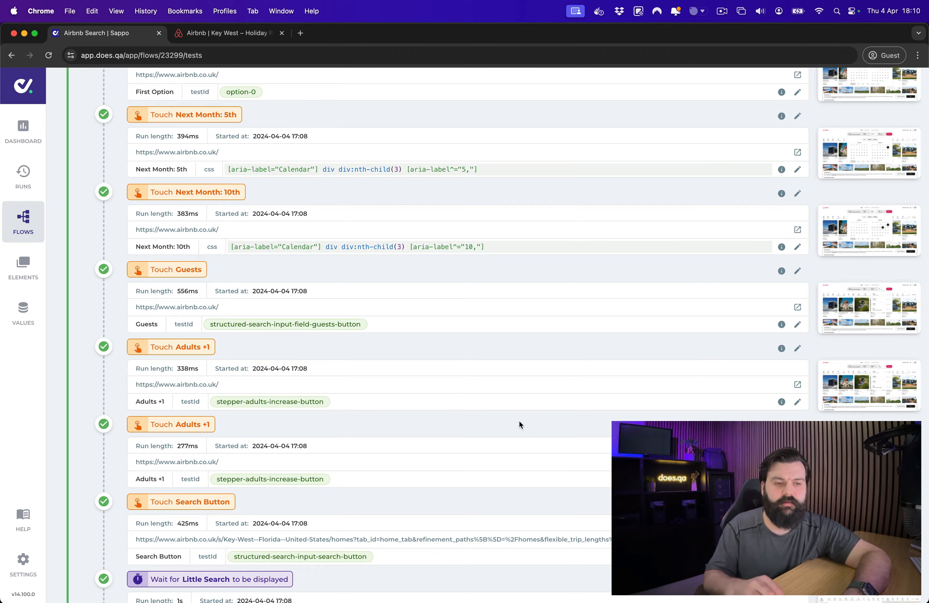
# - View the enlarged screenshot of the final 5-second Pause step in the Mouse test results, and close it
pyautogui.scroll(-8, 518, 421)
pyautogui.scroll(-4, 519, 421)
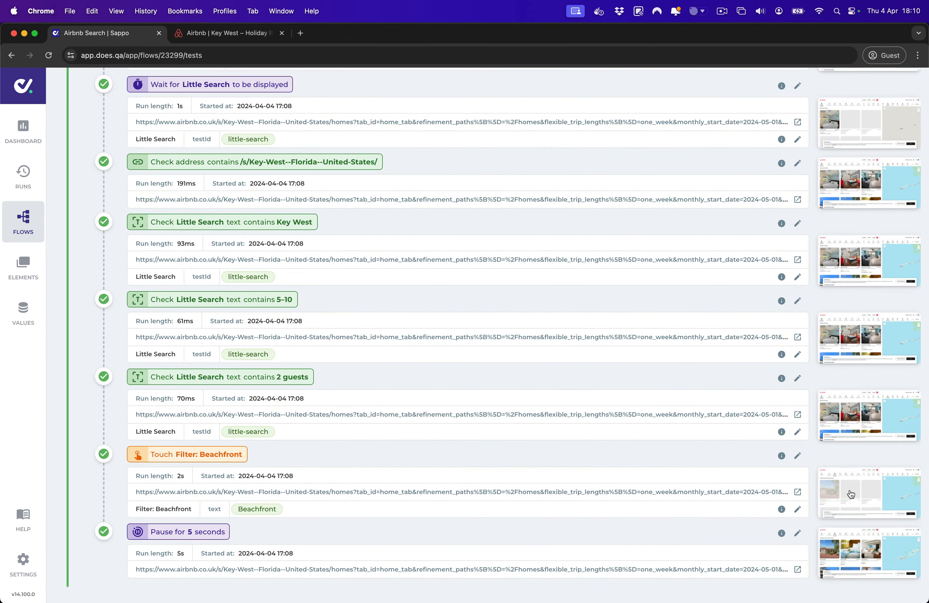
pyautogui.click(866, 562)
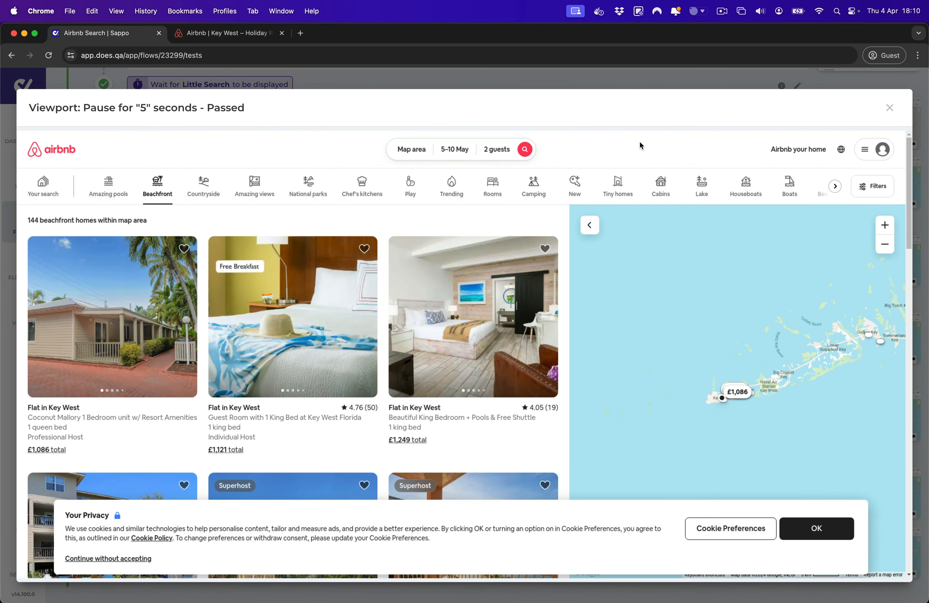
pyautogui.click(890, 108)
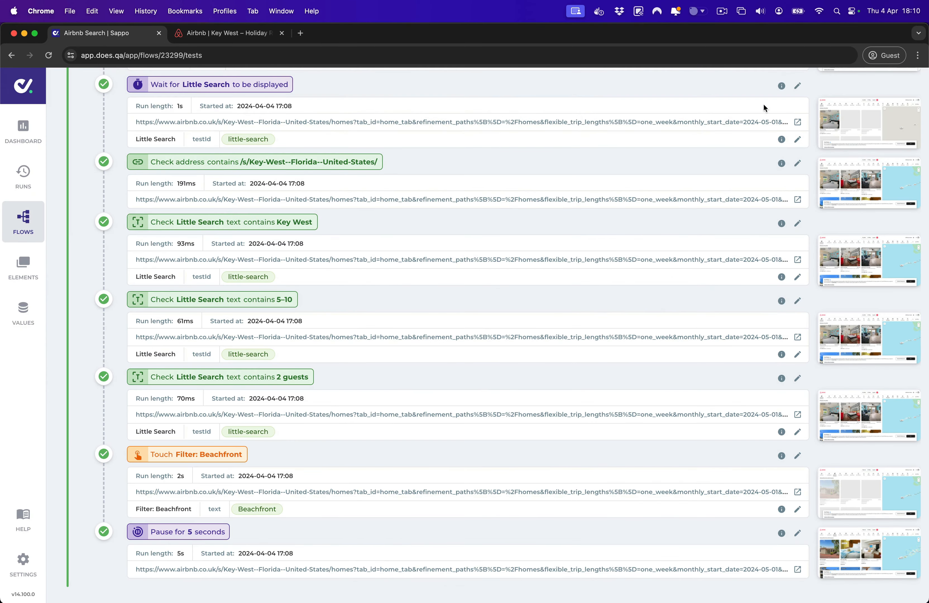
# - Watch the video recording of the test run through the Beachfront filter touch on the Key West results
pyautogui.scroll(20, 755, 97)
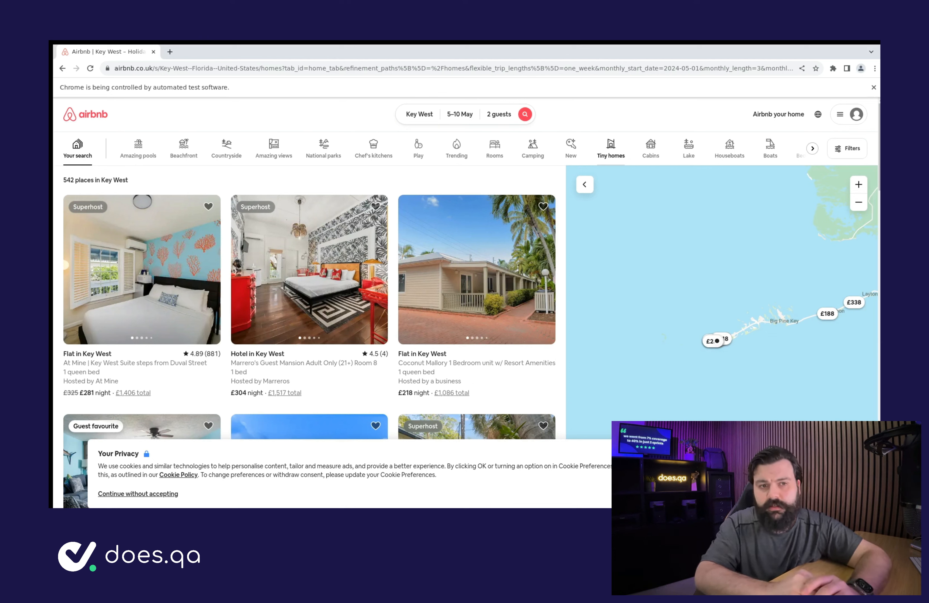
pyautogui.click(183, 155)
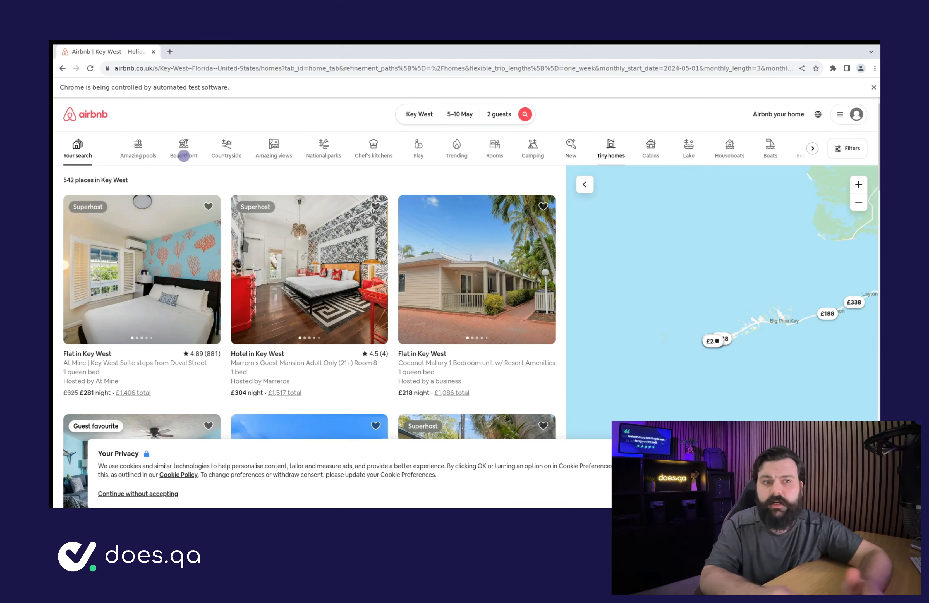